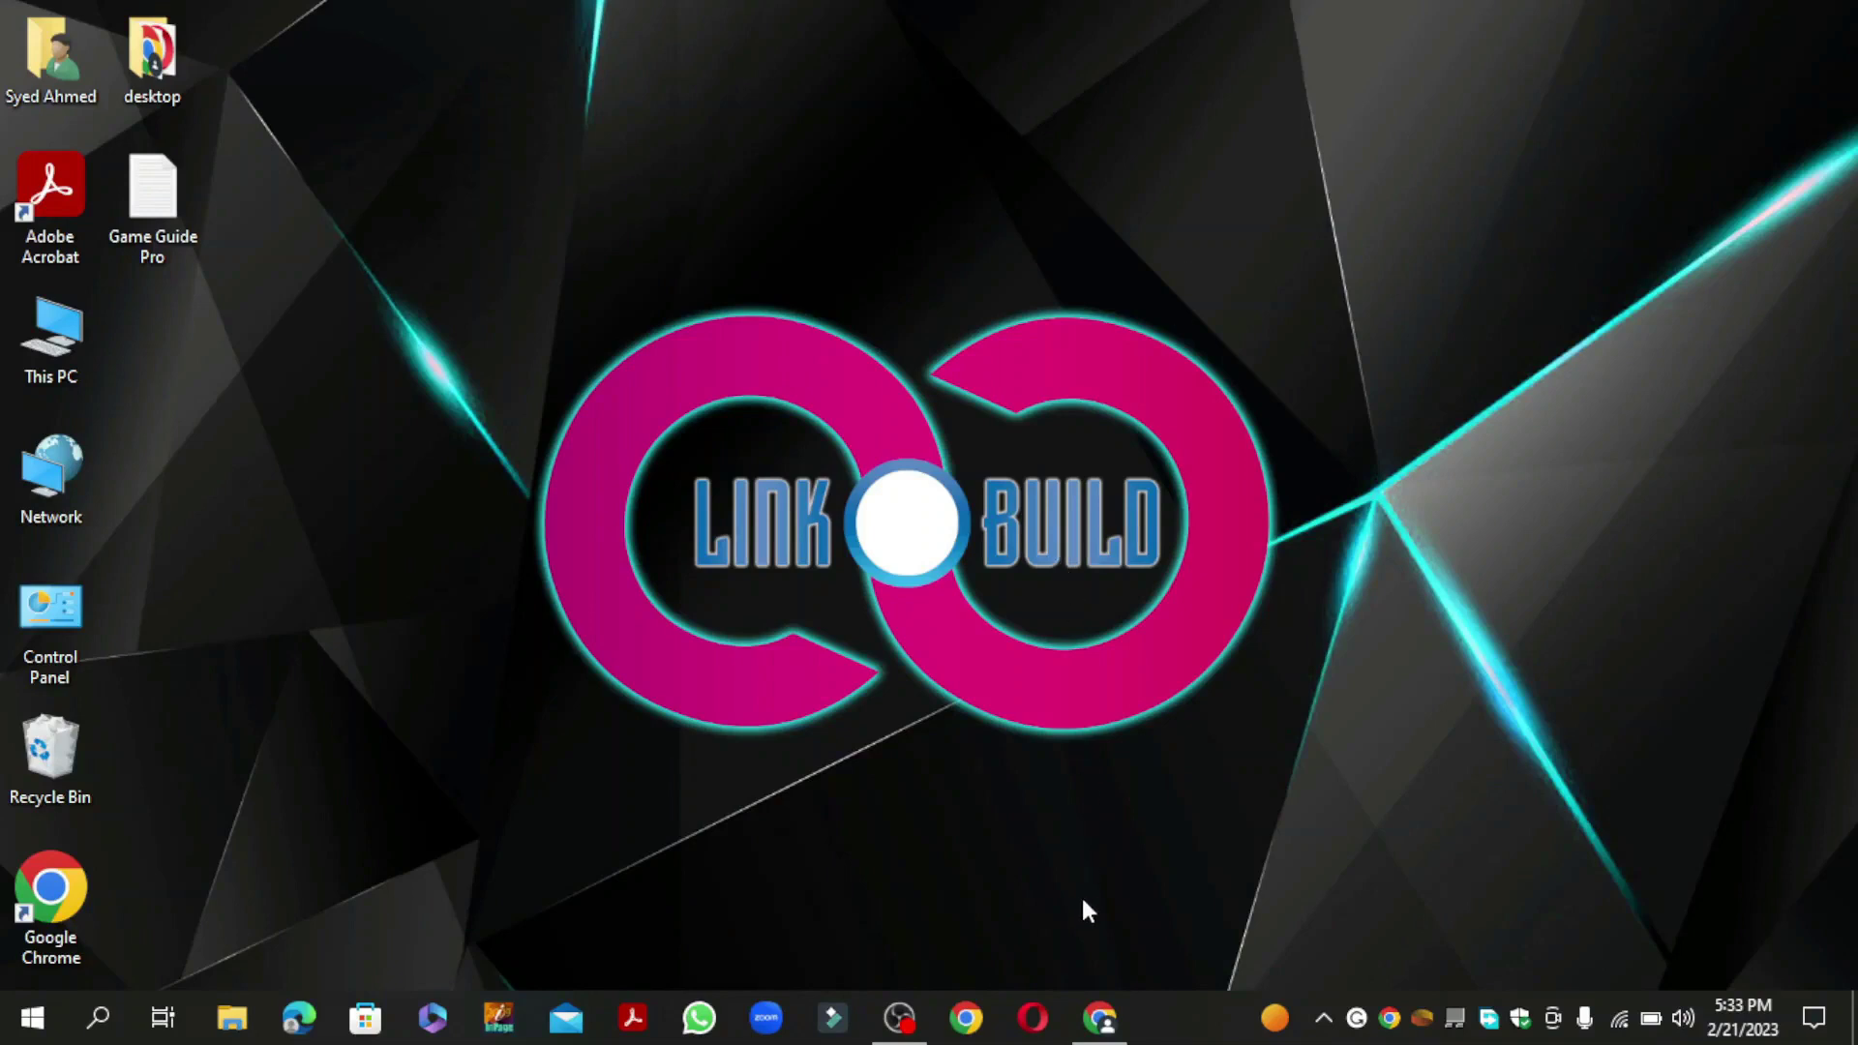
Bring Chrome back up and load namecheap.com.
{"action": "left_click", "coordinate": [1099, 1018]}
{"action": "type", "text": "nam"}
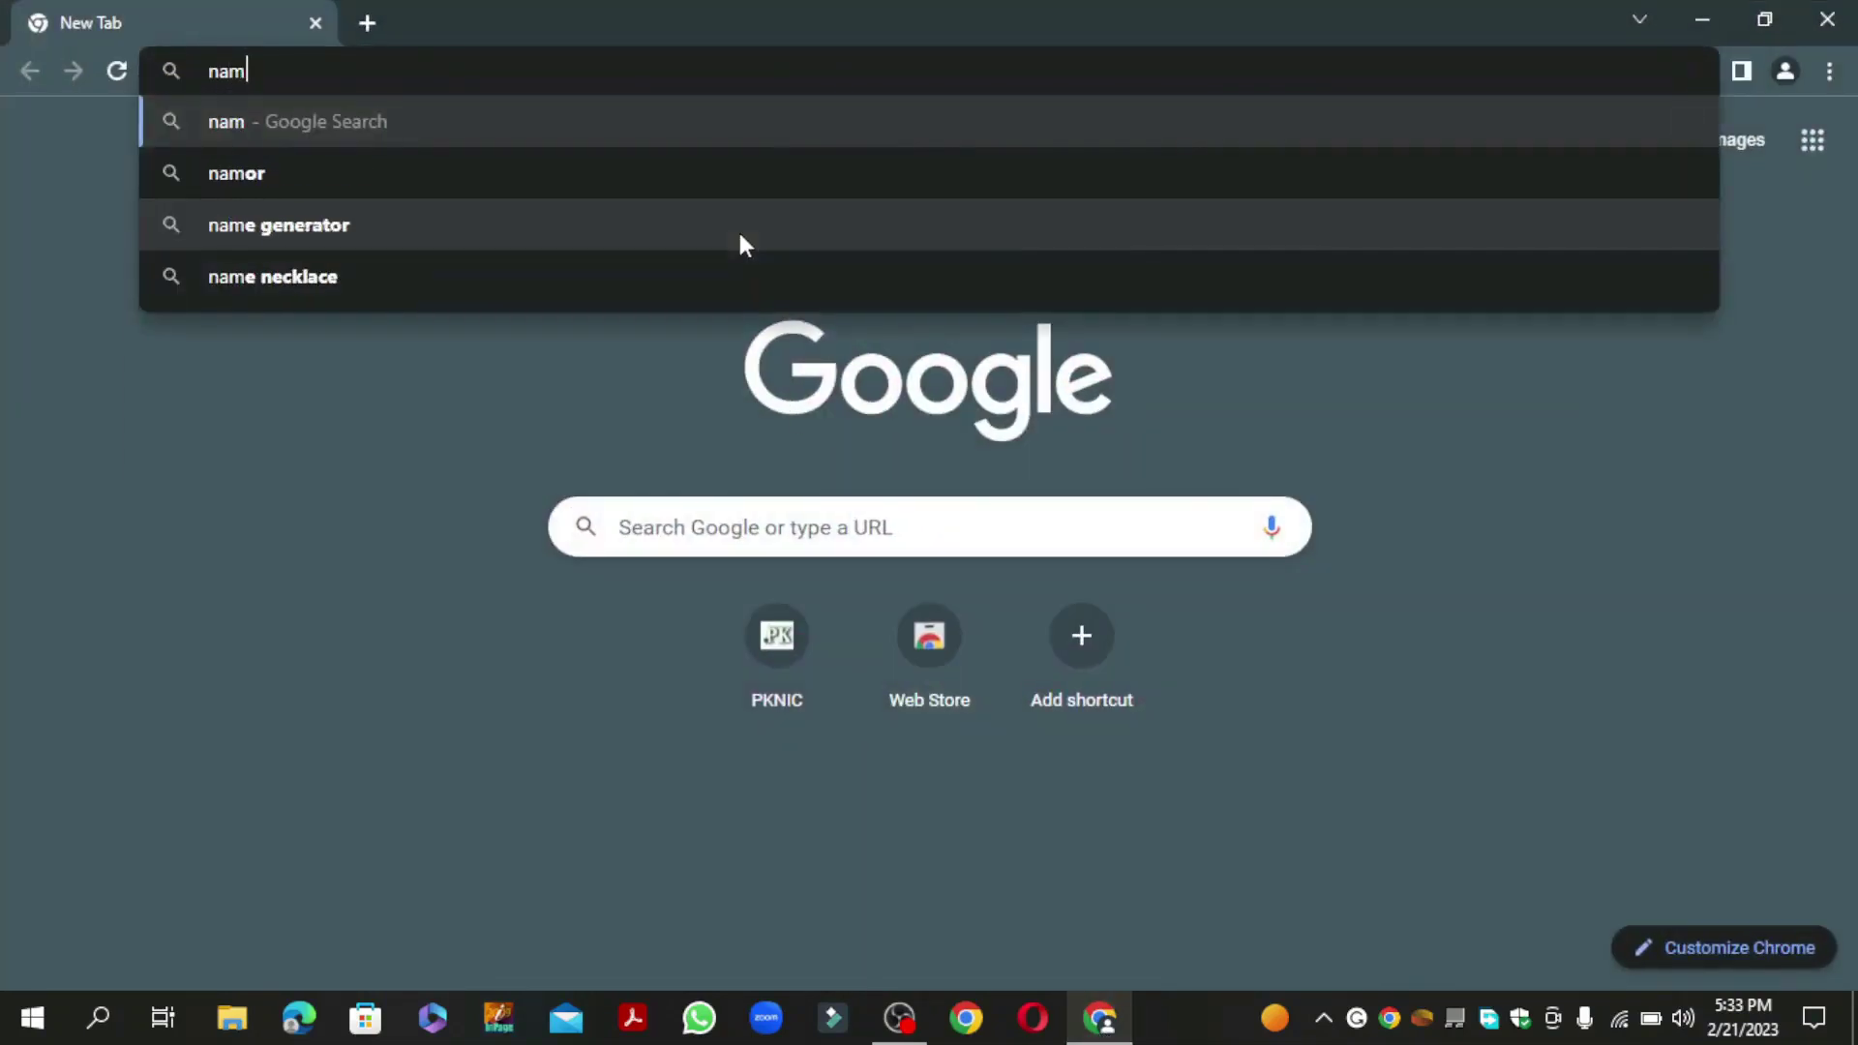
{"action": "type", "text": "echeap.c"}
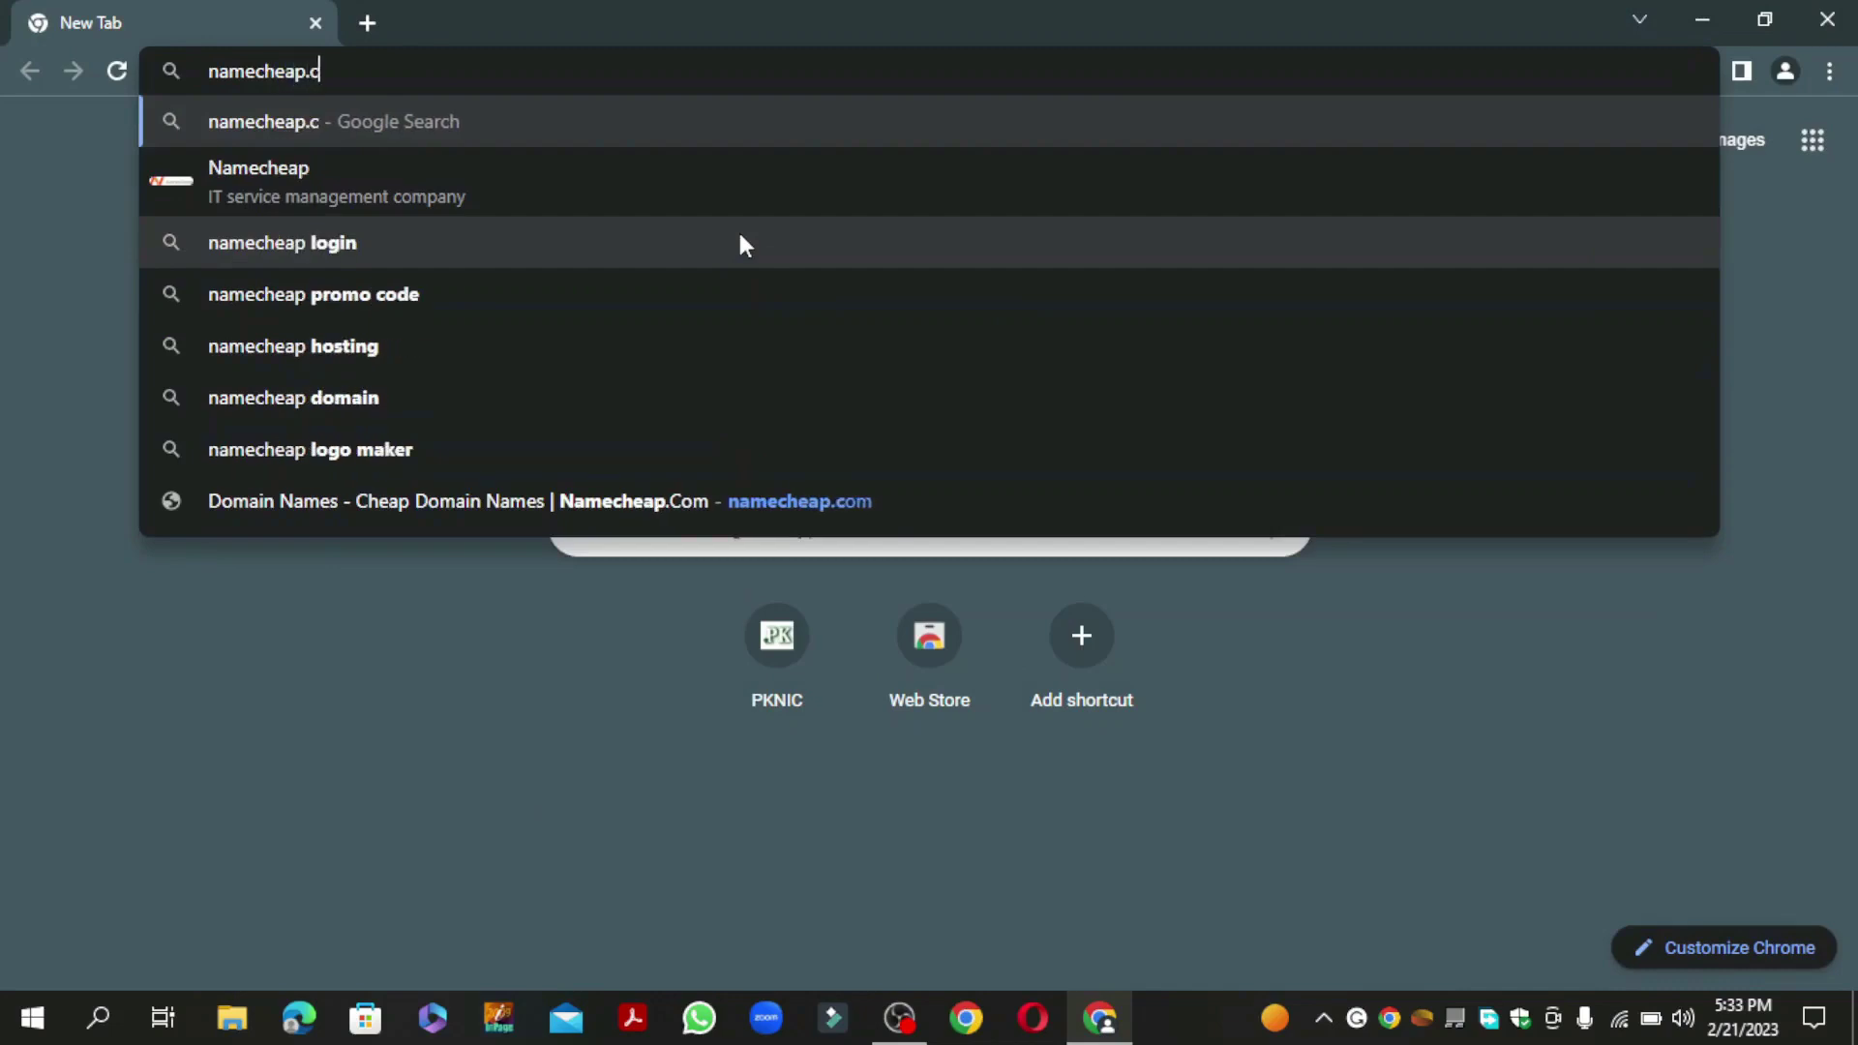
{"action": "type", "text": "om"}
{"action": "key", "text": "Return"}
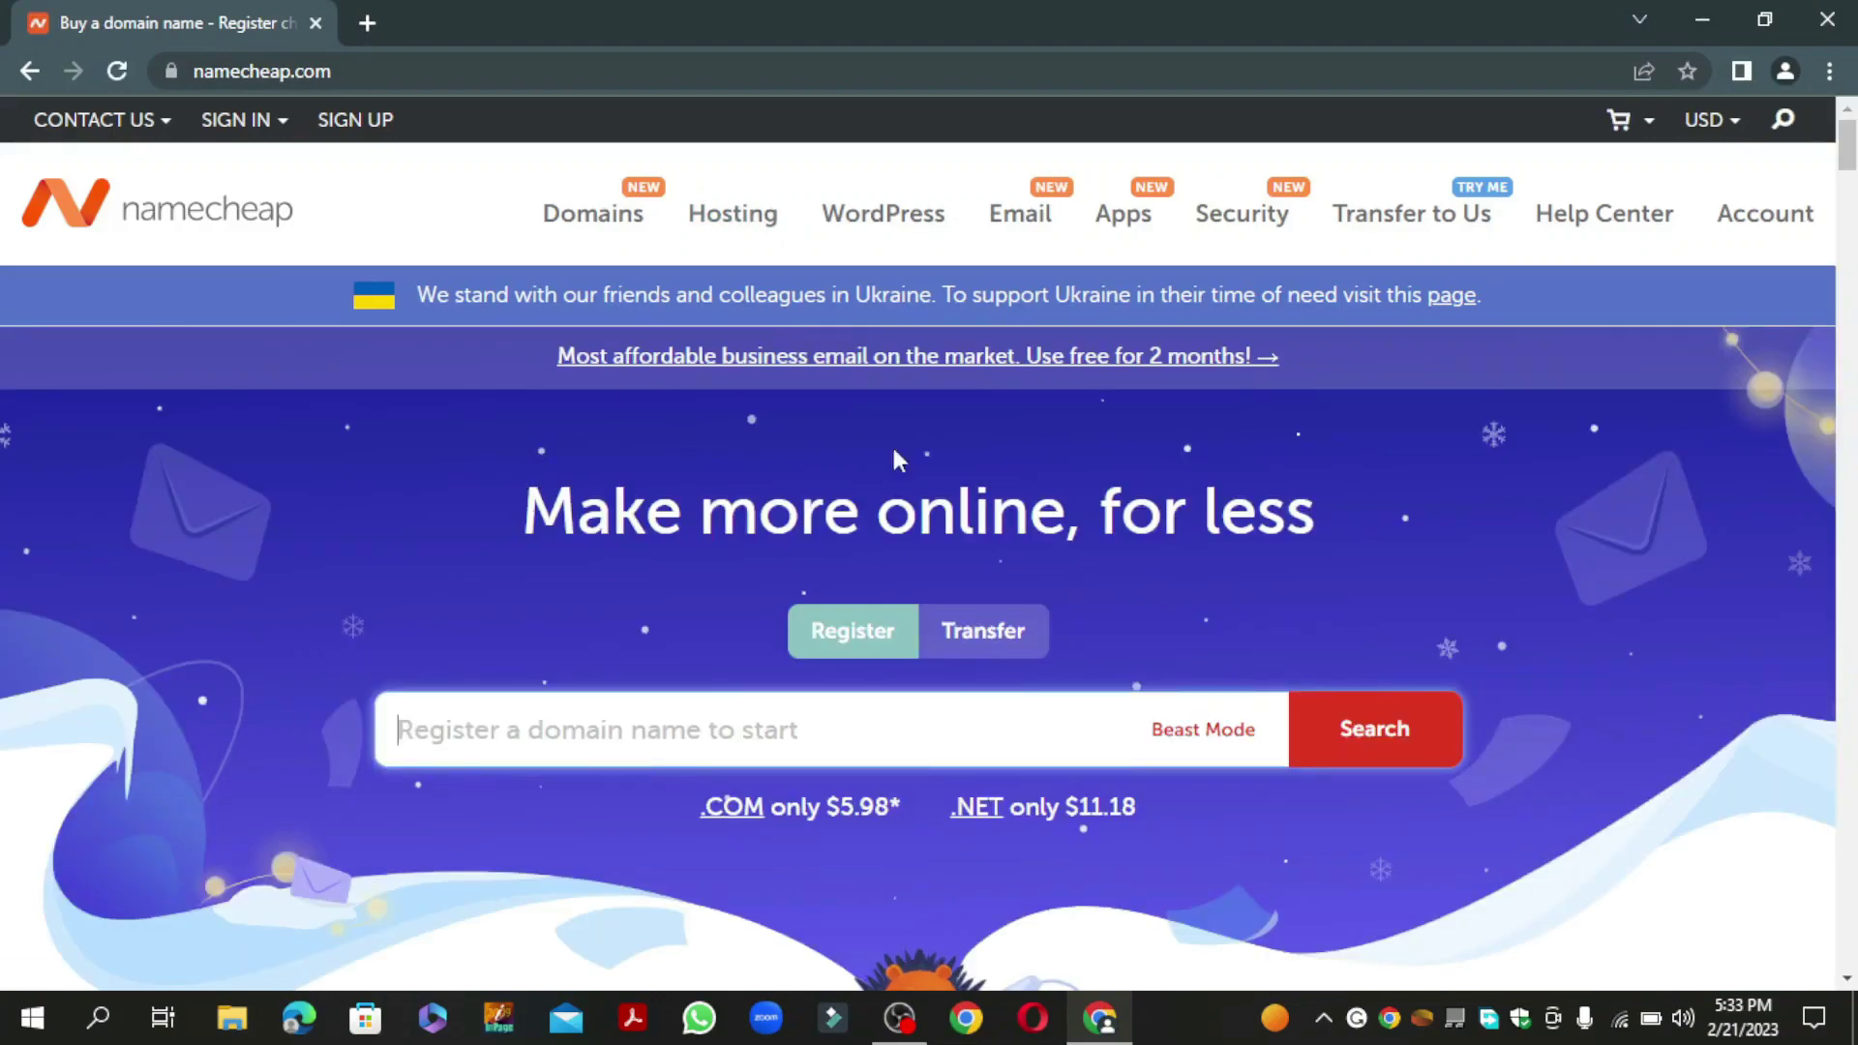
Start a new account, entering the username, password with confirmation, and first and last name.
{"action": "left_click", "coordinate": [363, 135]}
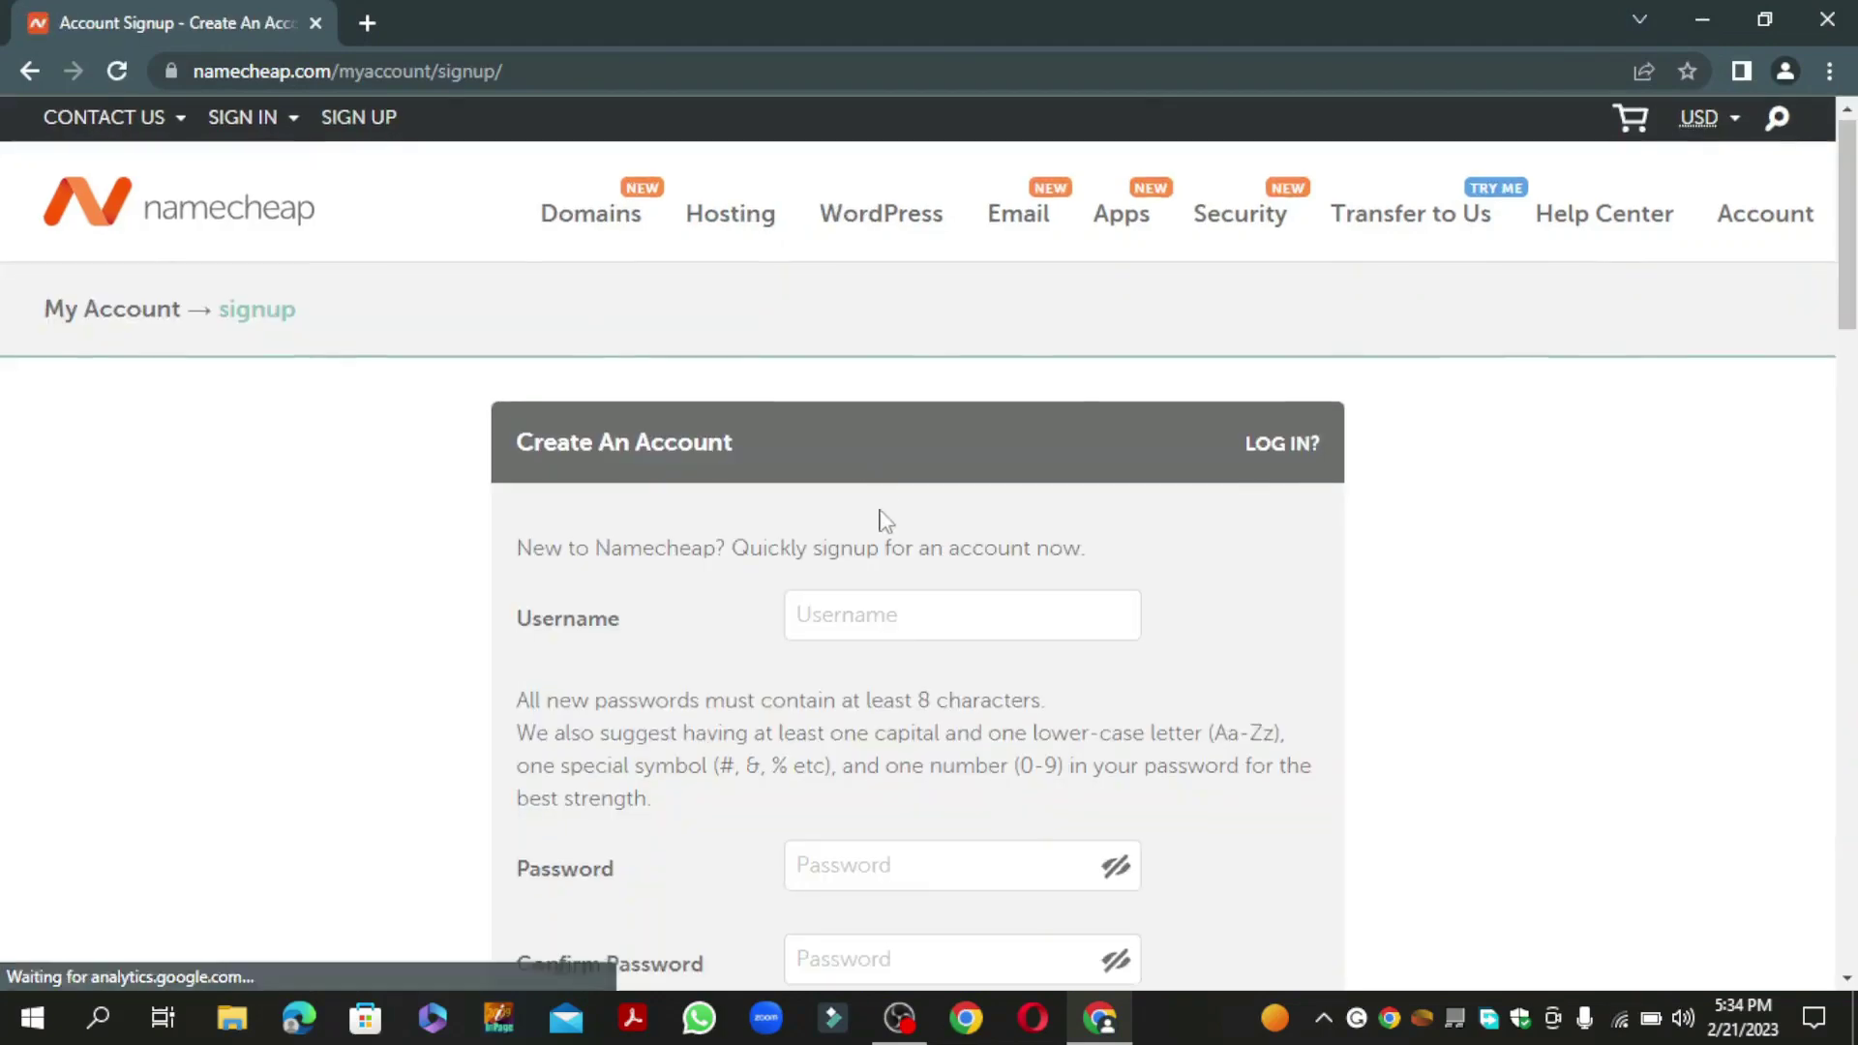
{"action": "scroll", "coordinate": [875, 519], "scroll_direction": "down", "scroll_amount": 3}
{"action": "left_click", "coordinate": [894, 344]}
{"action": "type", "text": "Linkobu"}
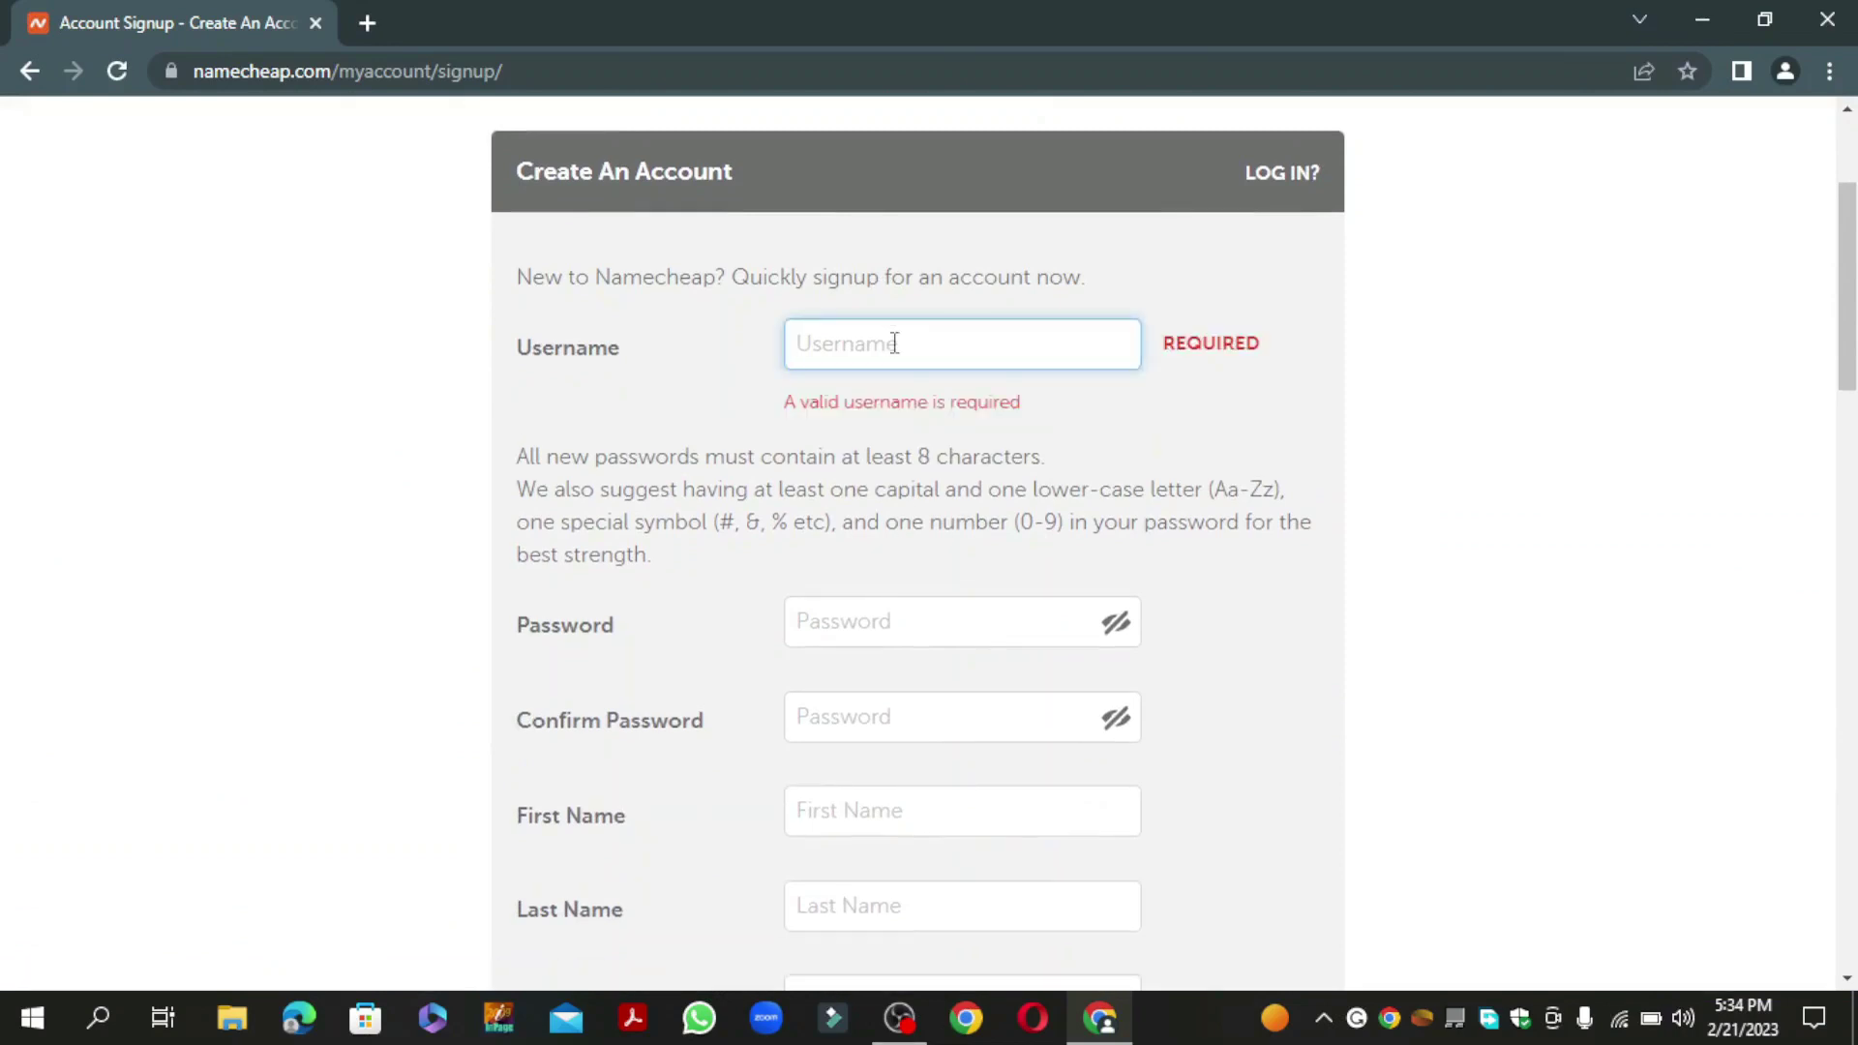
{"action": "type", "text": "ild"}
{"action": "key", "text": "Tab"}
{"action": "type", "text": "••"}
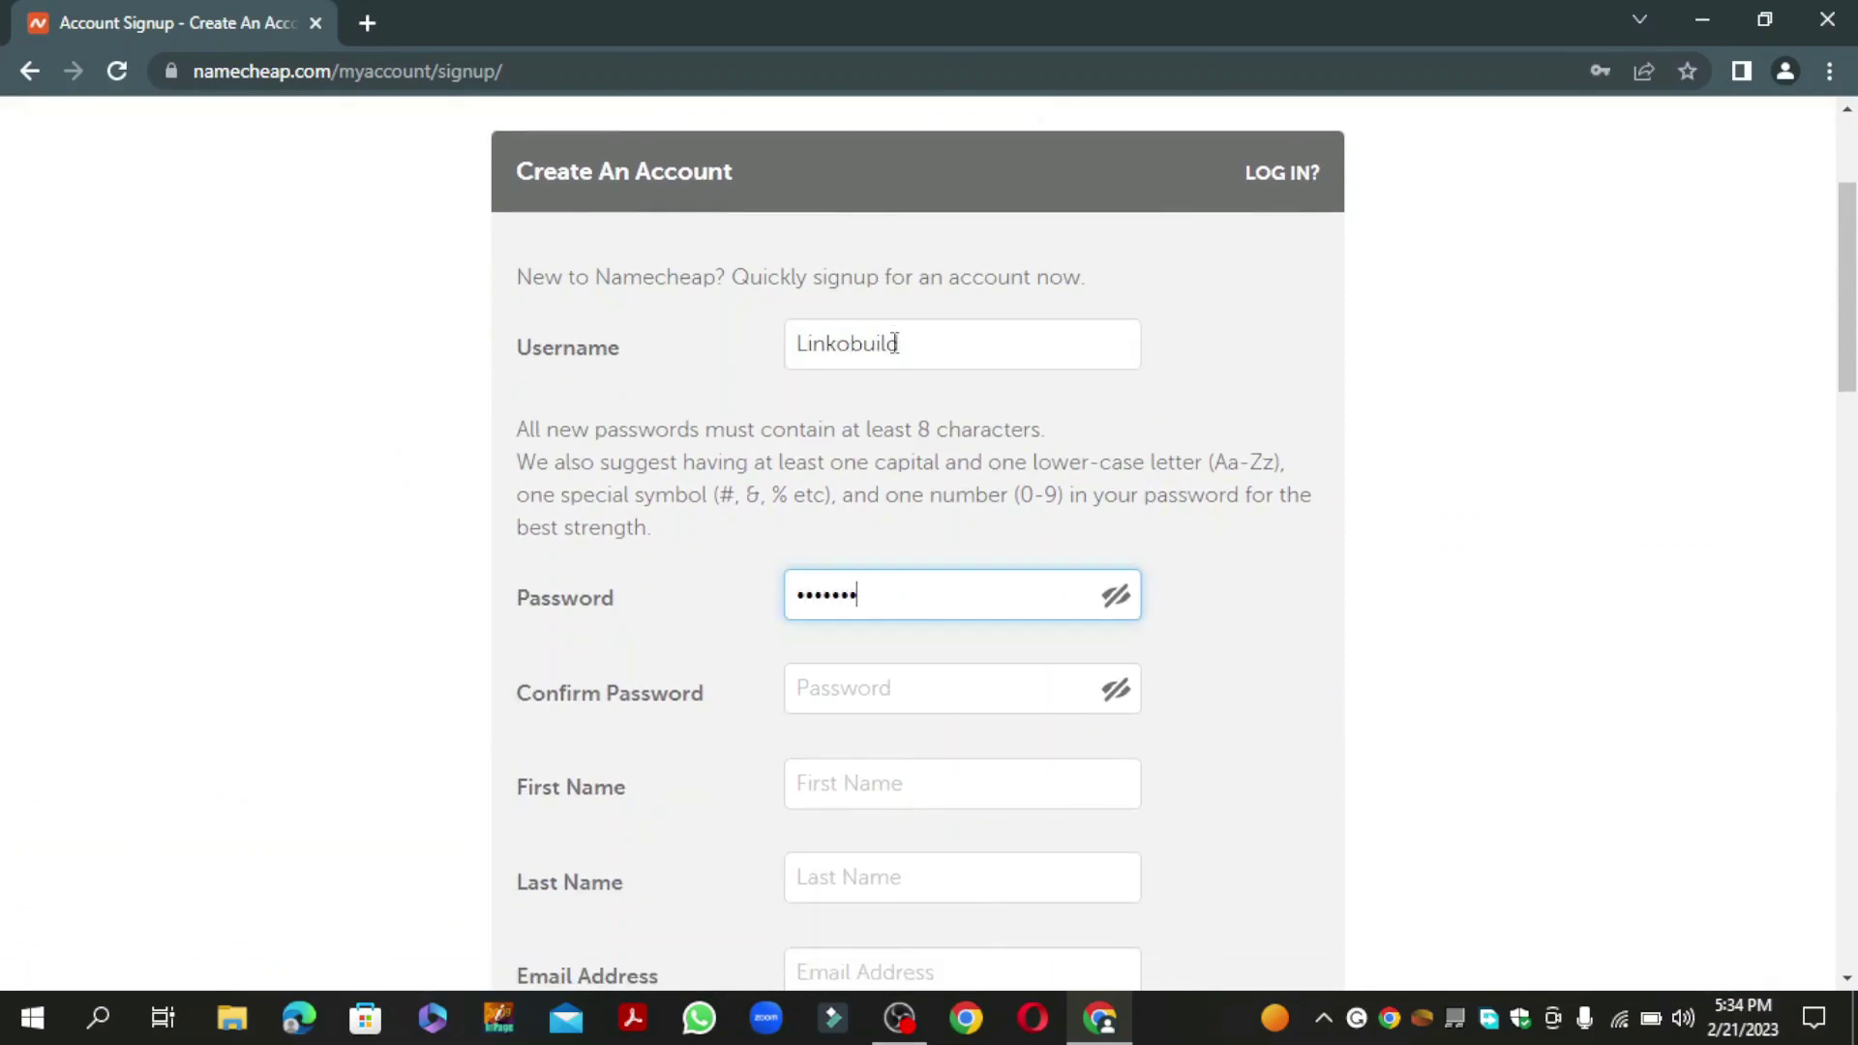
{"action": "type", "text": "••"}
{"action": "key", "text": "Tab"}
{"action": "type", "text": "••••••••••"}
{"action": "key", "text": "Tab"}
{"action": "type", "text": "Linko"}
{"action": "key", "text": "Tab"}
{"action": "type", "text": "Bu"}
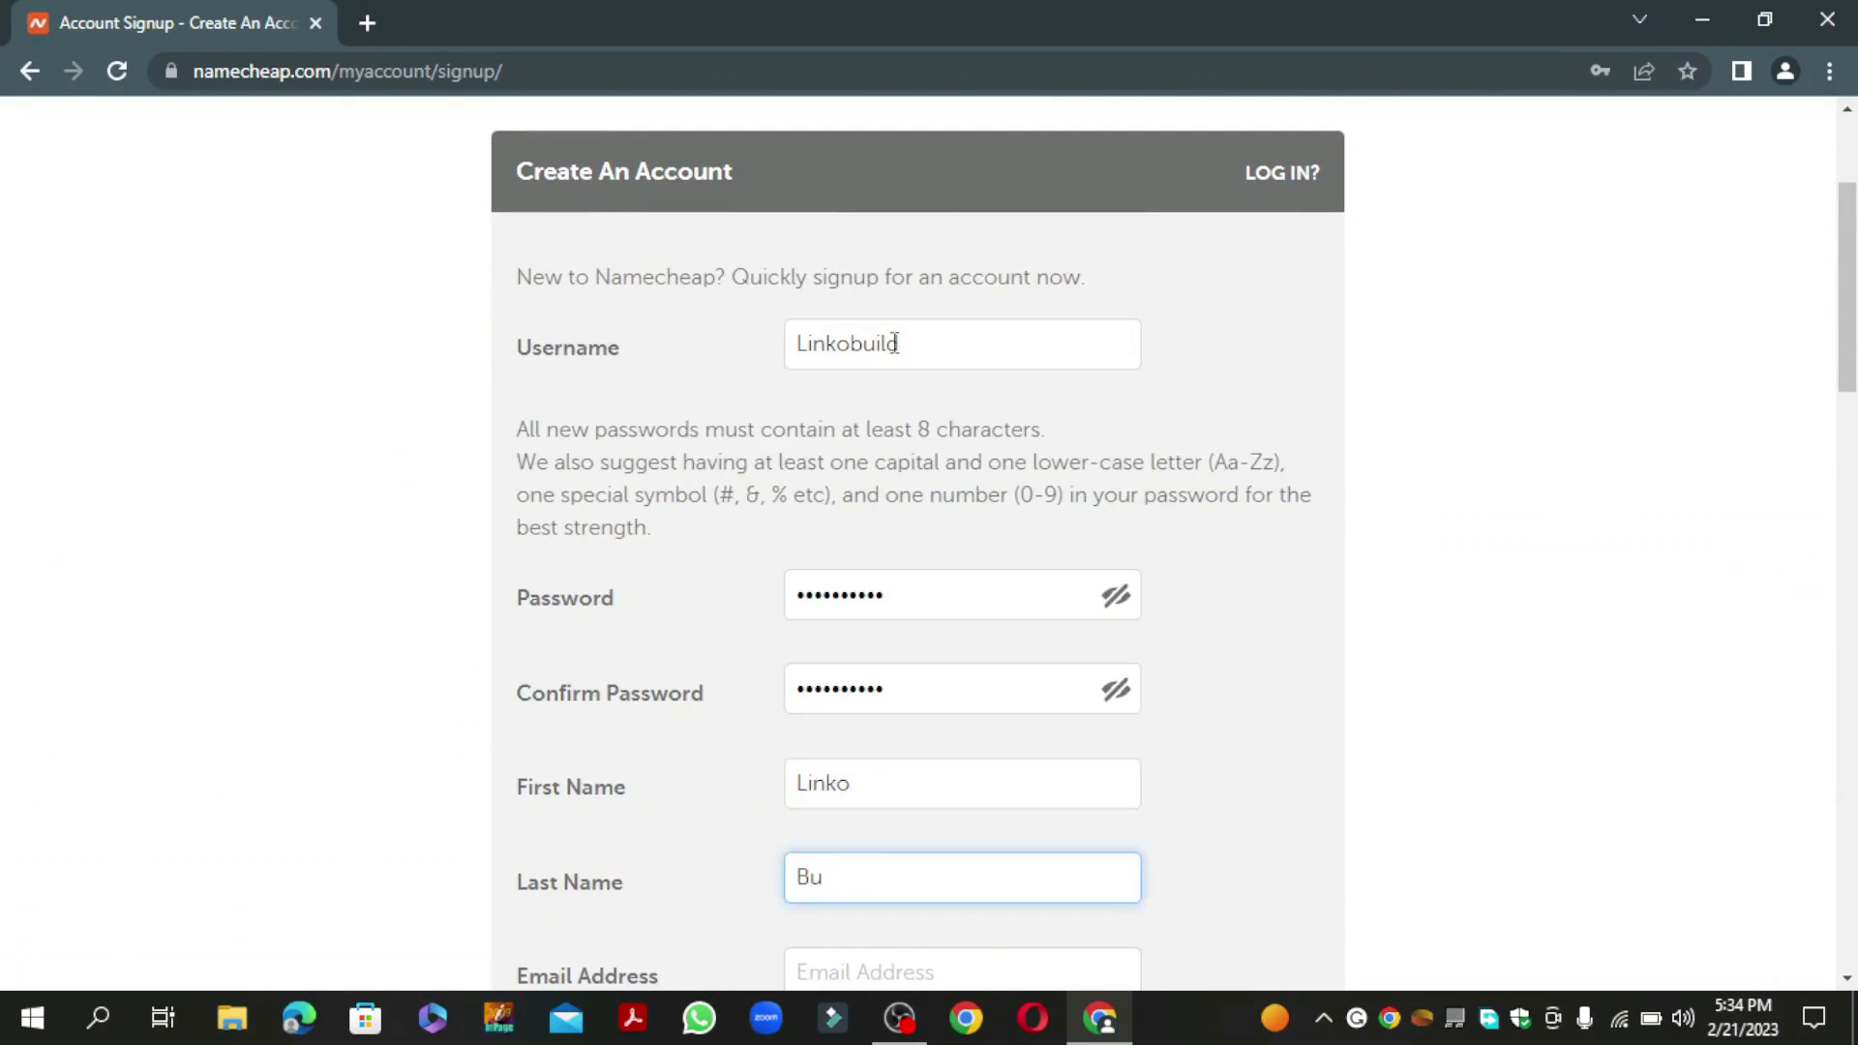
{"action": "type", "text": "lild"}
Enter the account e-mail address, submit the signup form, and return to the home page.
{"action": "scroll", "coordinate": [924, 341], "scroll_direction": "down", "scroll_amount": 3}
{"action": "left_click", "coordinate": [873, 699]}
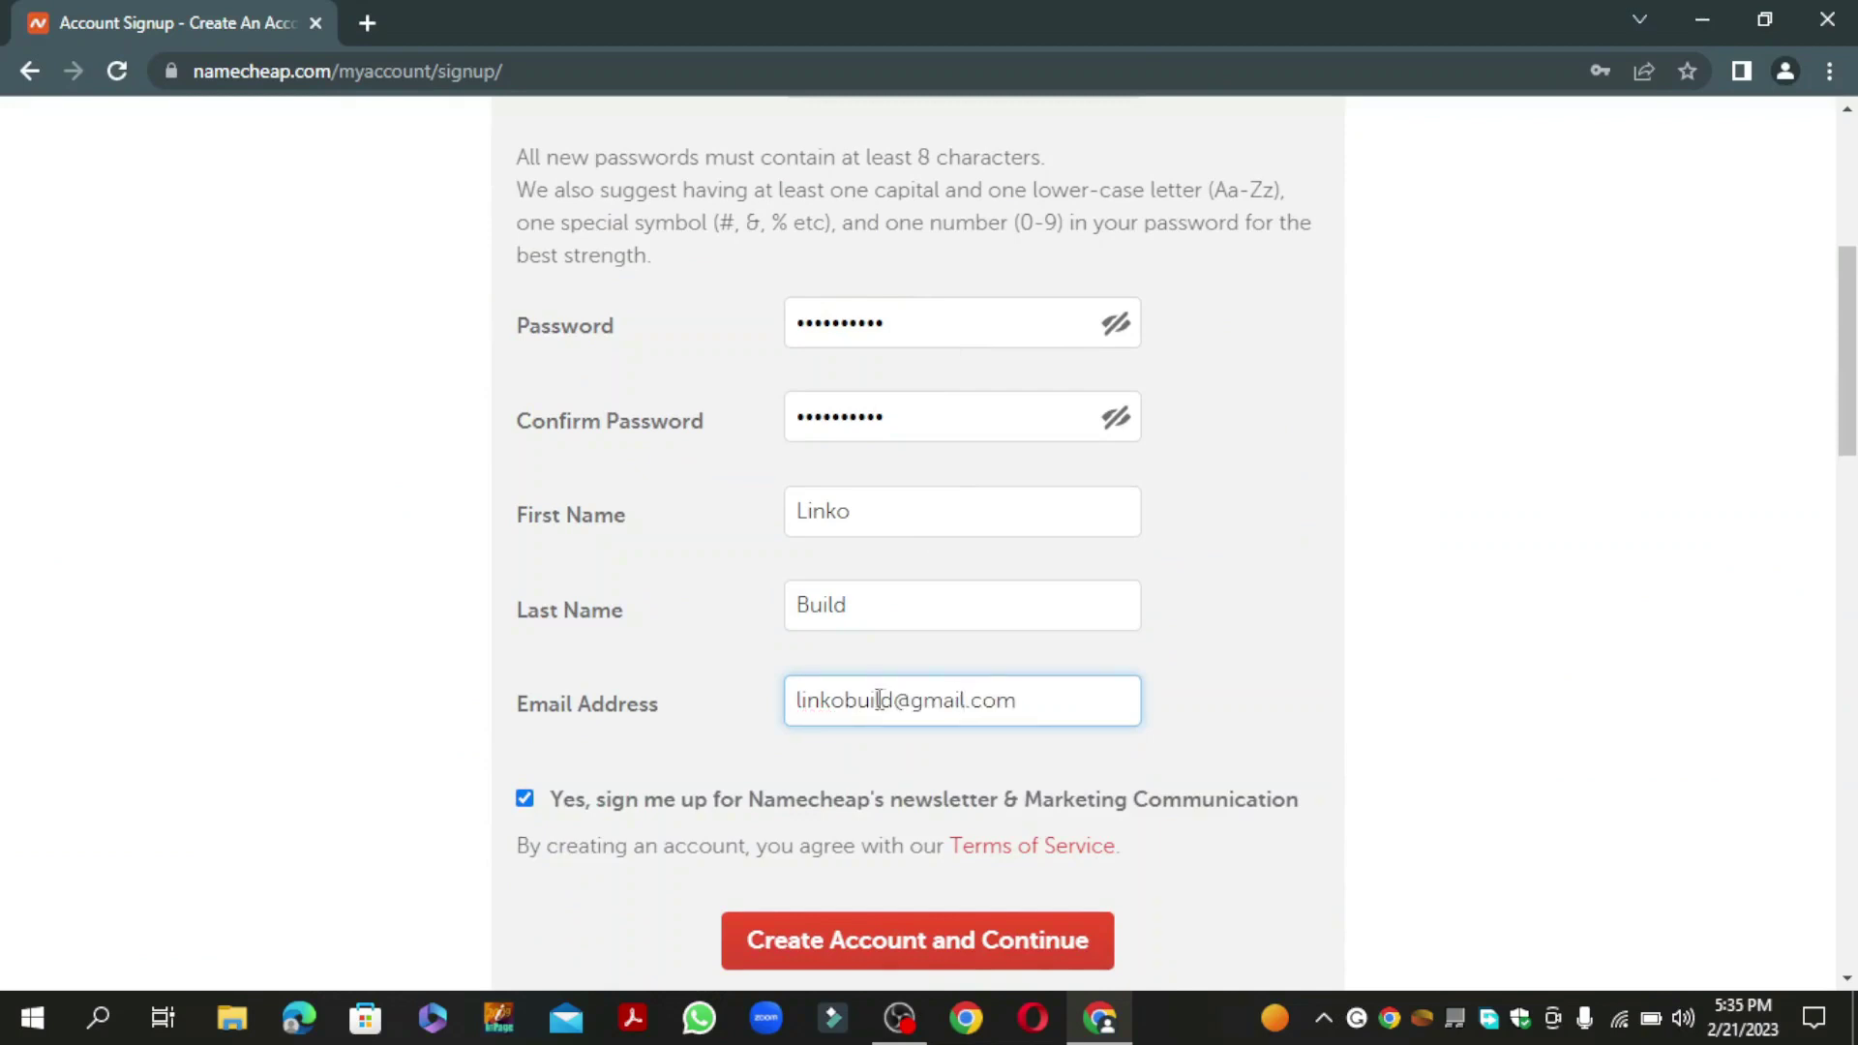
{"action": "left_click", "coordinate": [1217, 635]}
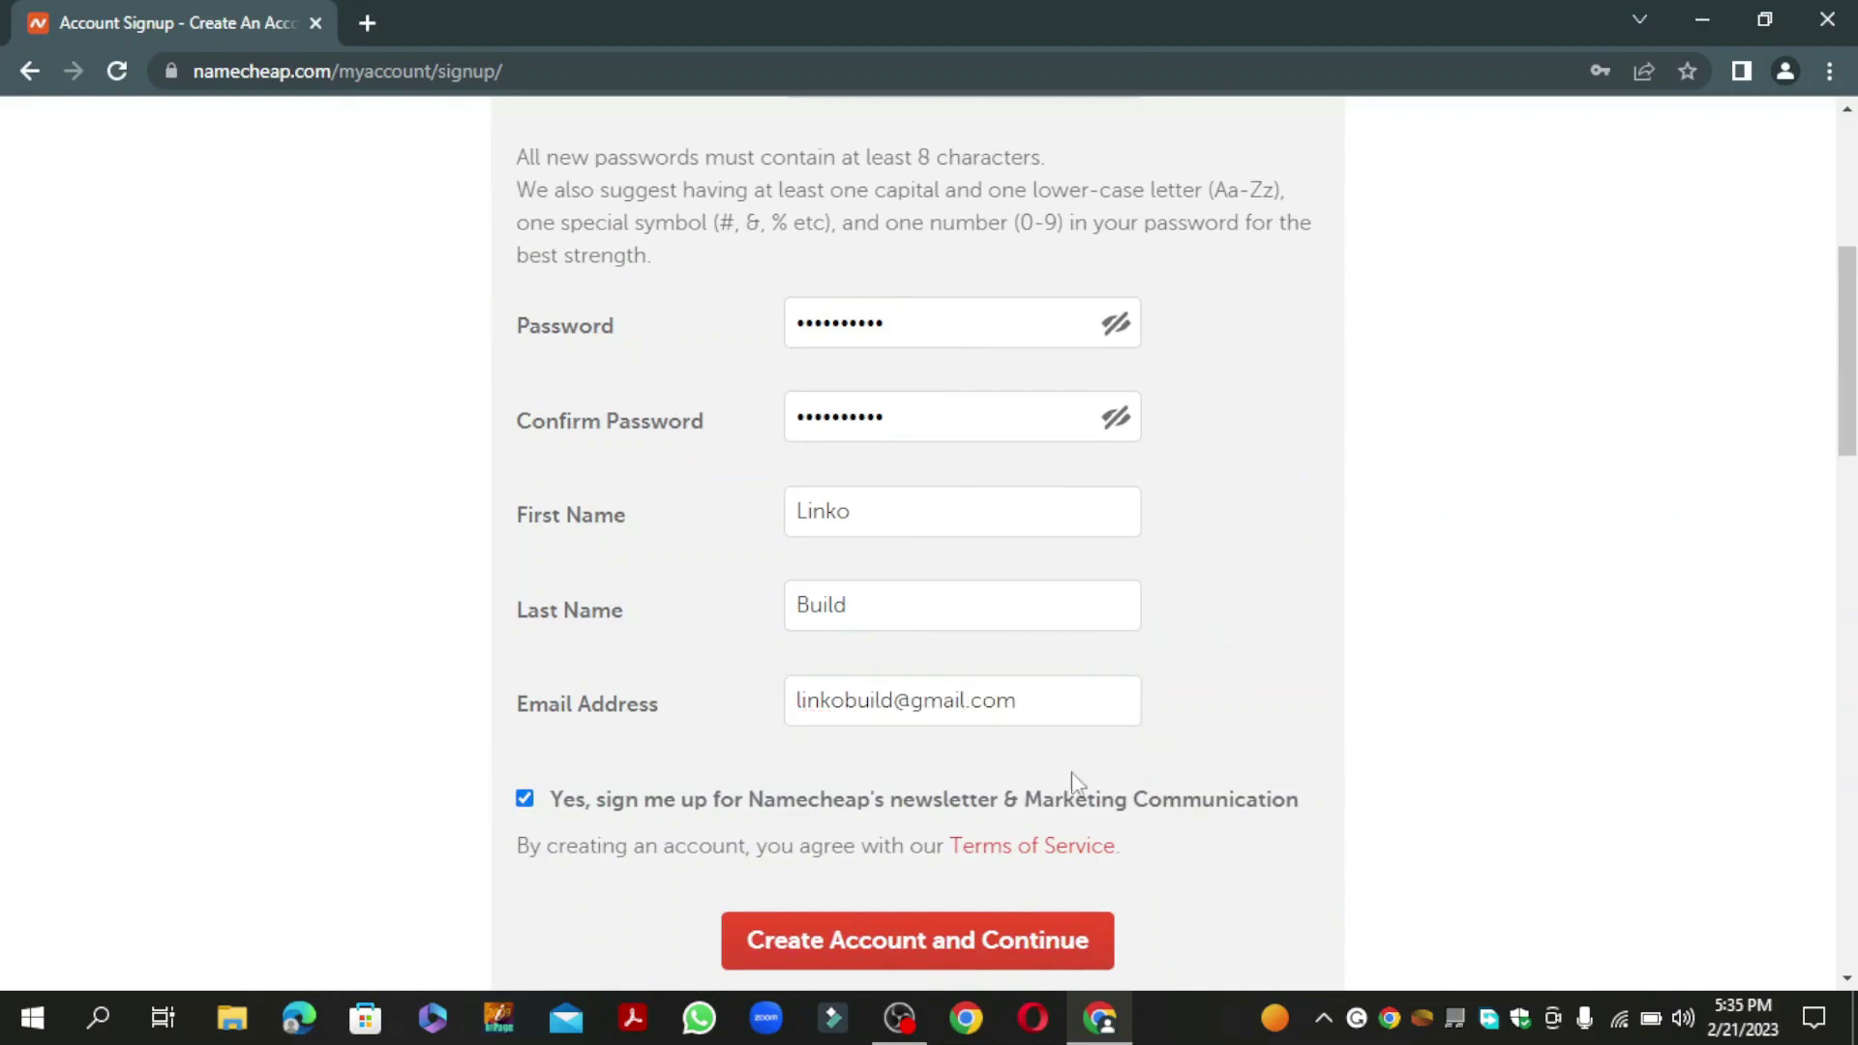
{"action": "left_click", "coordinate": [945, 948]}
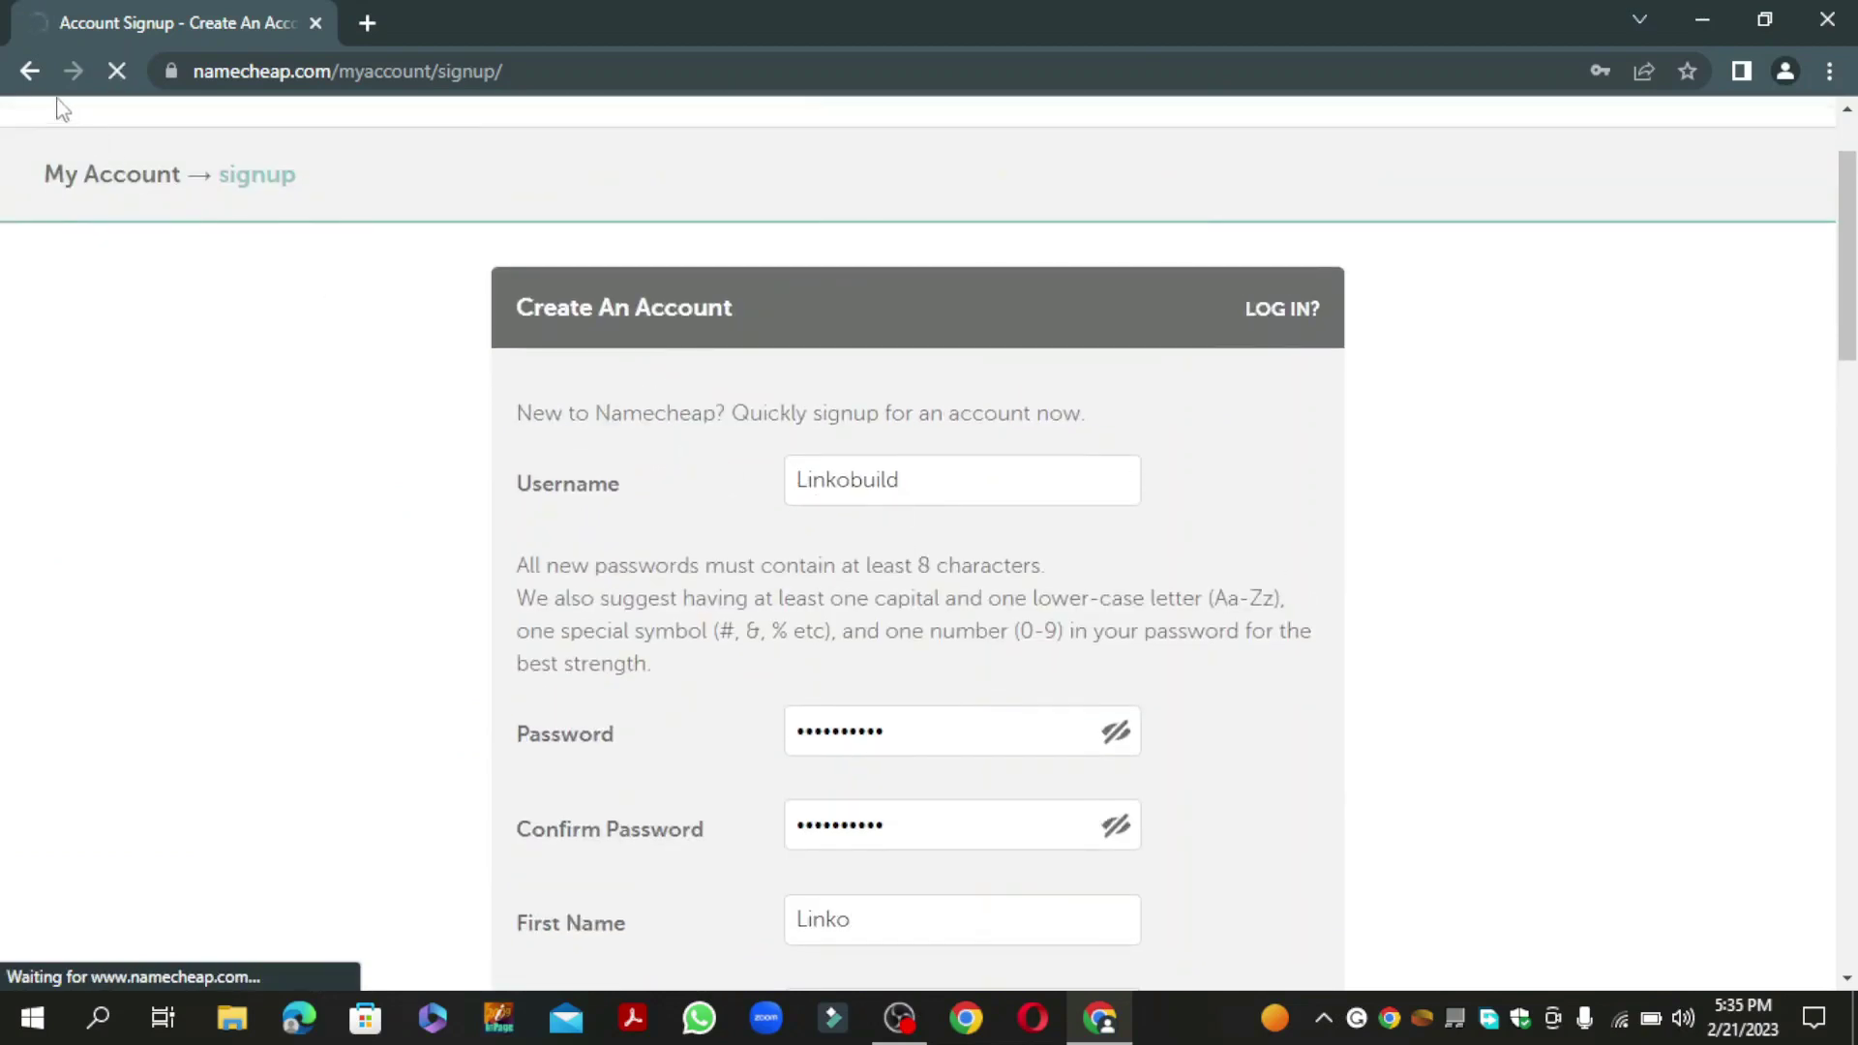
{"action": "left_click", "coordinate": [30, 72]}
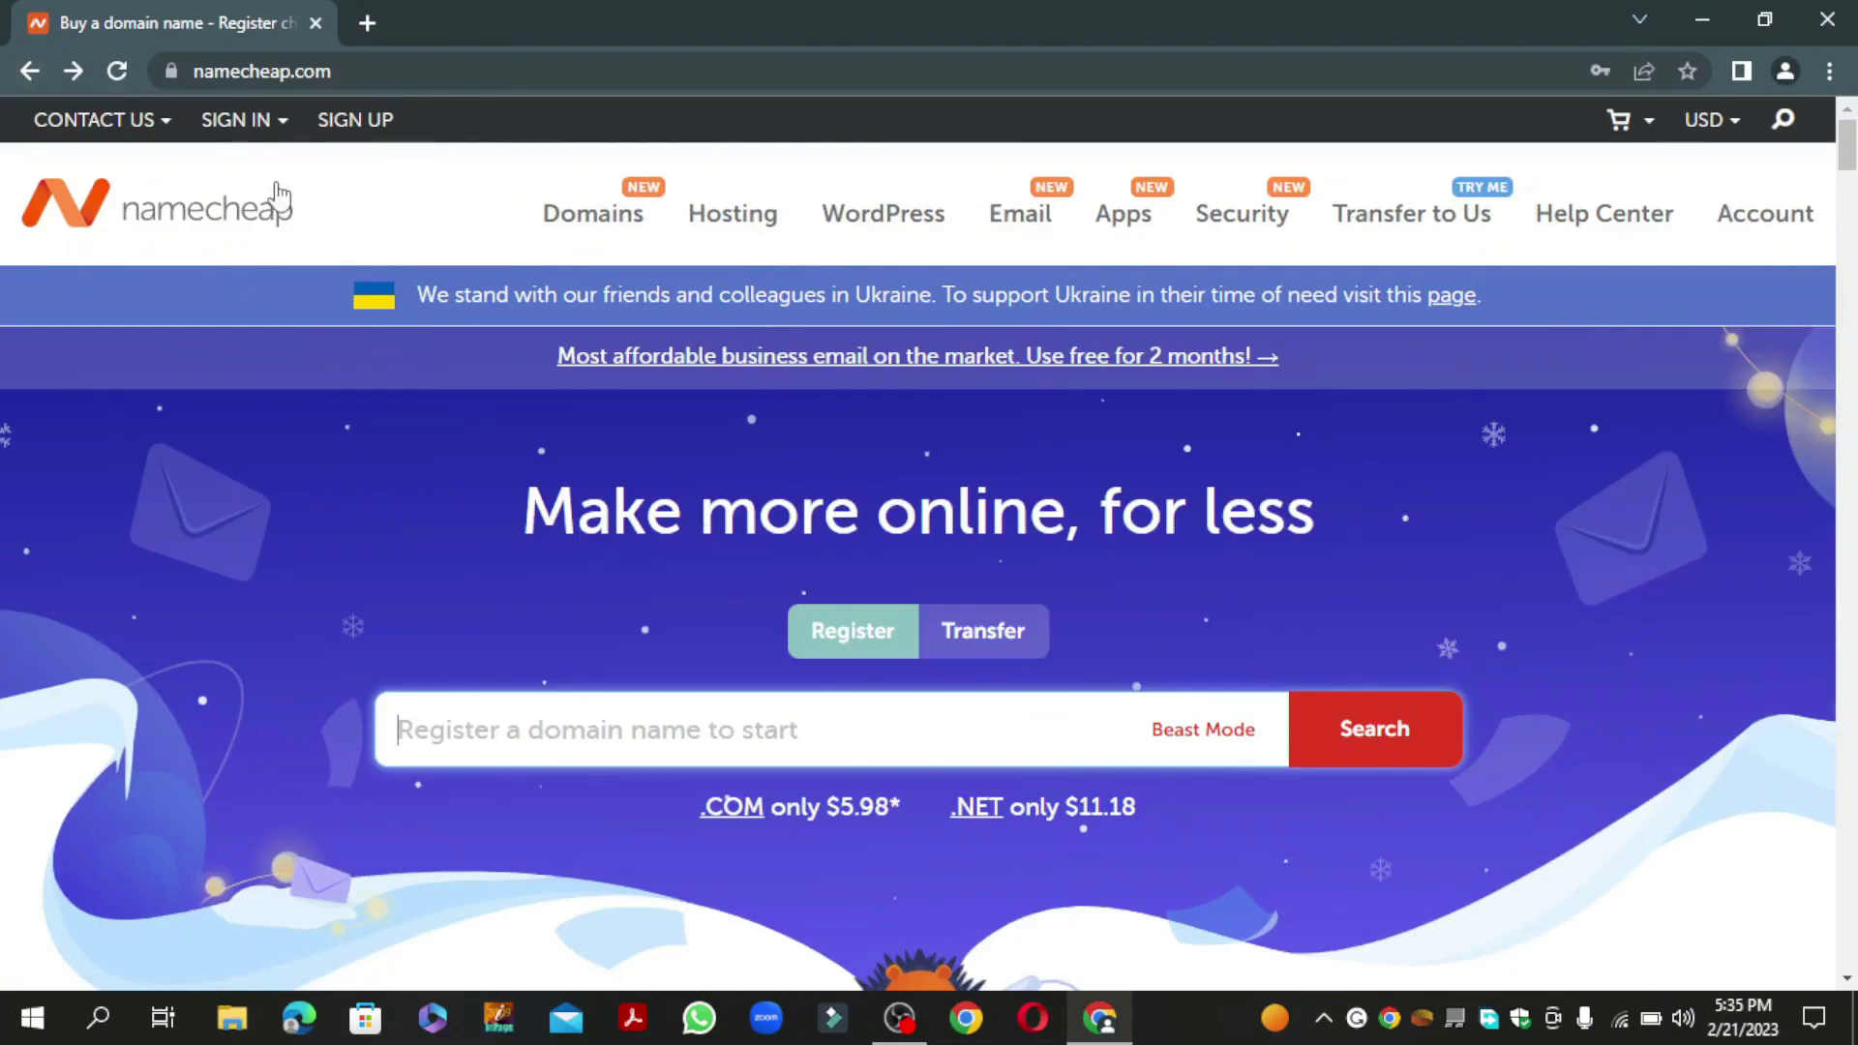
Sign in with the account username and password, then submit the SMS verification code.
{"action": "mouse_move", "coordinate": [261, 124]}
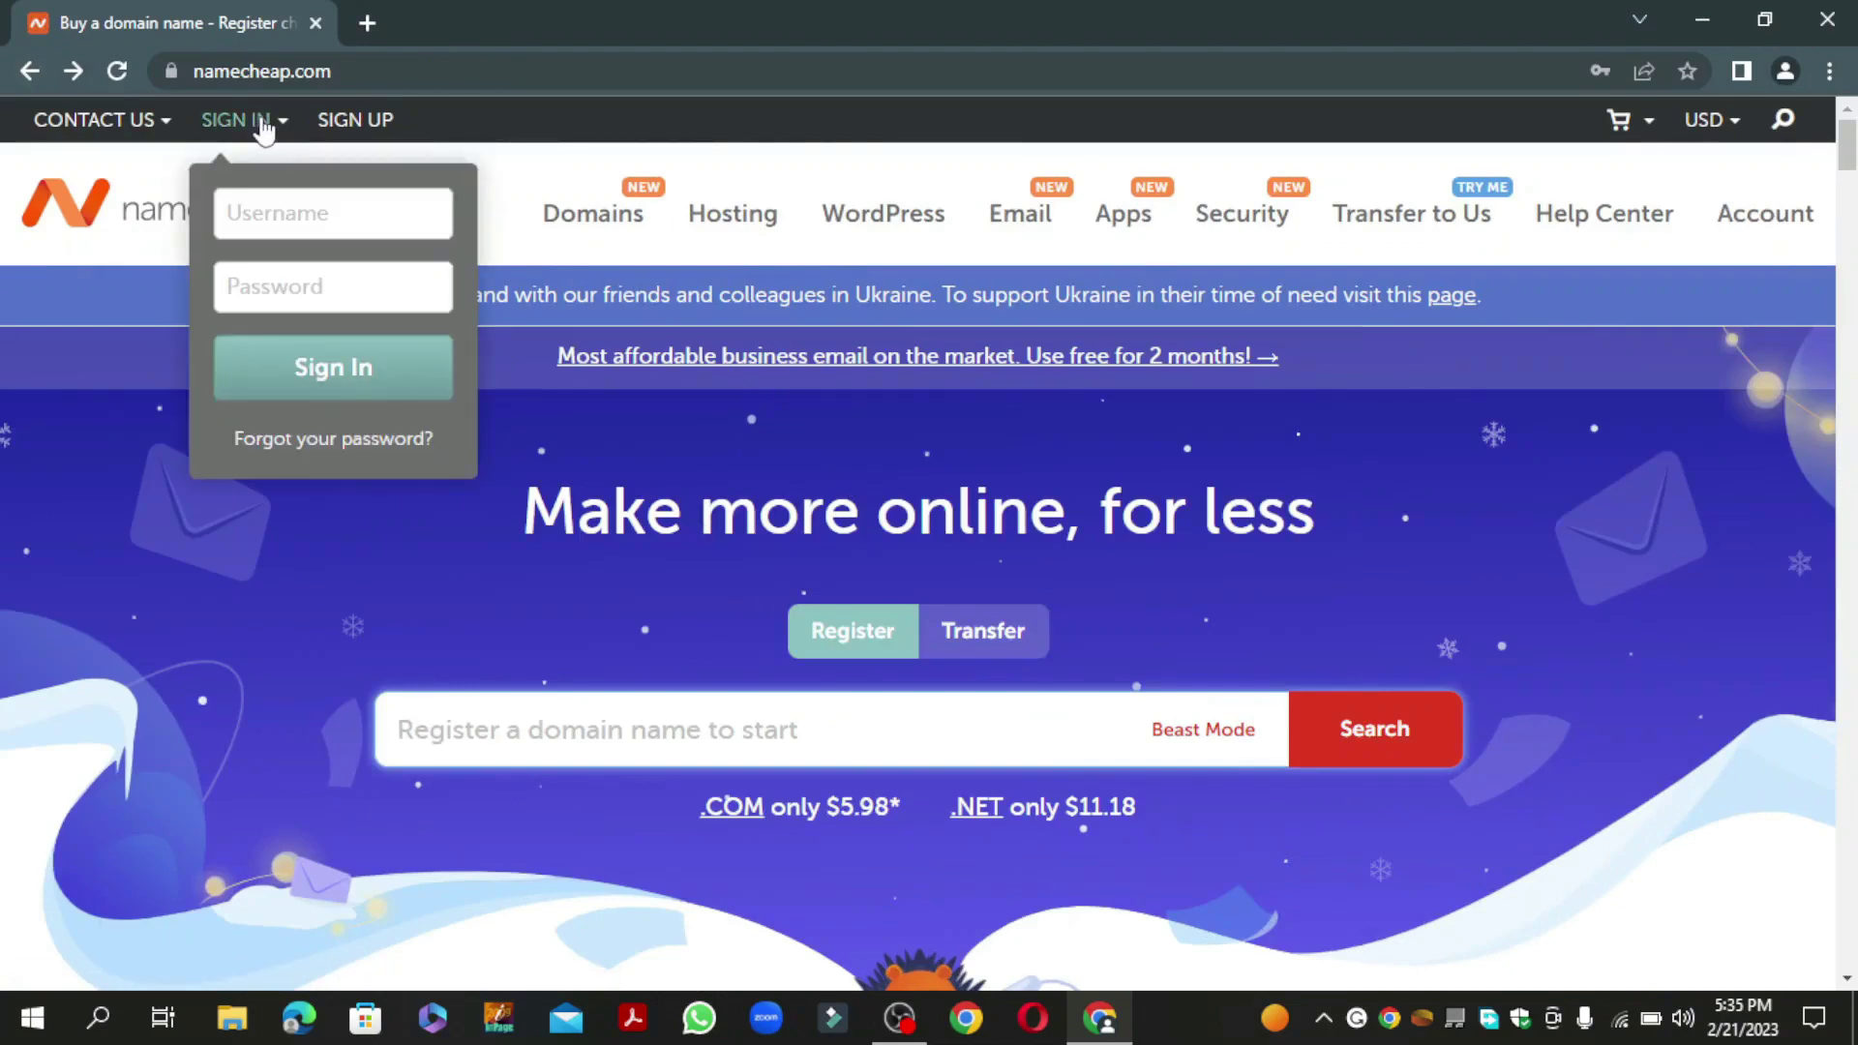
{"action": "left_click", "coordinate": [323, 213]}
{"action": "key", "text": "Tab"}
{"action": "type", "text": "•••"}
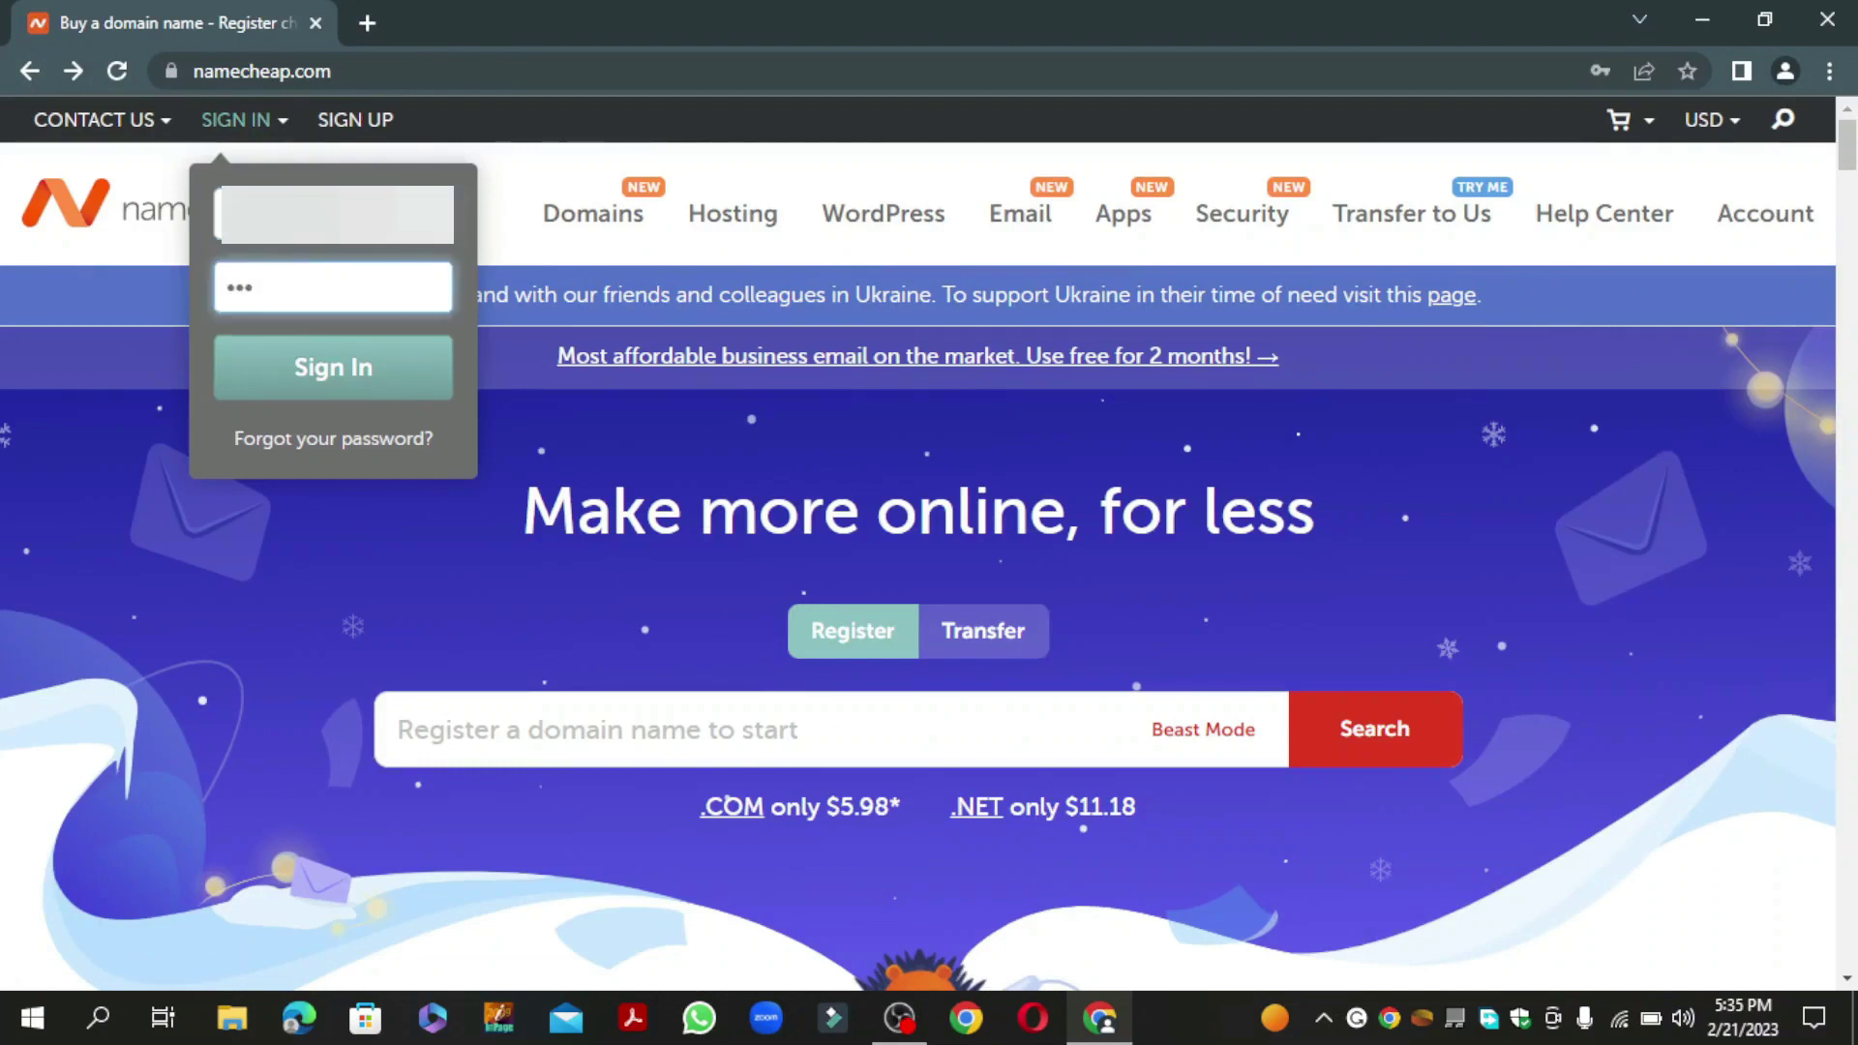
{"action": "type", "text": "••"}
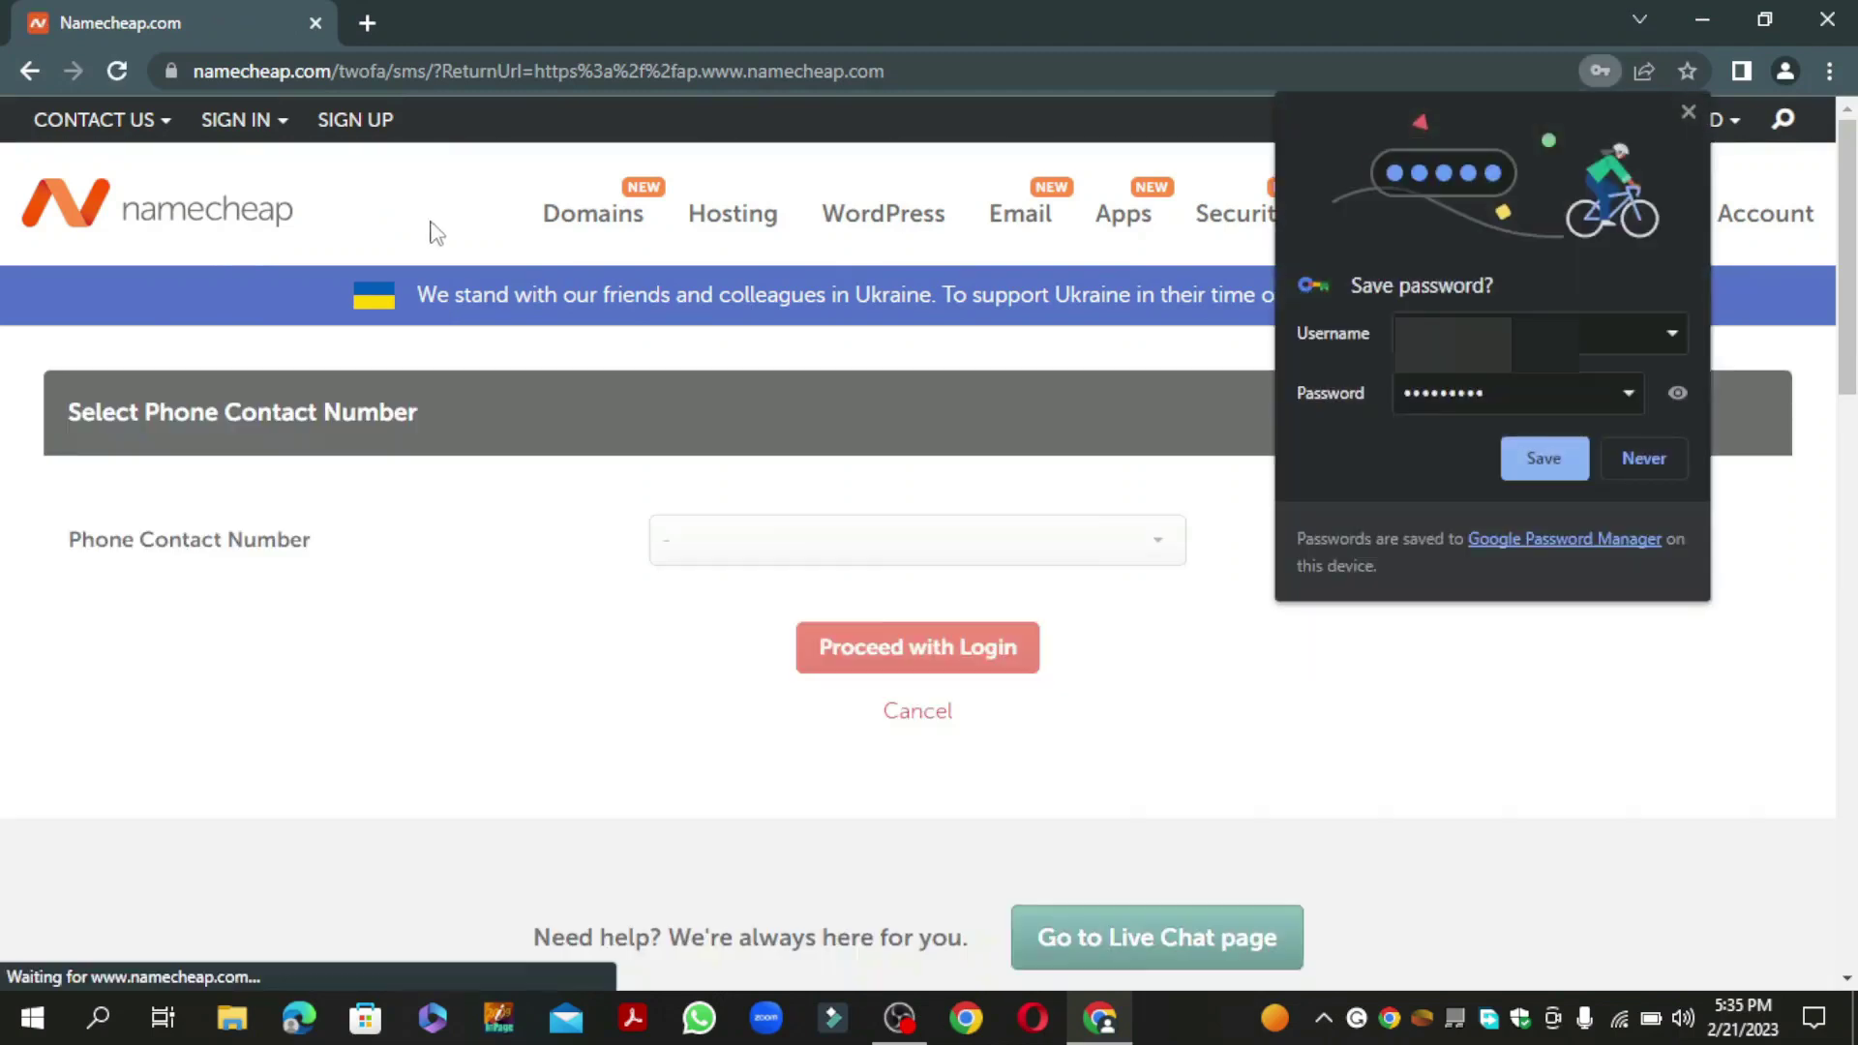
{"action": "left_click", "coordinate": [1643, 458]}
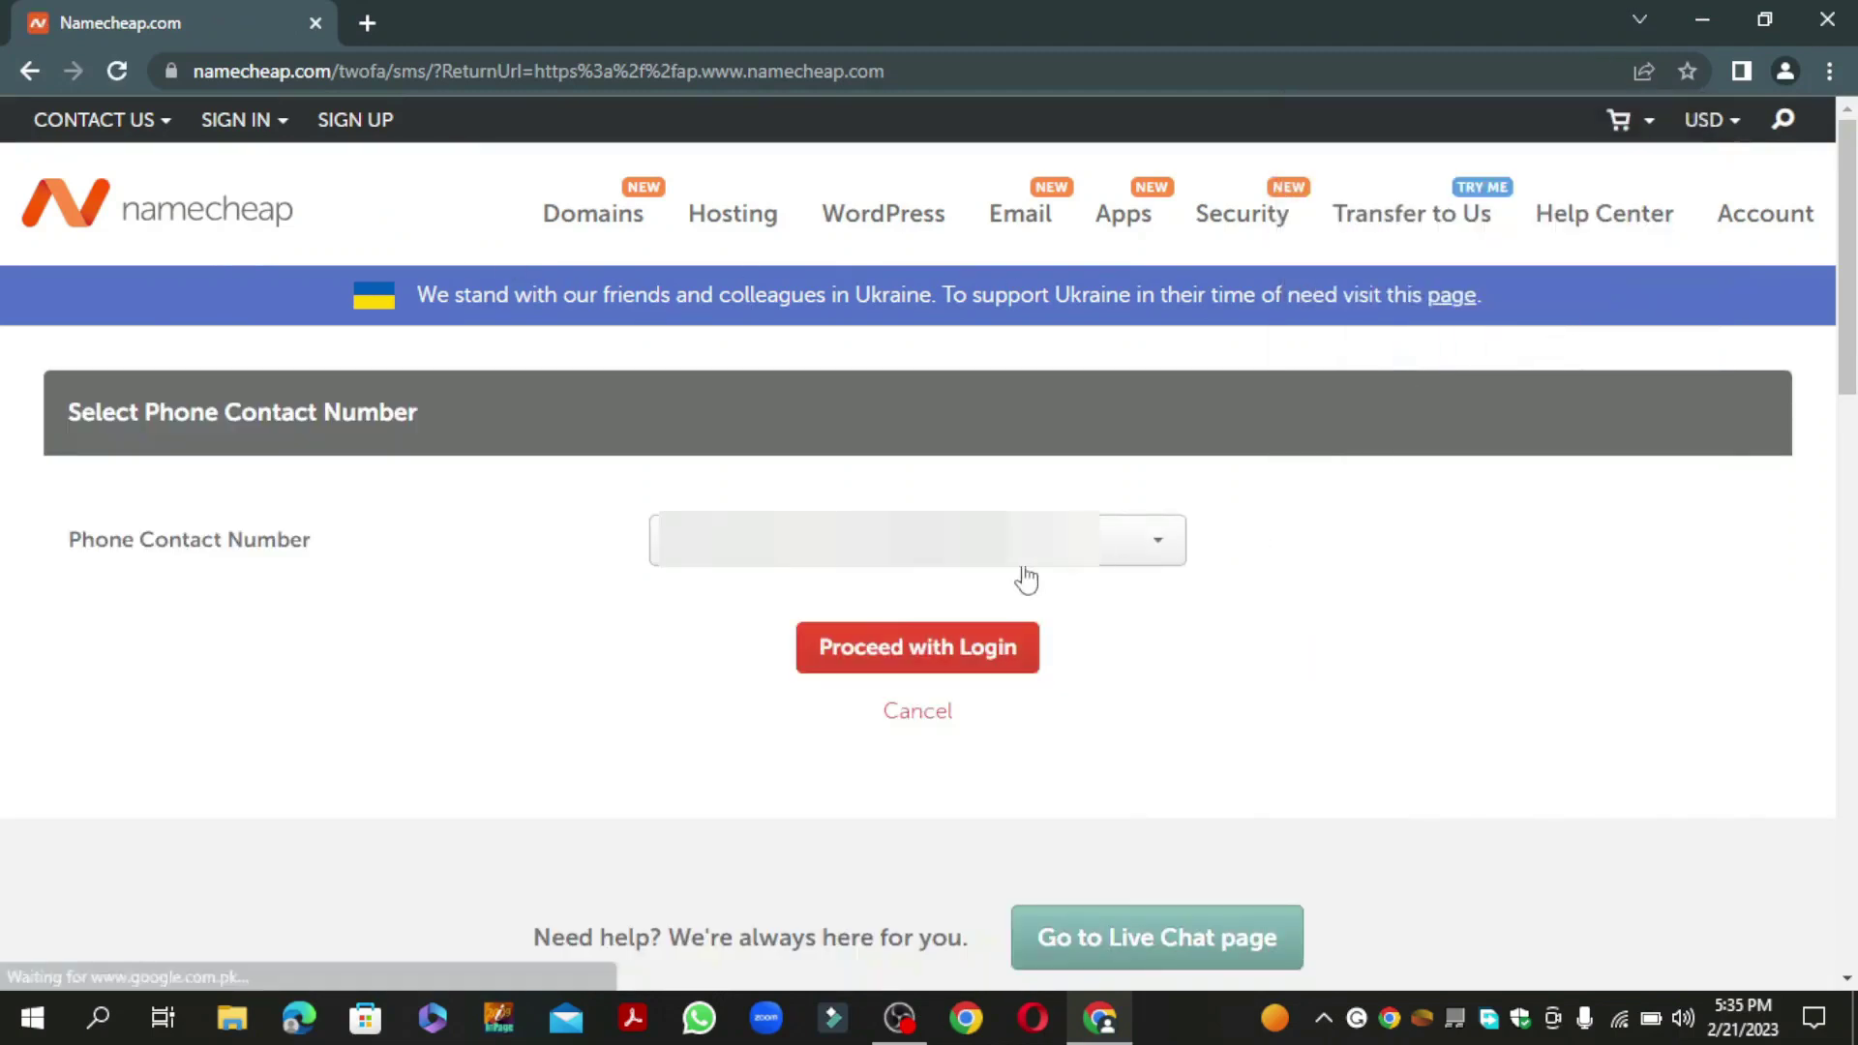
{"action": "left_click", "coordinate": [945, 658]}
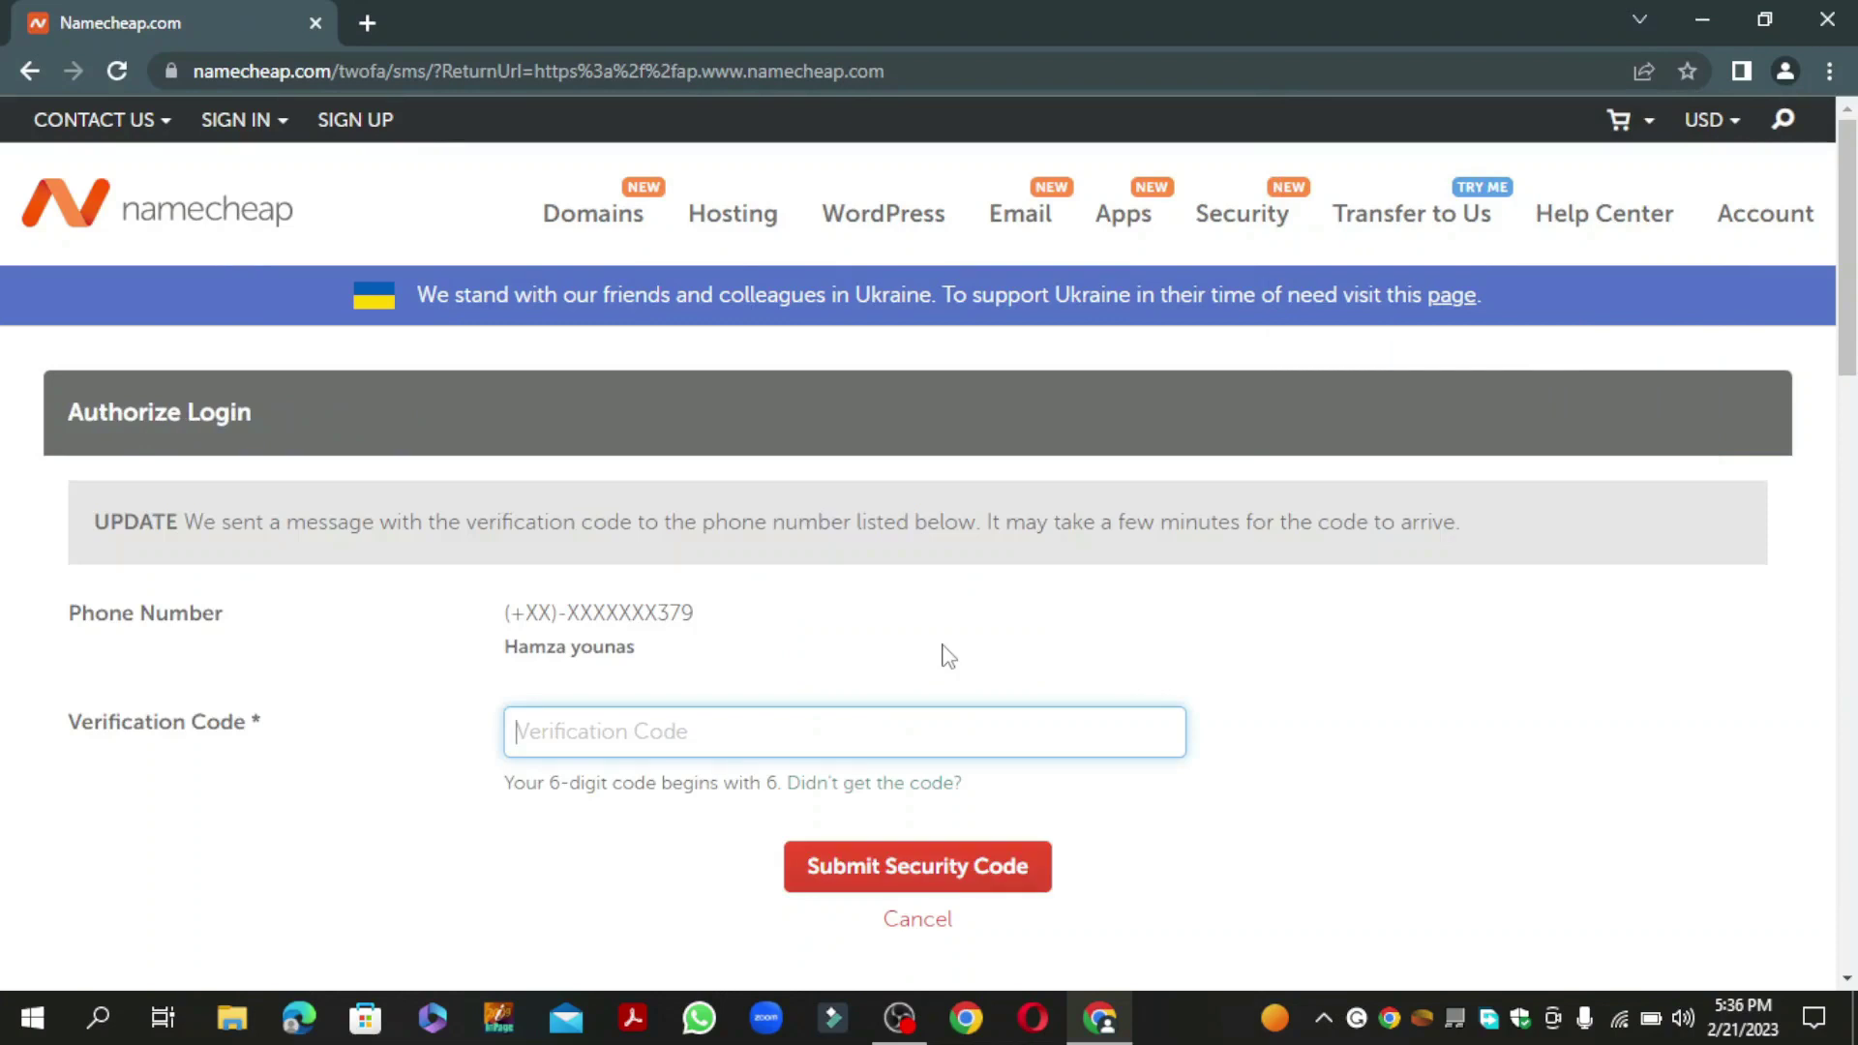
{"action": "key", "text": "Return"}
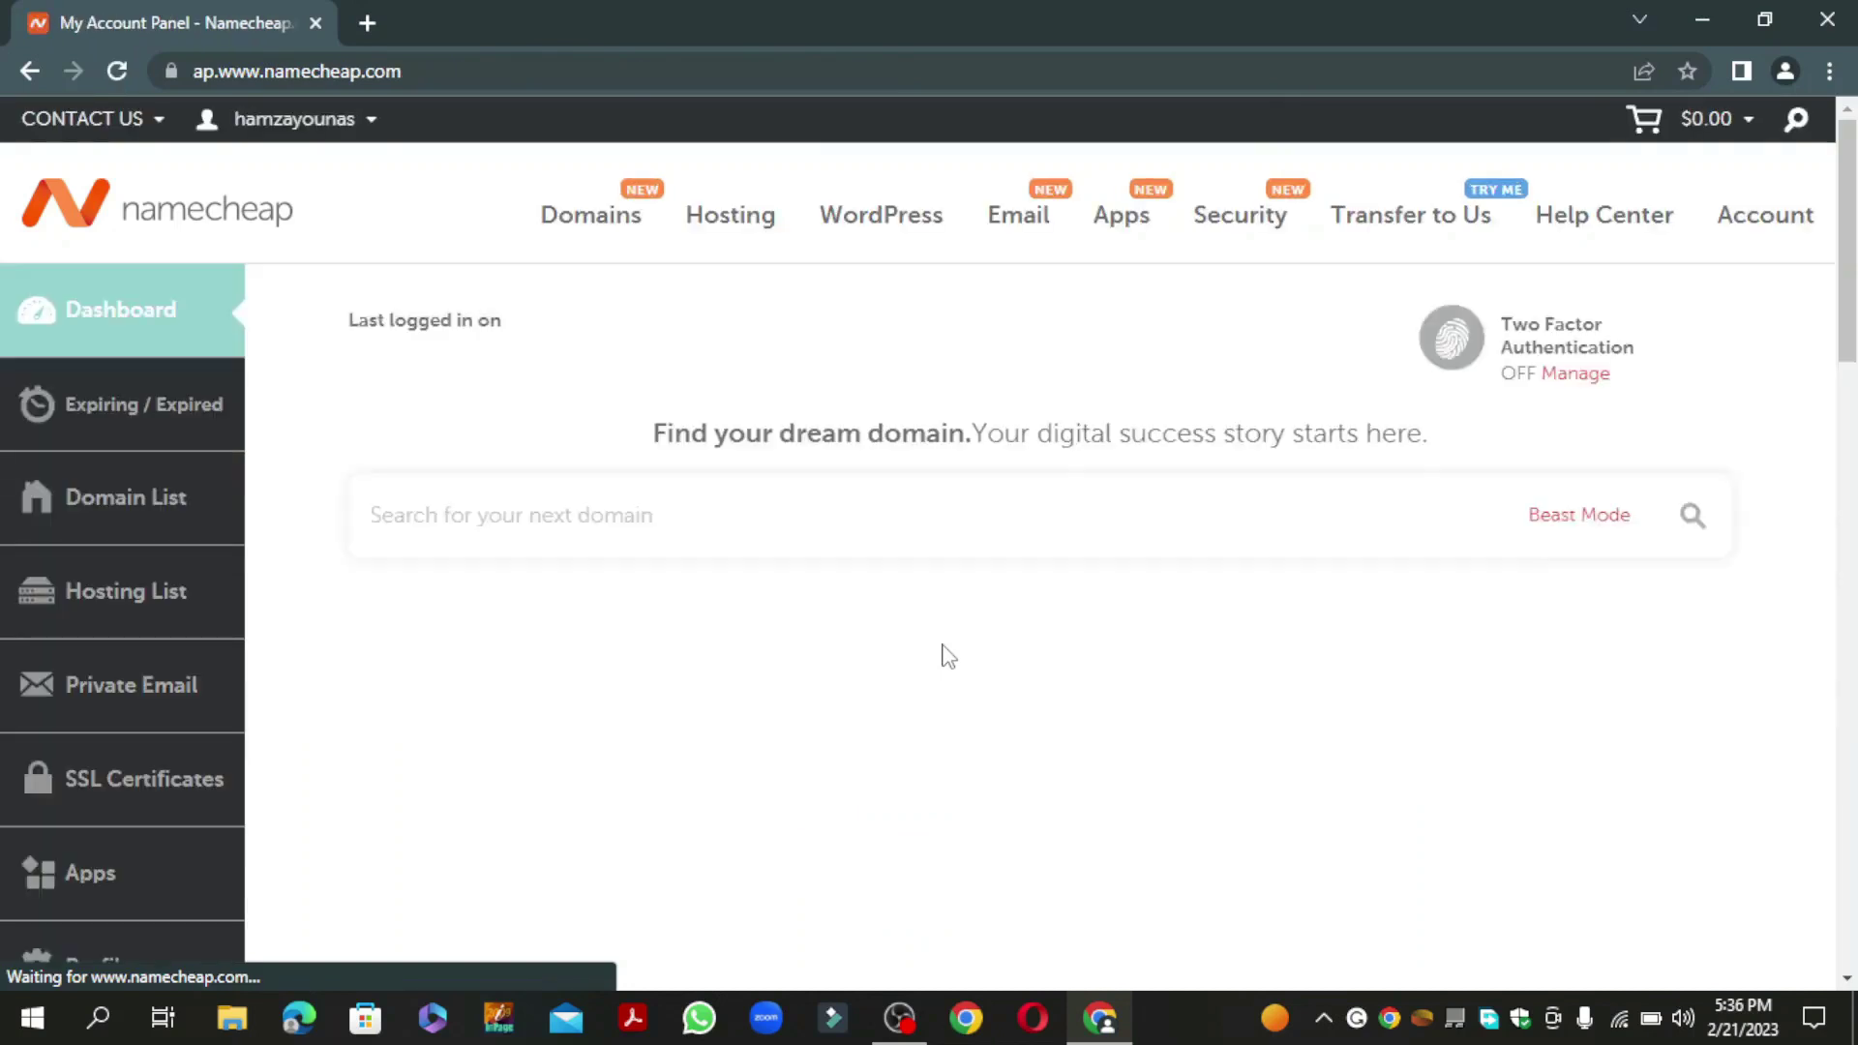
Show Shared Hosting plans on a 2 Years billing cycle, with Stellar at $1.58/mo.
{"action": "mouse_move", "coordinate": [655, 236]}
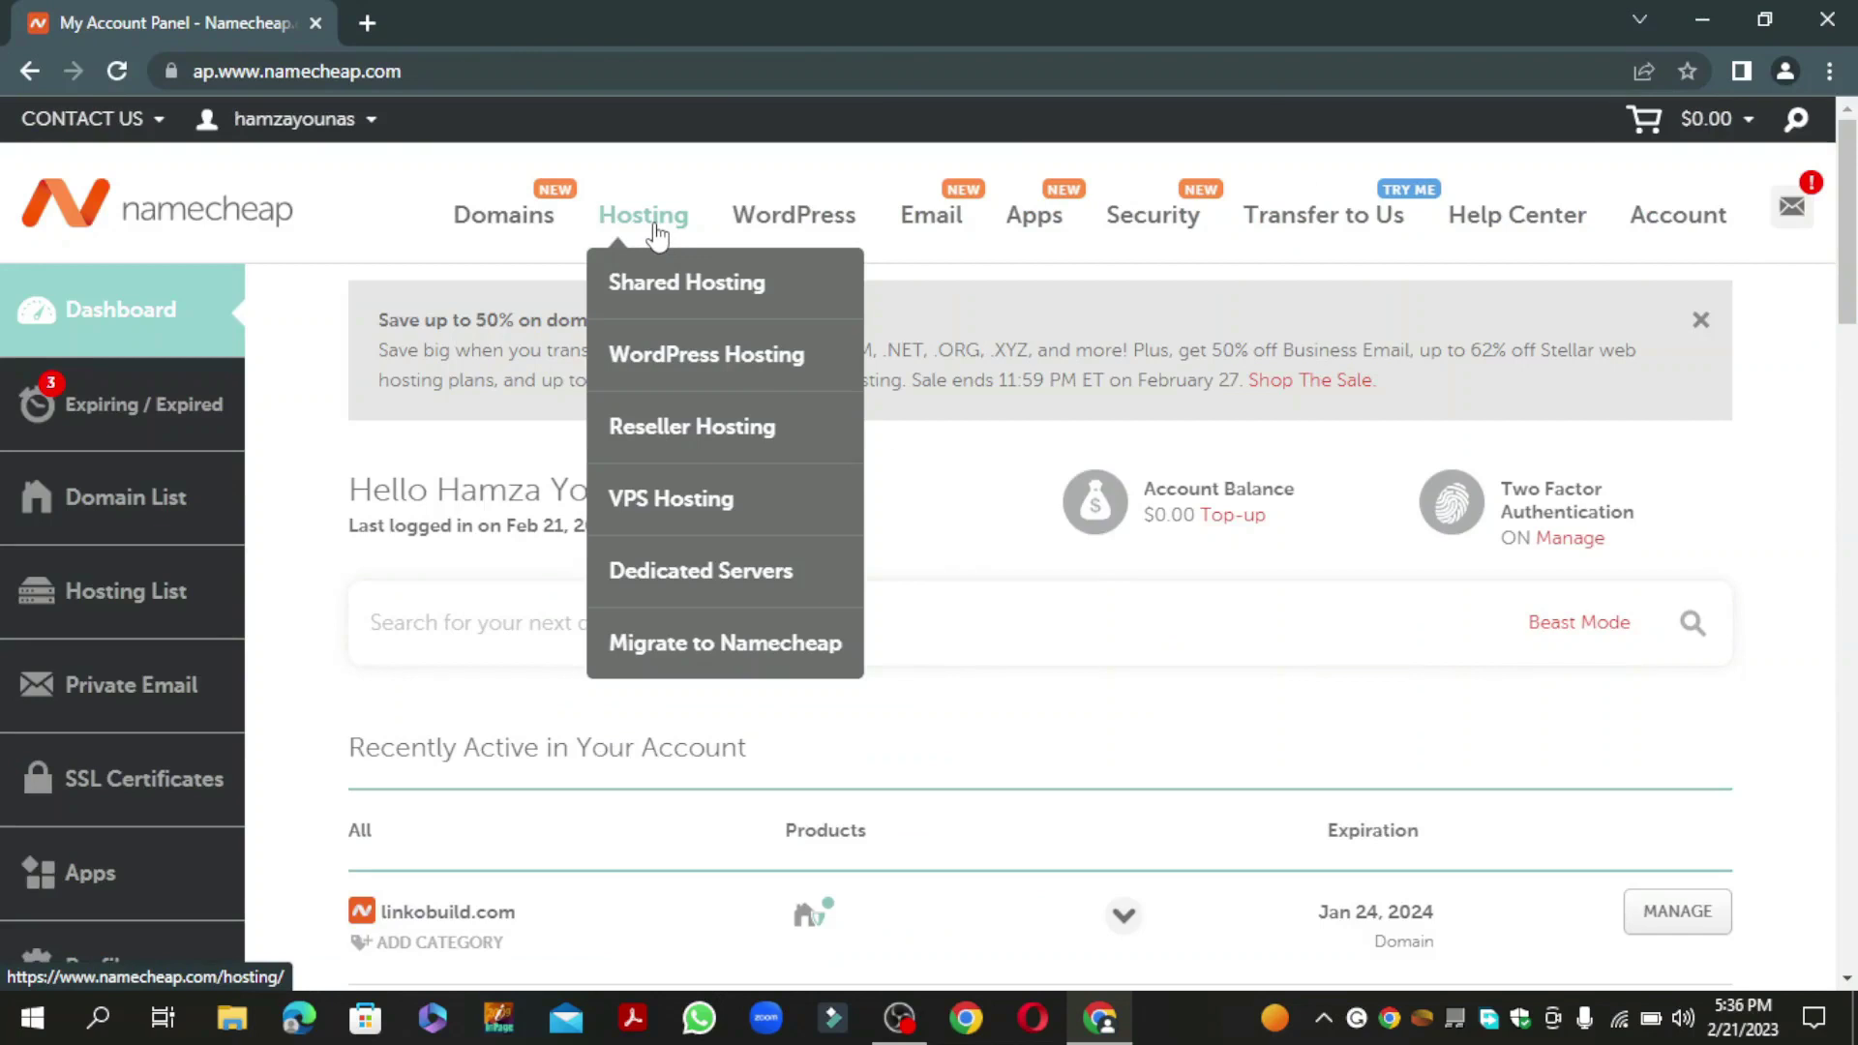
{"action": "left_click", "coordinate": [735, 303]}
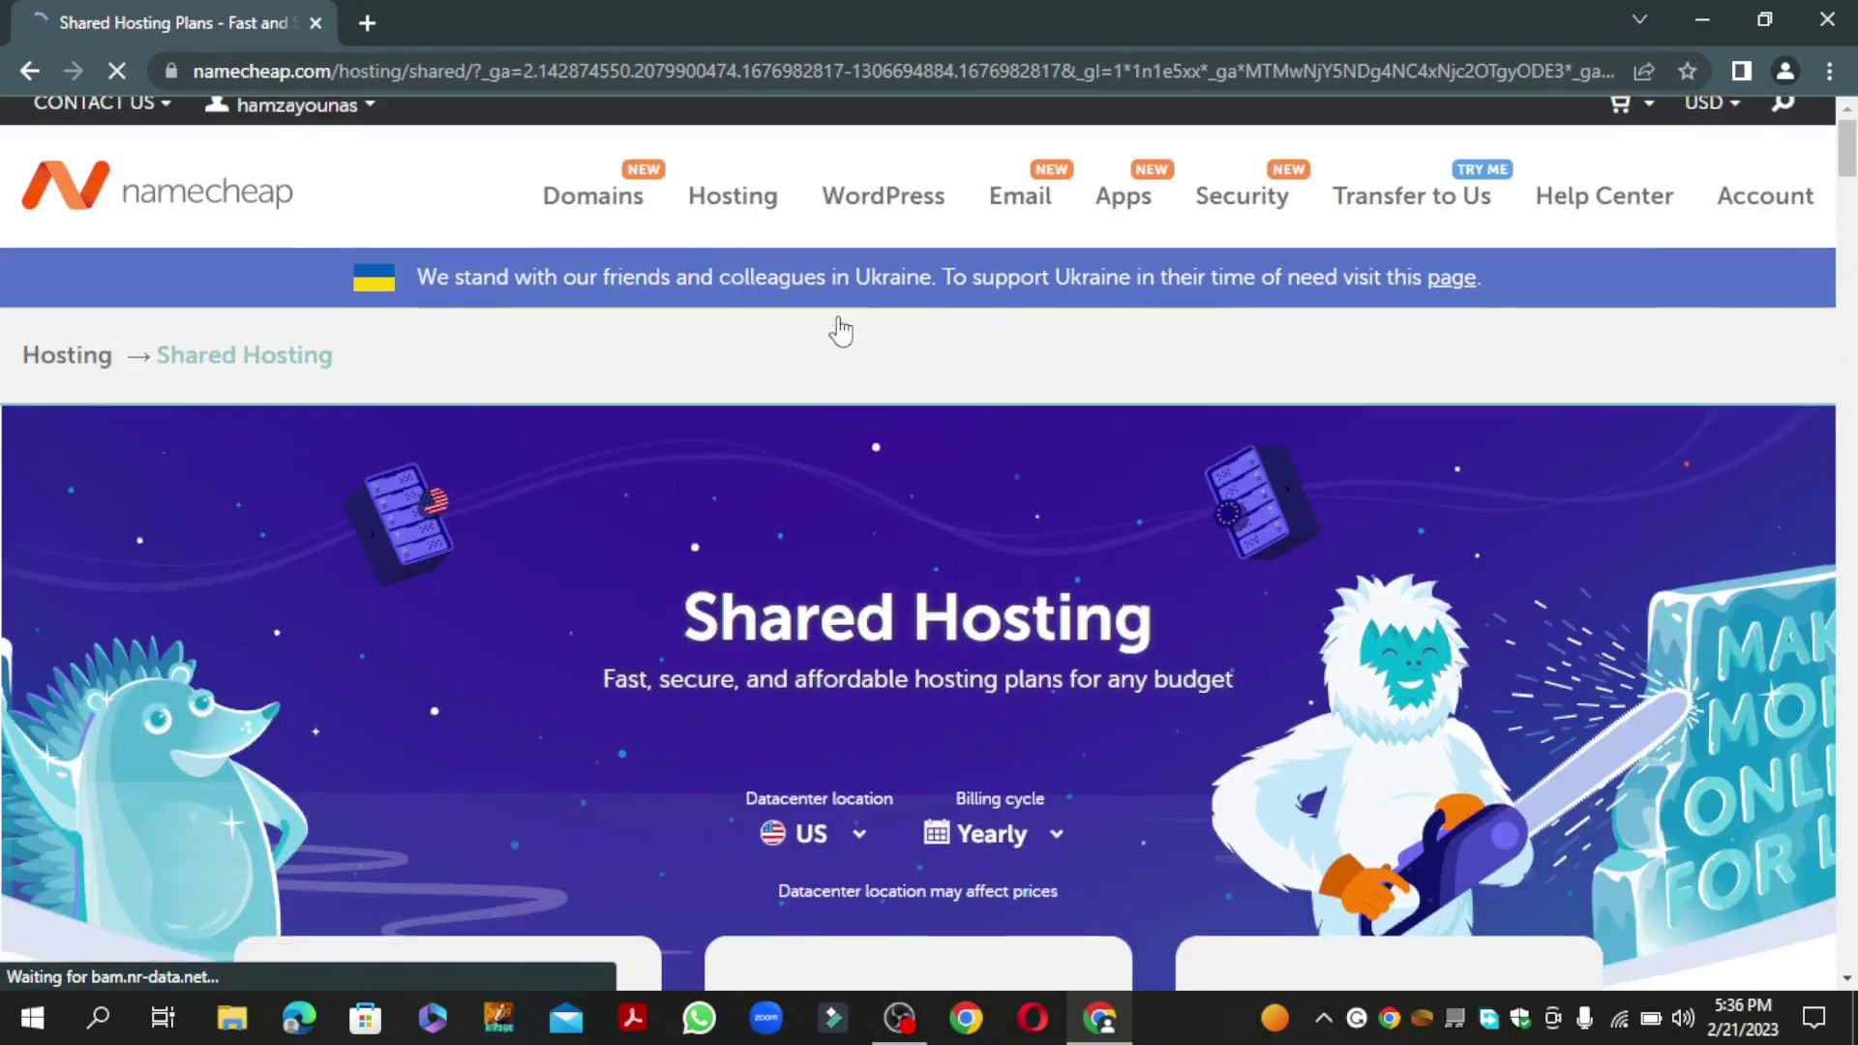
{"action": "scroll", "coordinate": [833, 328], "scroll_direction": "down", "scroll_amount": 4}
{"action": "scroll", "coordinate": [851, 324], "scroll_direction": "down", "scroll_amount": 4}
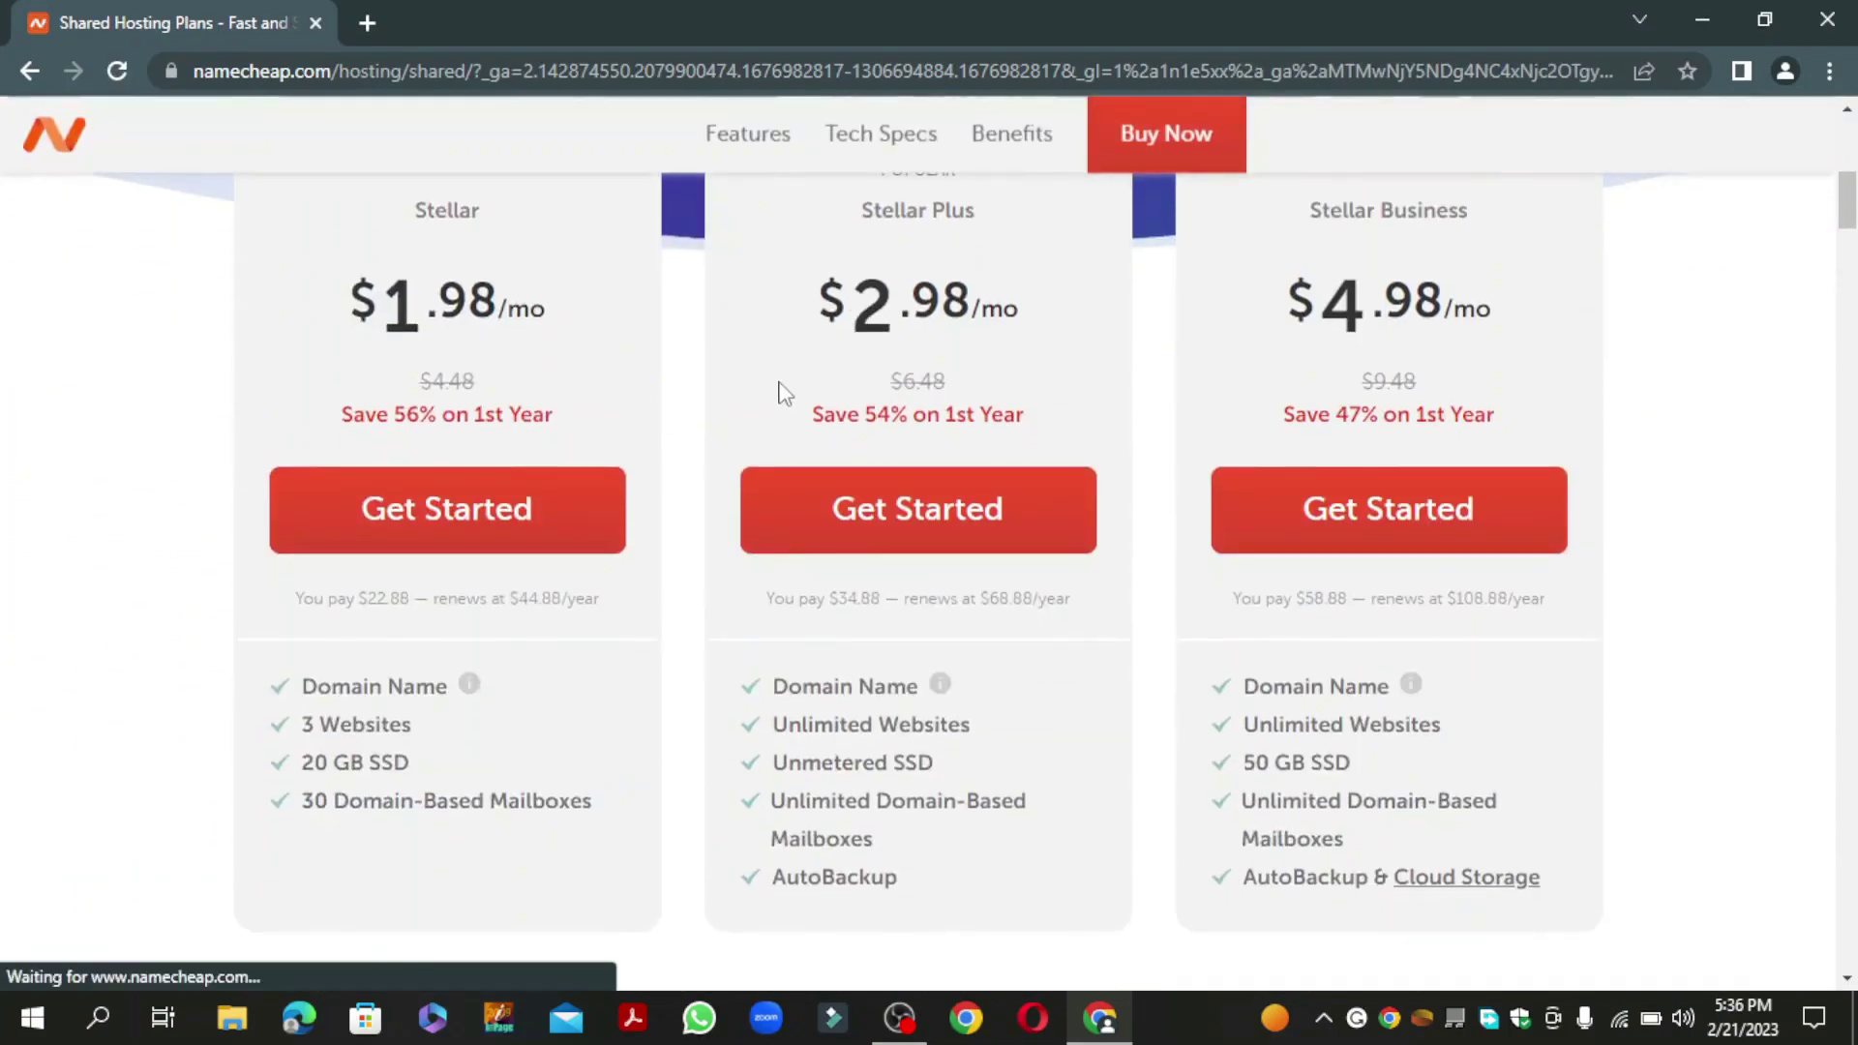
{"action": "scroll", "coordinate": [774, 396], "scroll_direction": "up", "scroll_amount": 1}
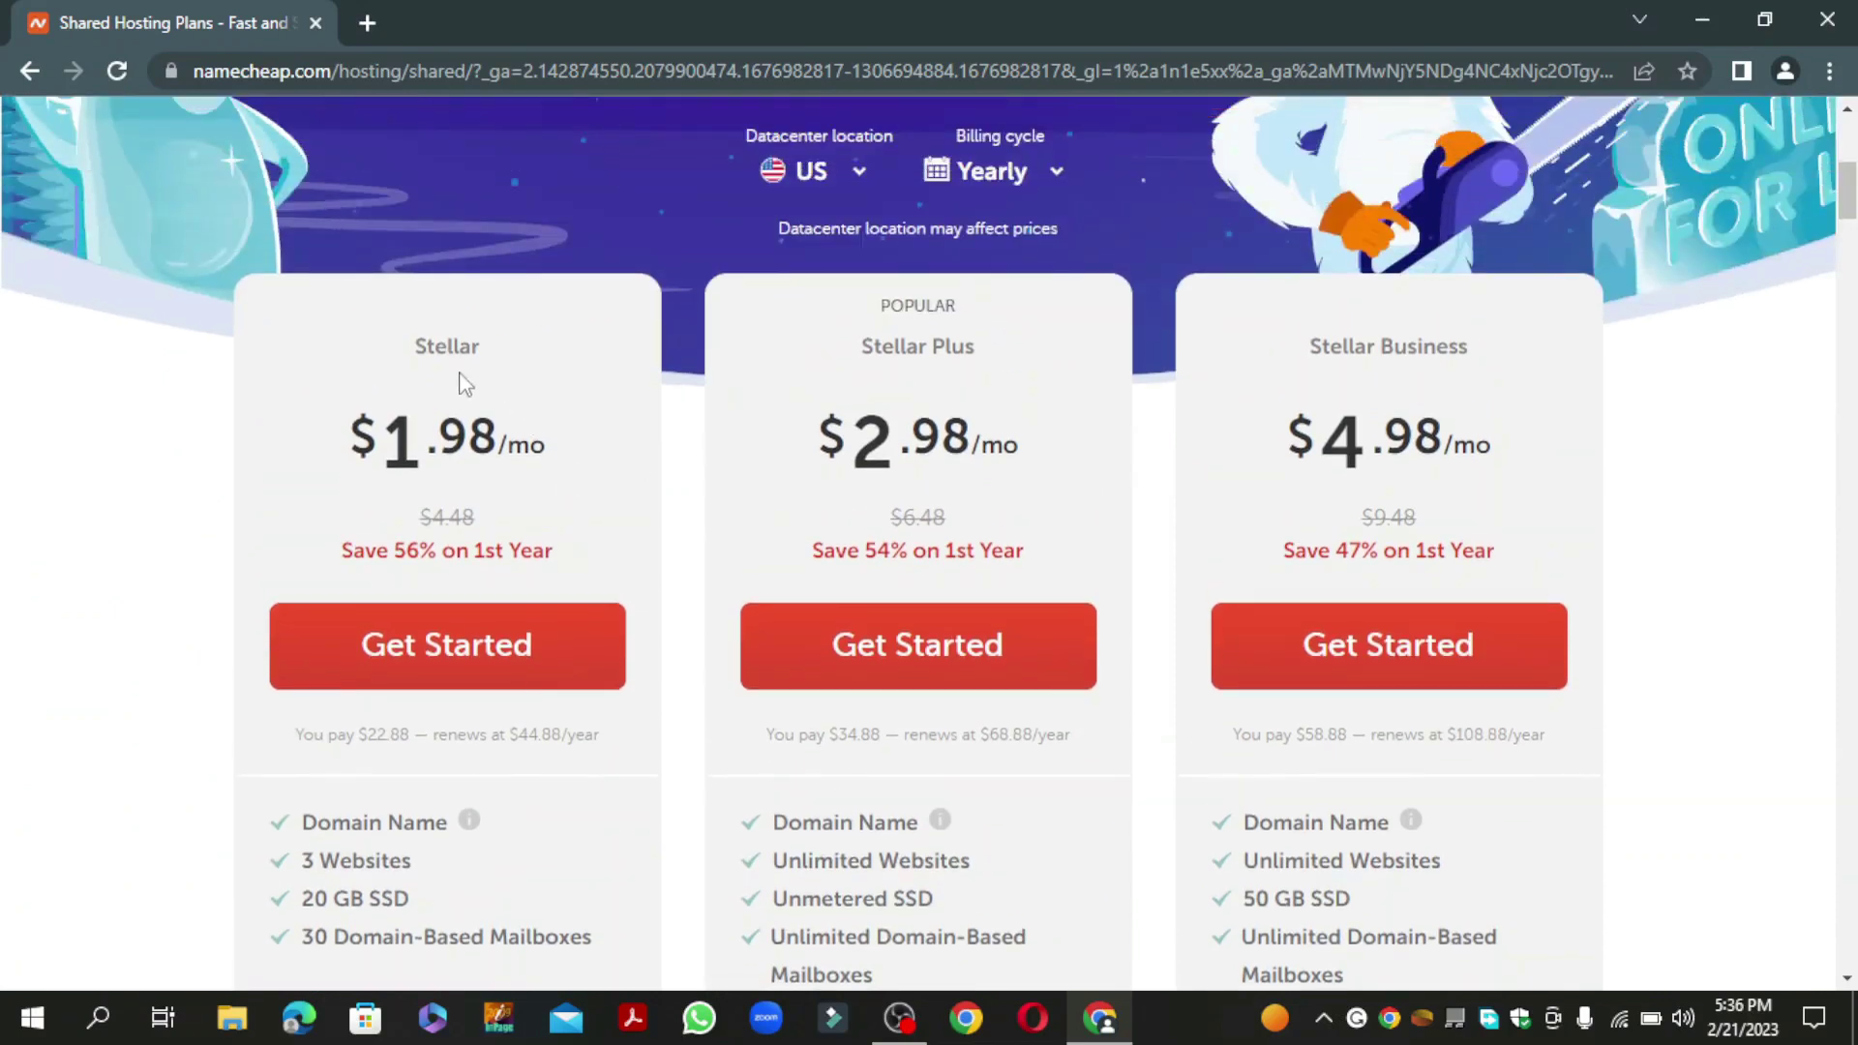
{"action": "left_click", "coordinate": [982, 171]}
{"action": "left_click", "coordinate": [953, 354]}
{"action": "scroll", "coordinate": [477, 426], "scroll_direction": "down", "scroll_amount": 2}
{"action": "scroll", "coordinate": [471, 561], "scroll_direction": "up", "scroll_amount": 1}
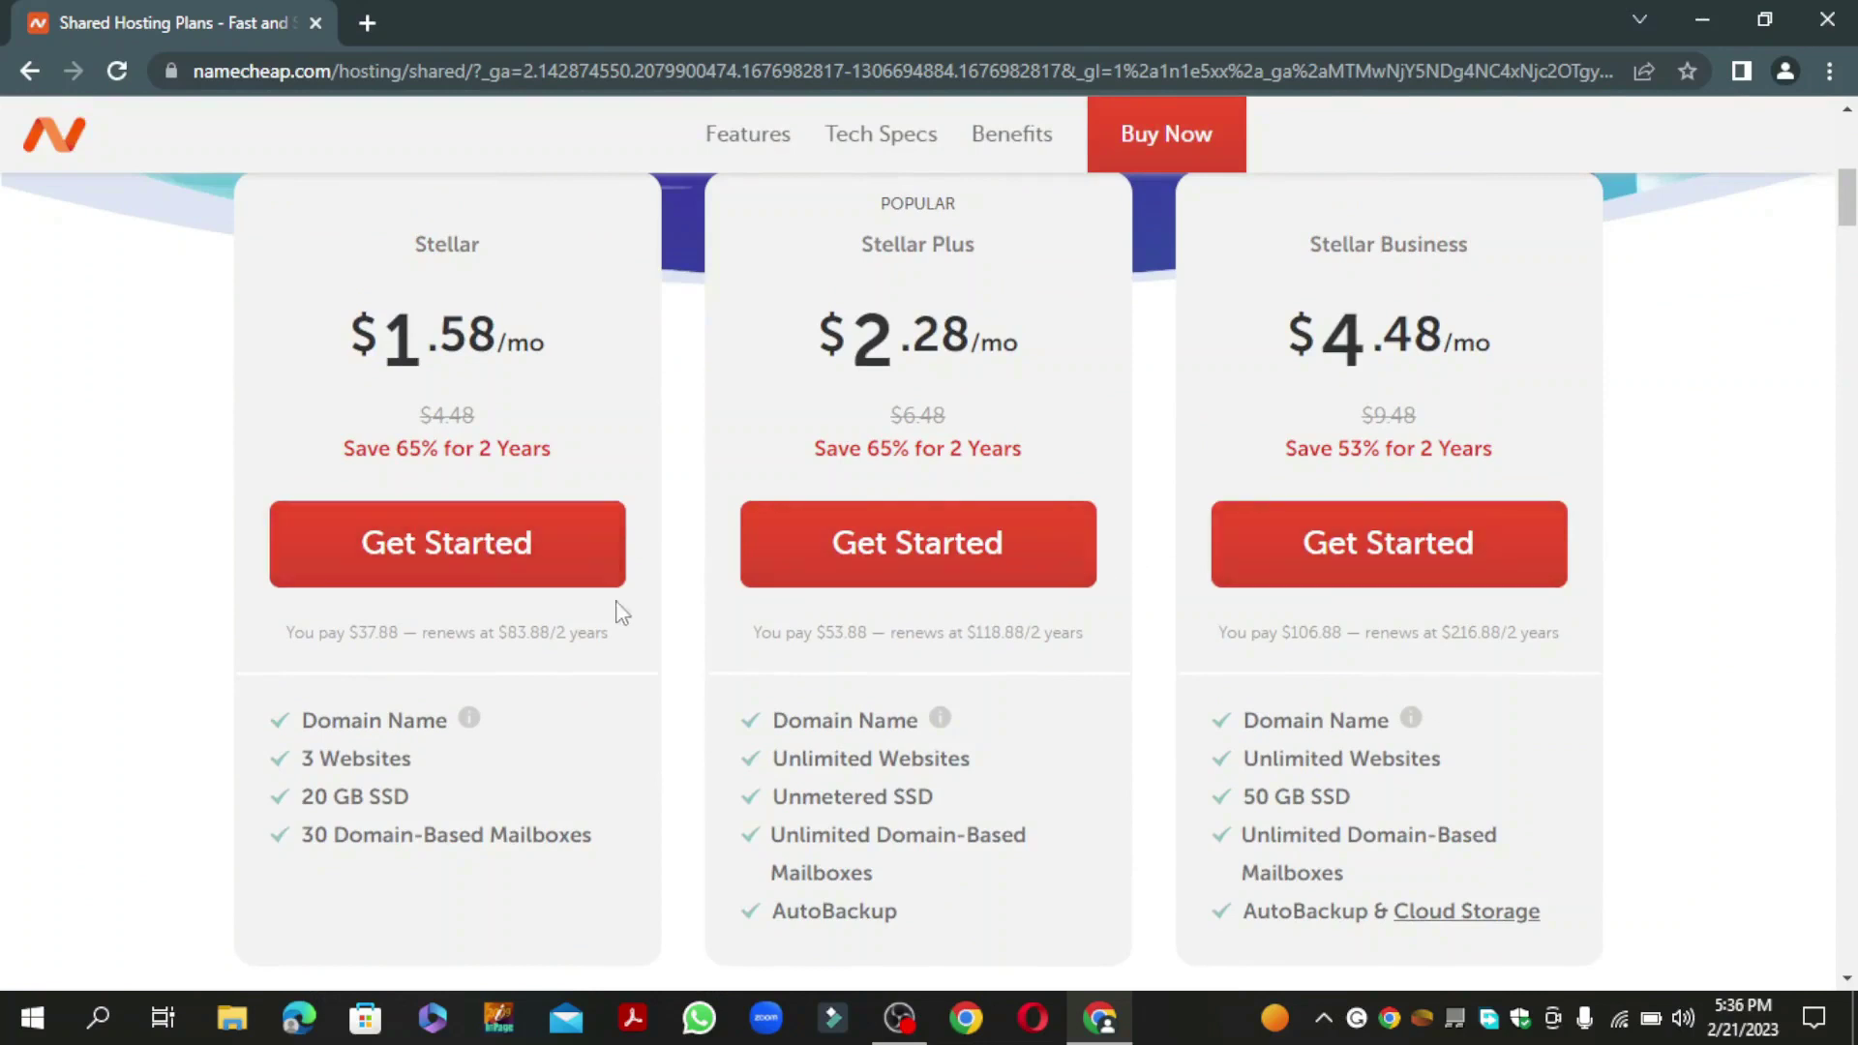
Start ordering the Stellar shared hosting plan and review its domain options.
{"action": "left_click", "coordinate": [465, 547]}
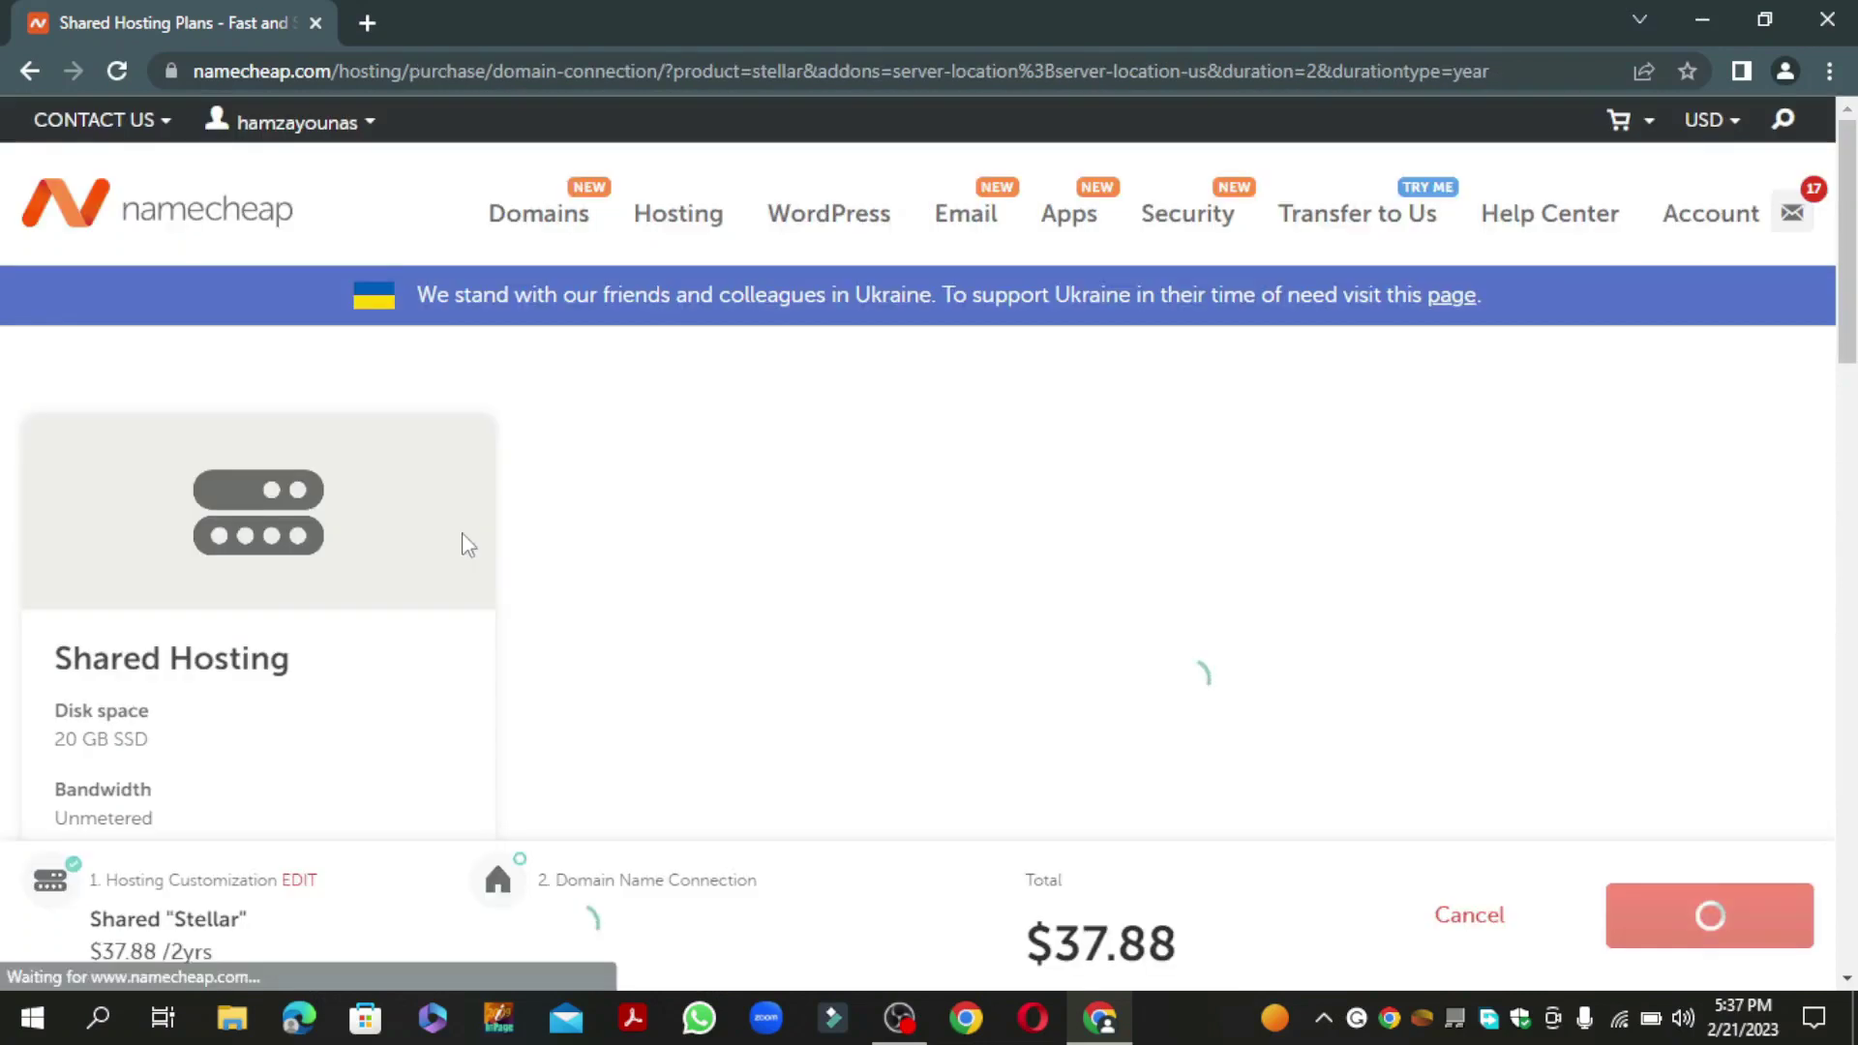
{"action": "scroll", "coordinate": [735, 511], "scroll_direction": "down", "scroll_amount": 1}
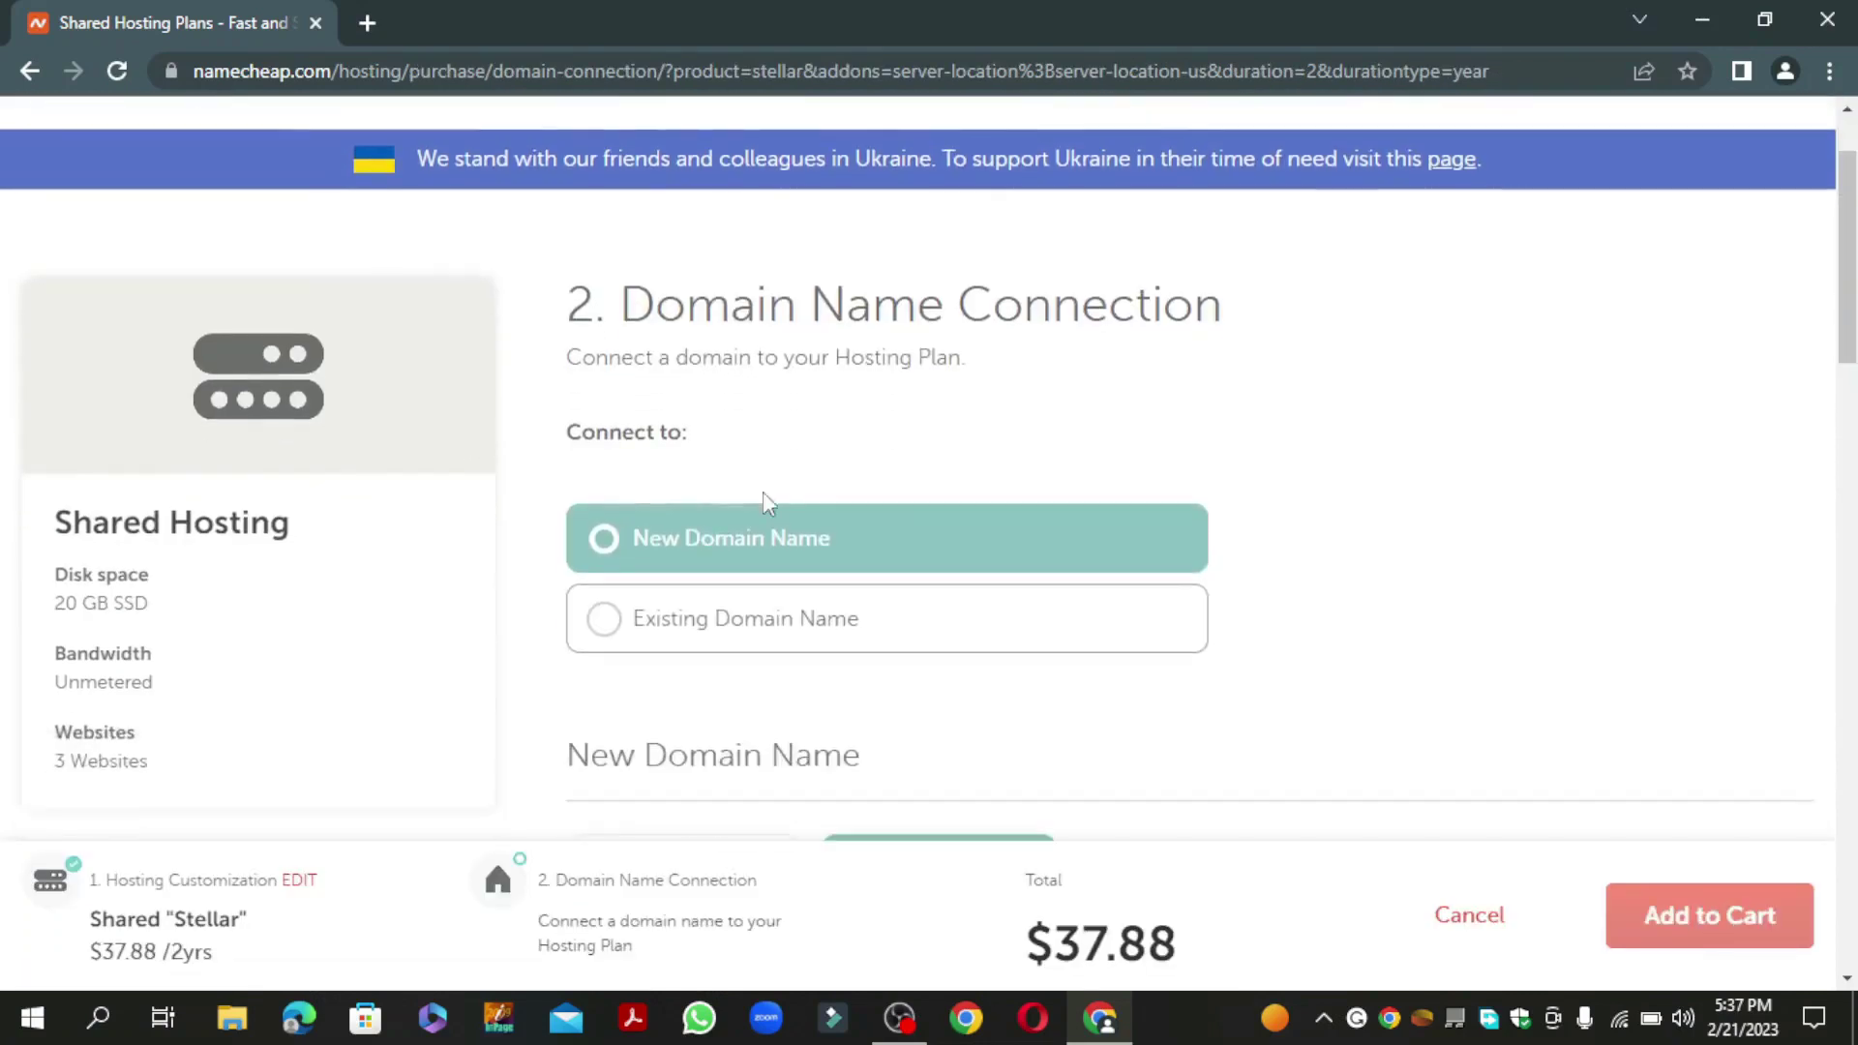
{"action": "scroll", "coordinate": [841, 498], "scroll_direction": "down", "scroll_amount": 3}
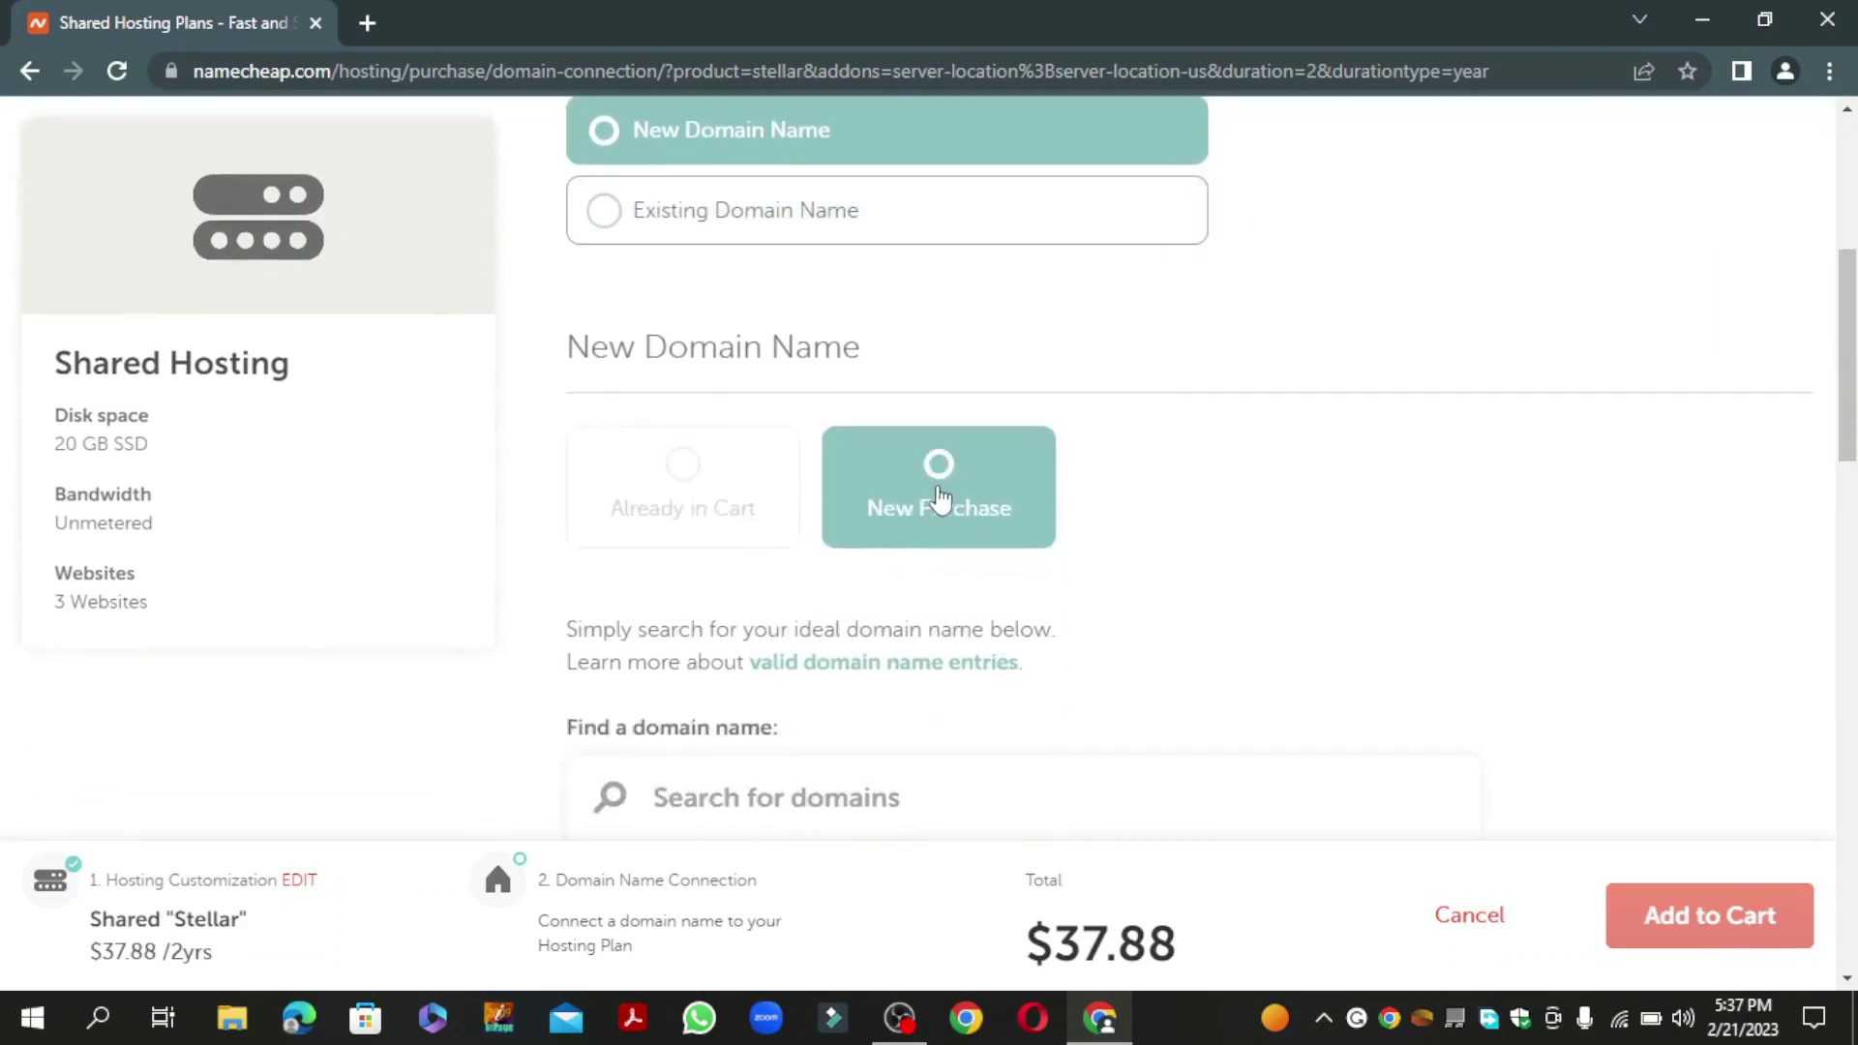
{"action": "scroll", "coordinate": [1051, 485], "scroll_direction": "up", "scroll_amount": 1}
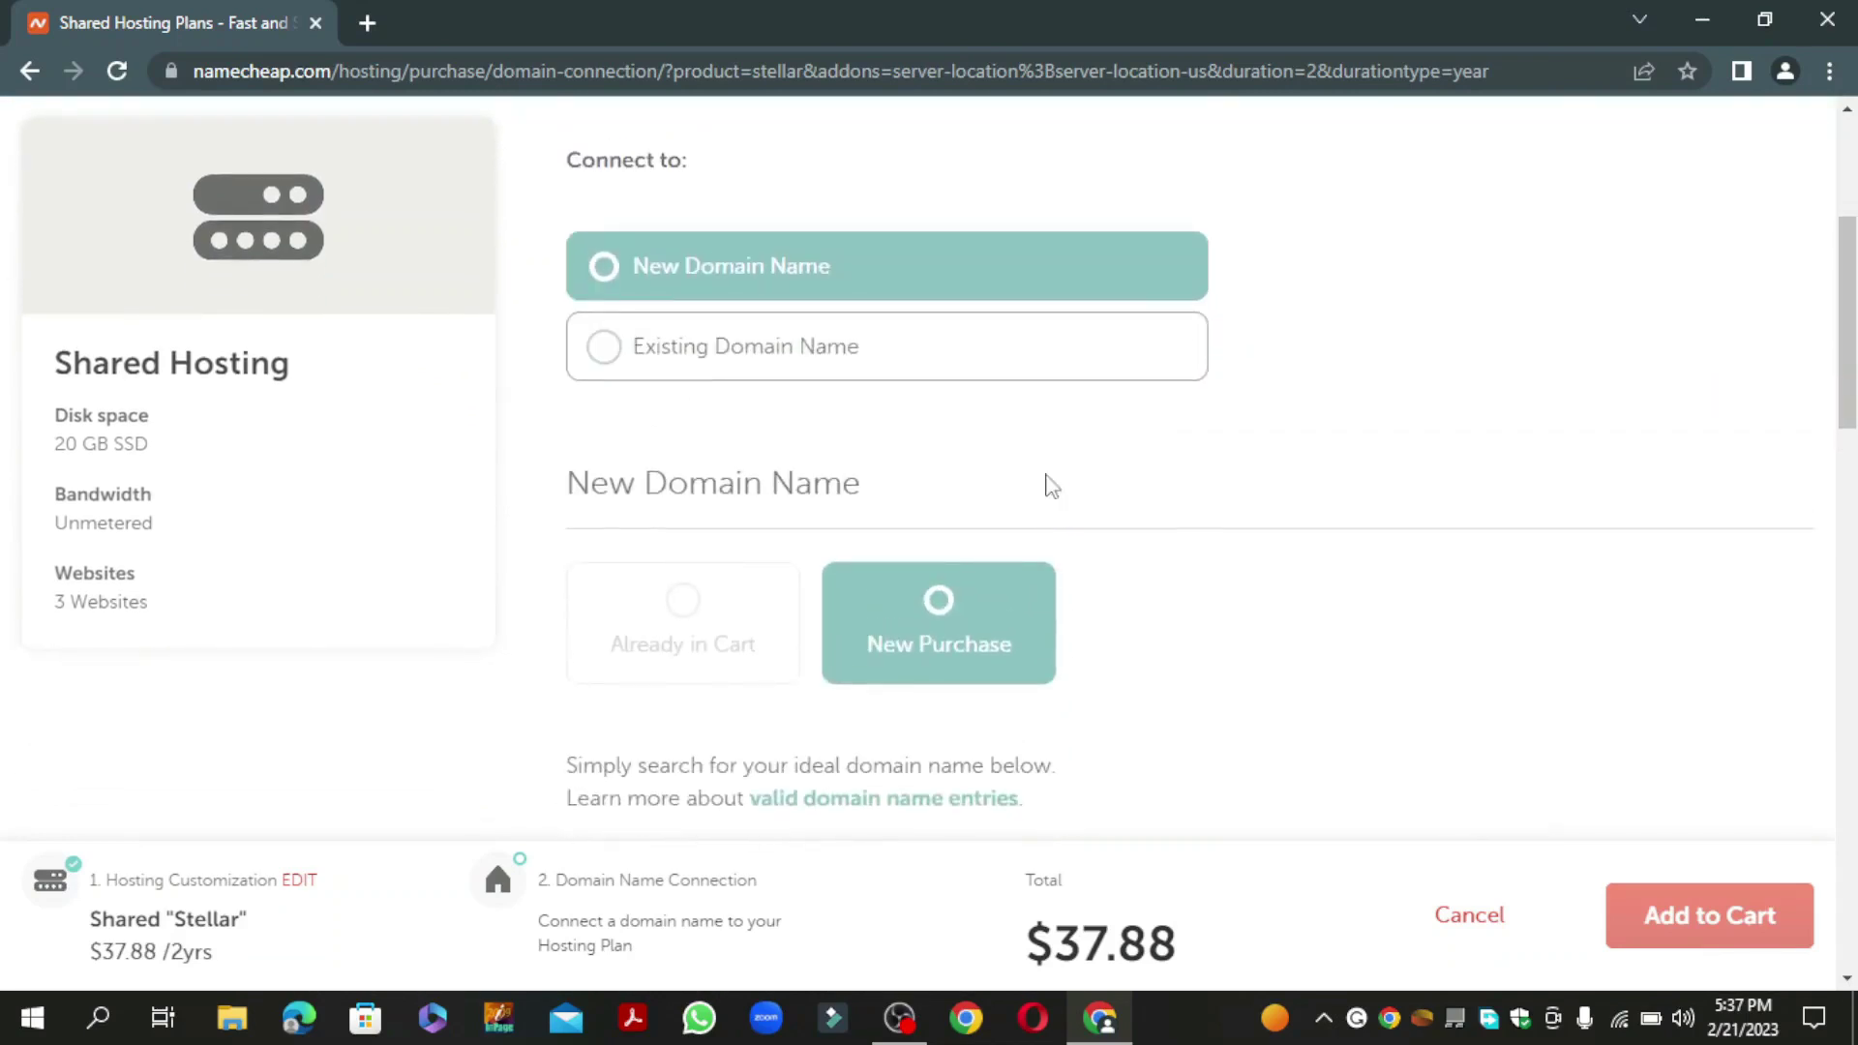
{"action": "scroll", "coordinate": [1052, 486], "scroll_direction": "down", "scroll_amount": 1}
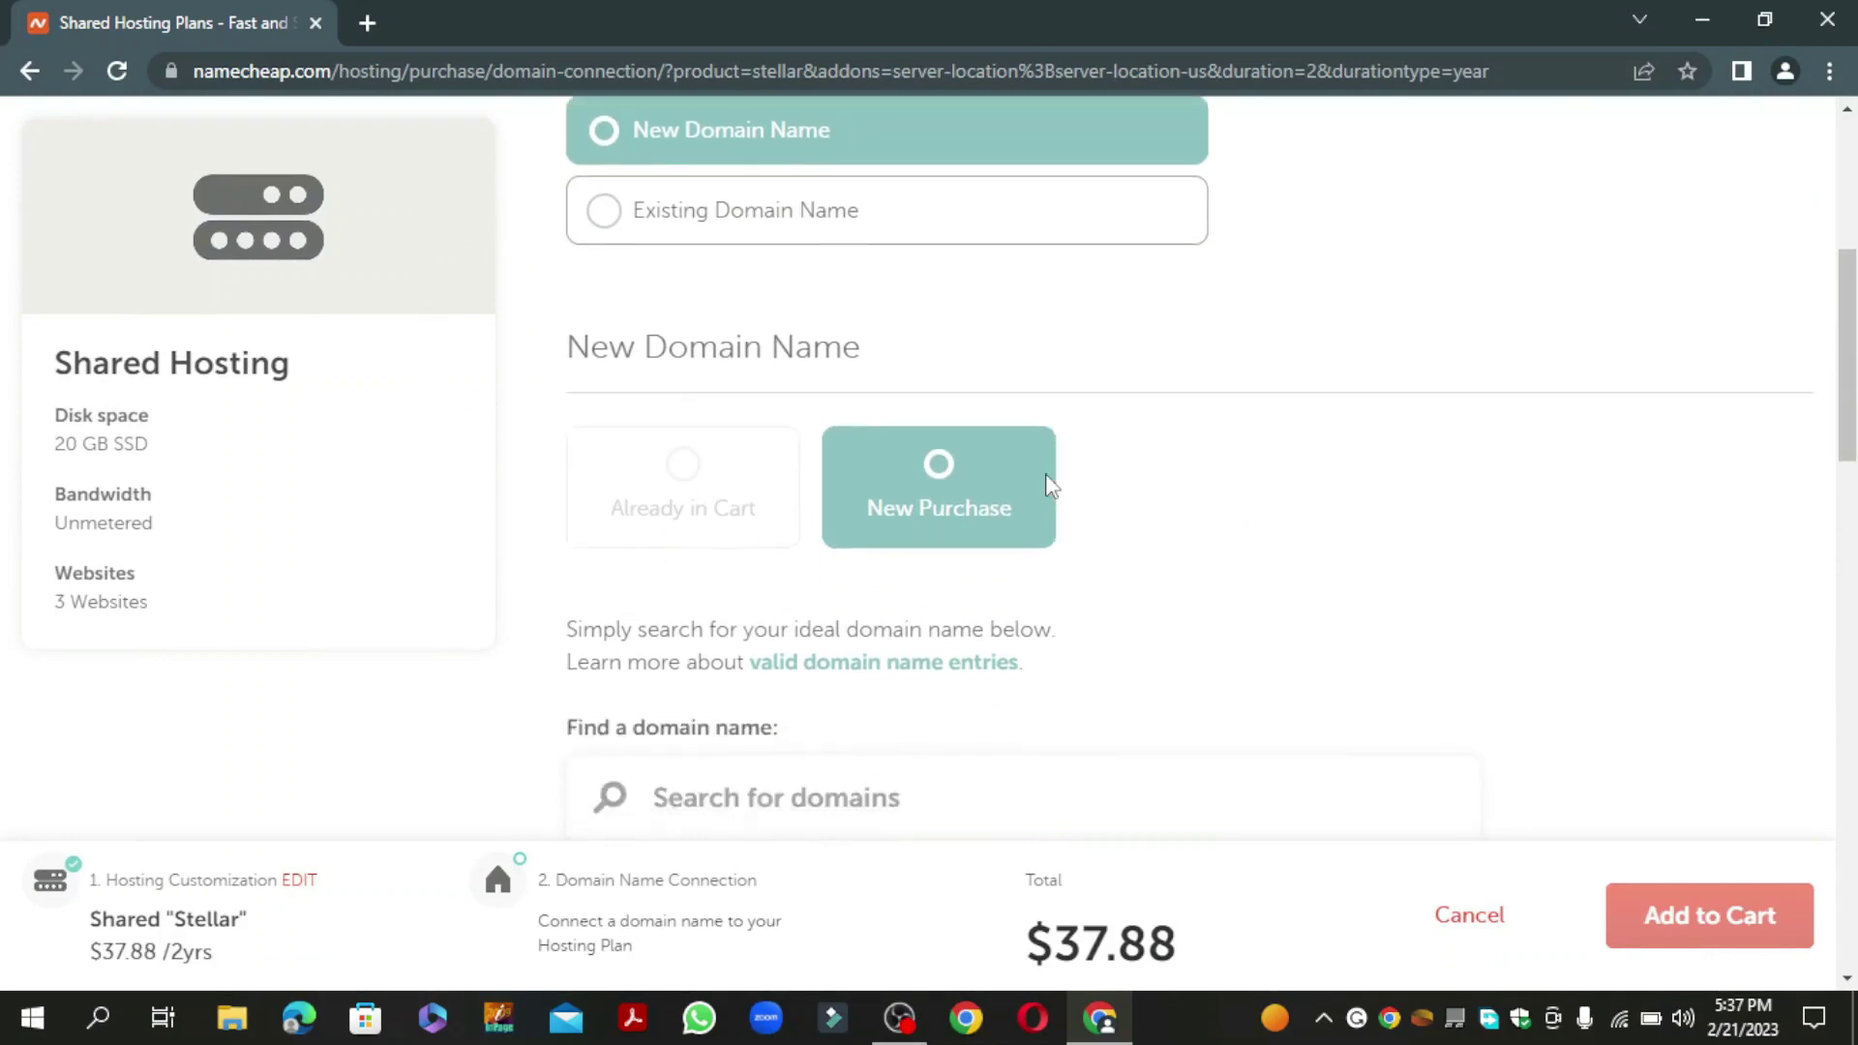
{"action": "scroll", "coordinate": [1199, 476], "scroll_direction": "up", "scroll_amount": 2}
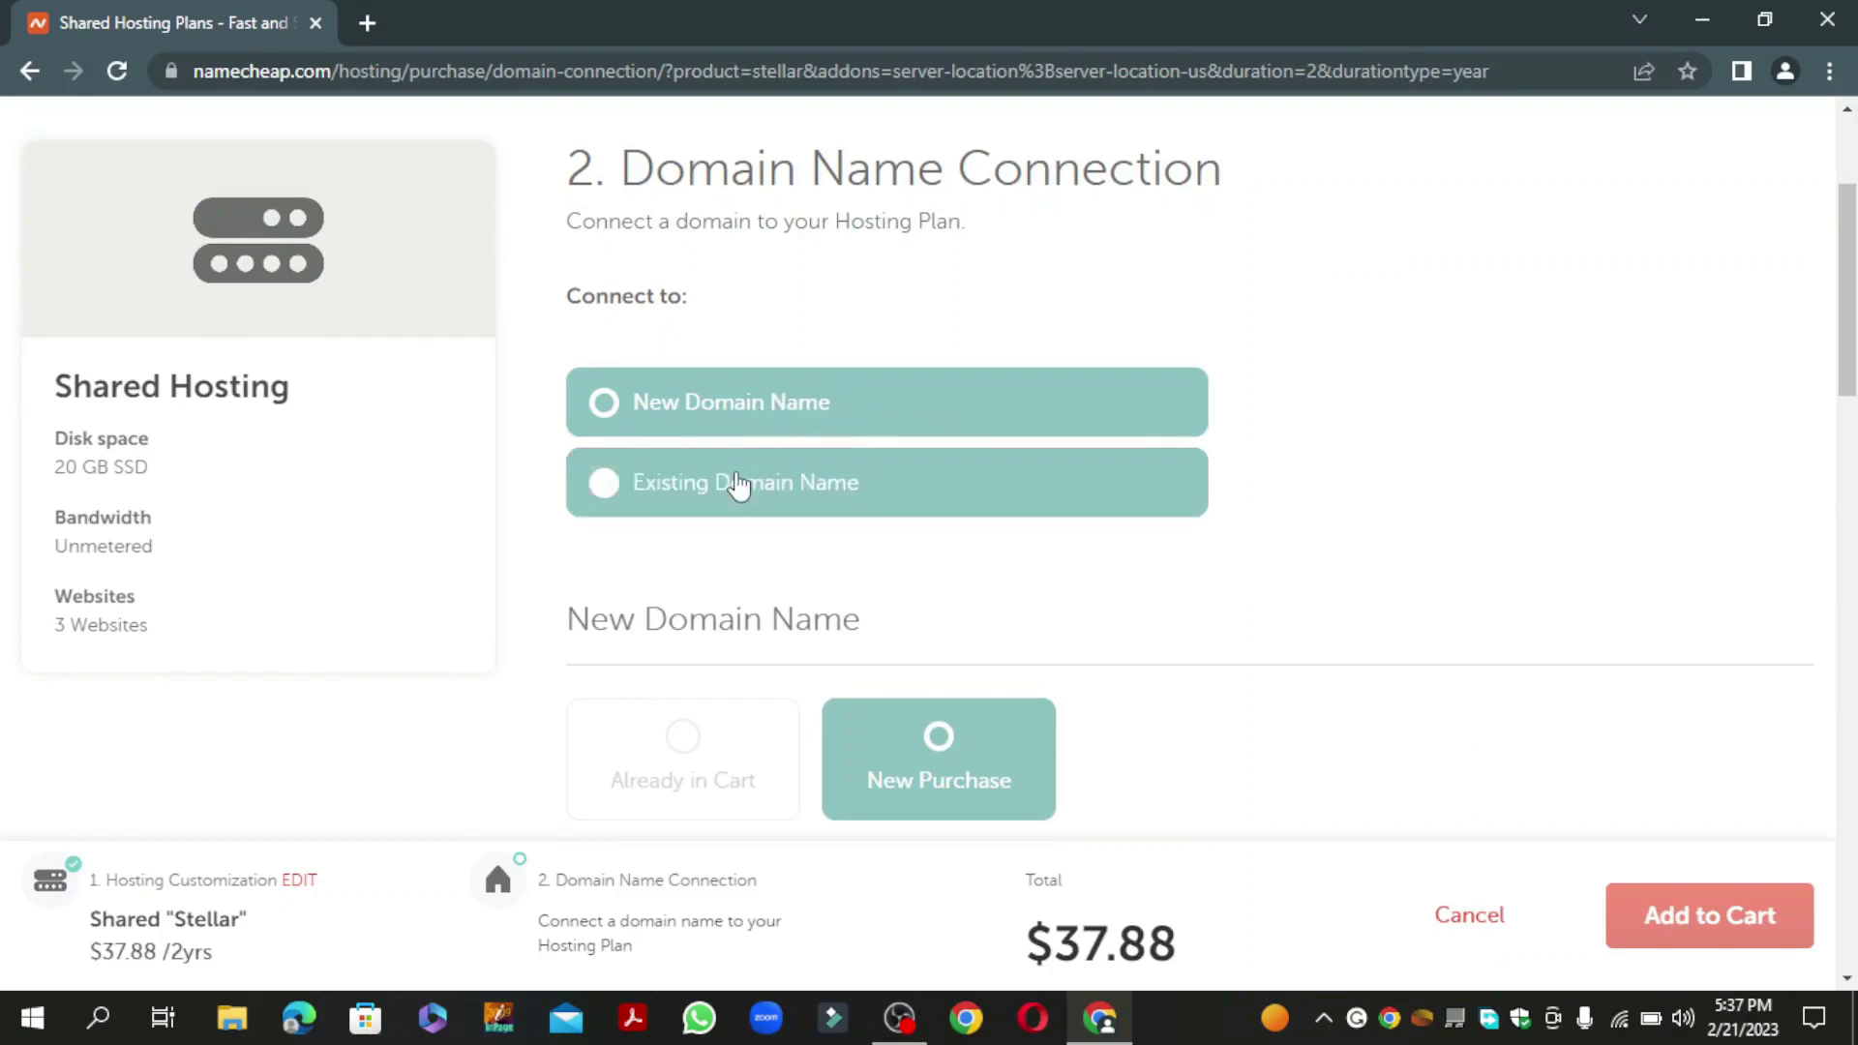
Connect the existing Namecheap domain linkobuild.com to the Stellar hosting plan.
{"action": "left_click", "coordinate": [752, 484]}
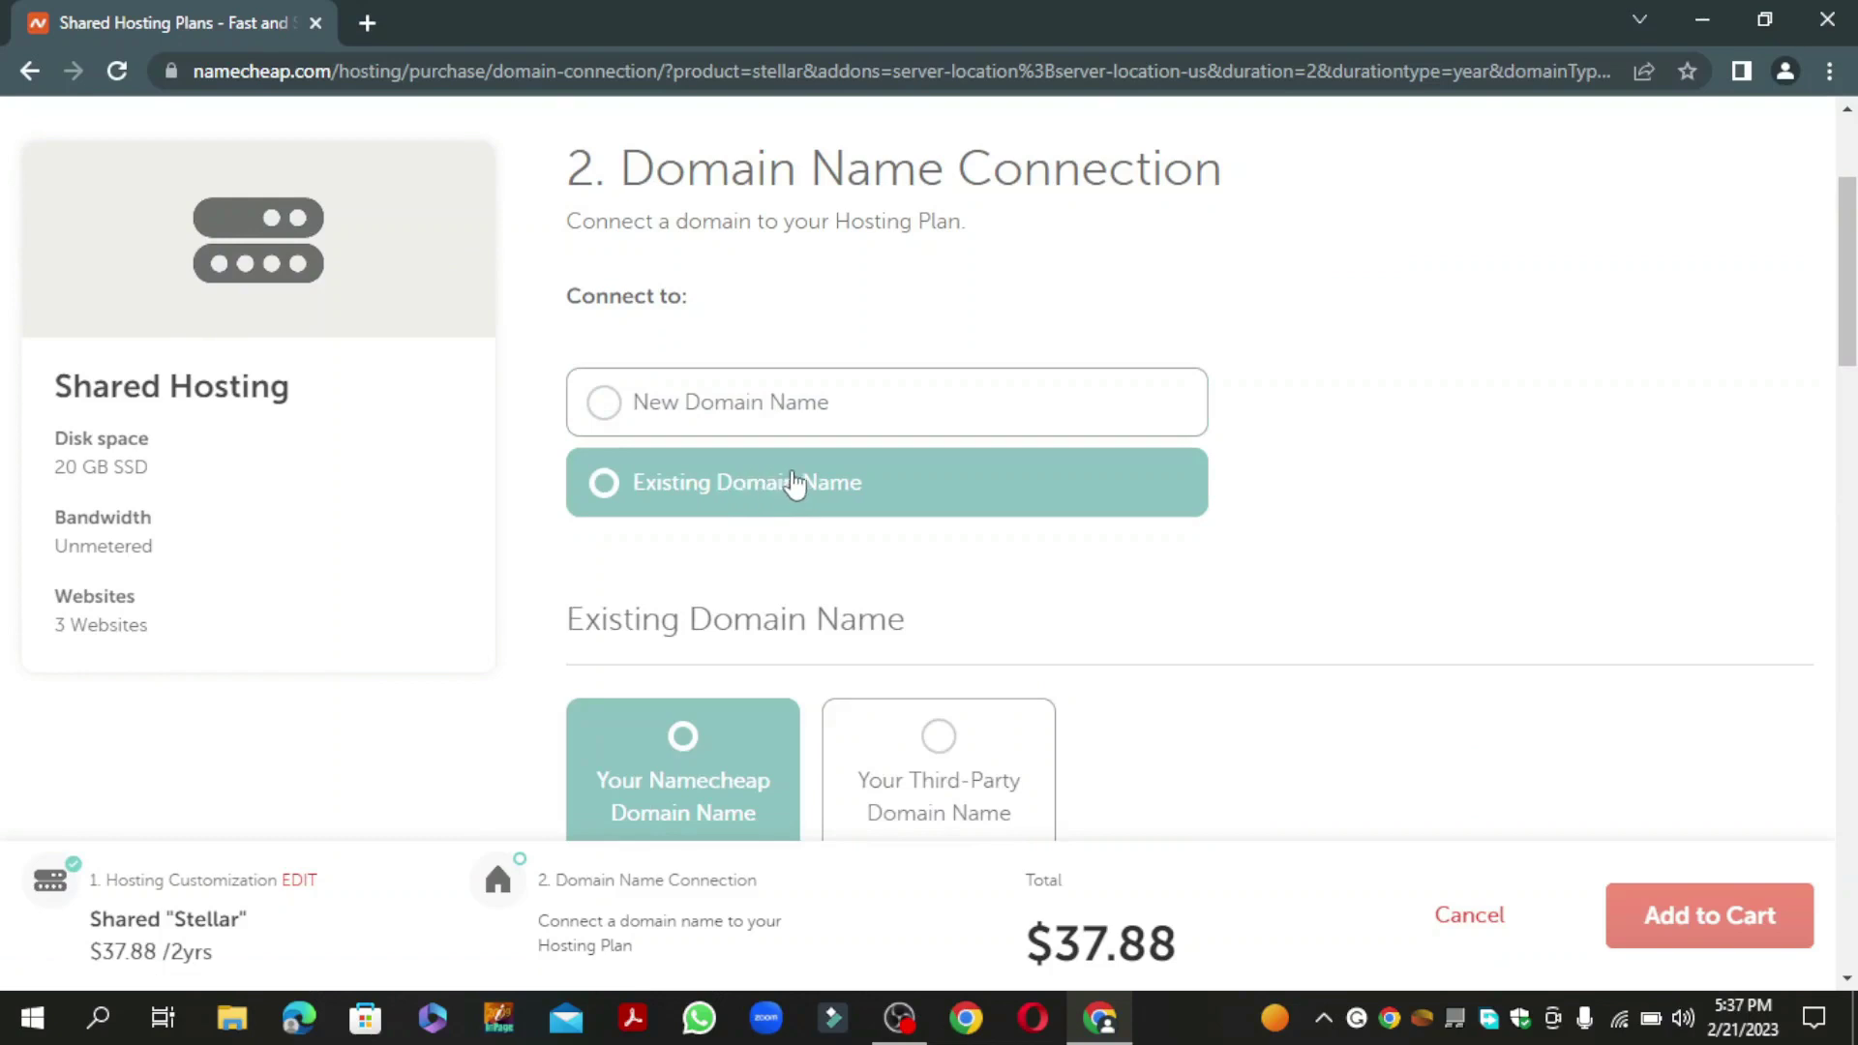
{"action": "scroll", "coordinate": [1161, 488], "scroll_direction": "down", "scroll_amount": 7}
{"action": "left_click", "coordinate": [691, 622]}
{"action": "scroll", "coordinate": [1064, 668], "scroll_direction": "down", "scroll_amount": 1}
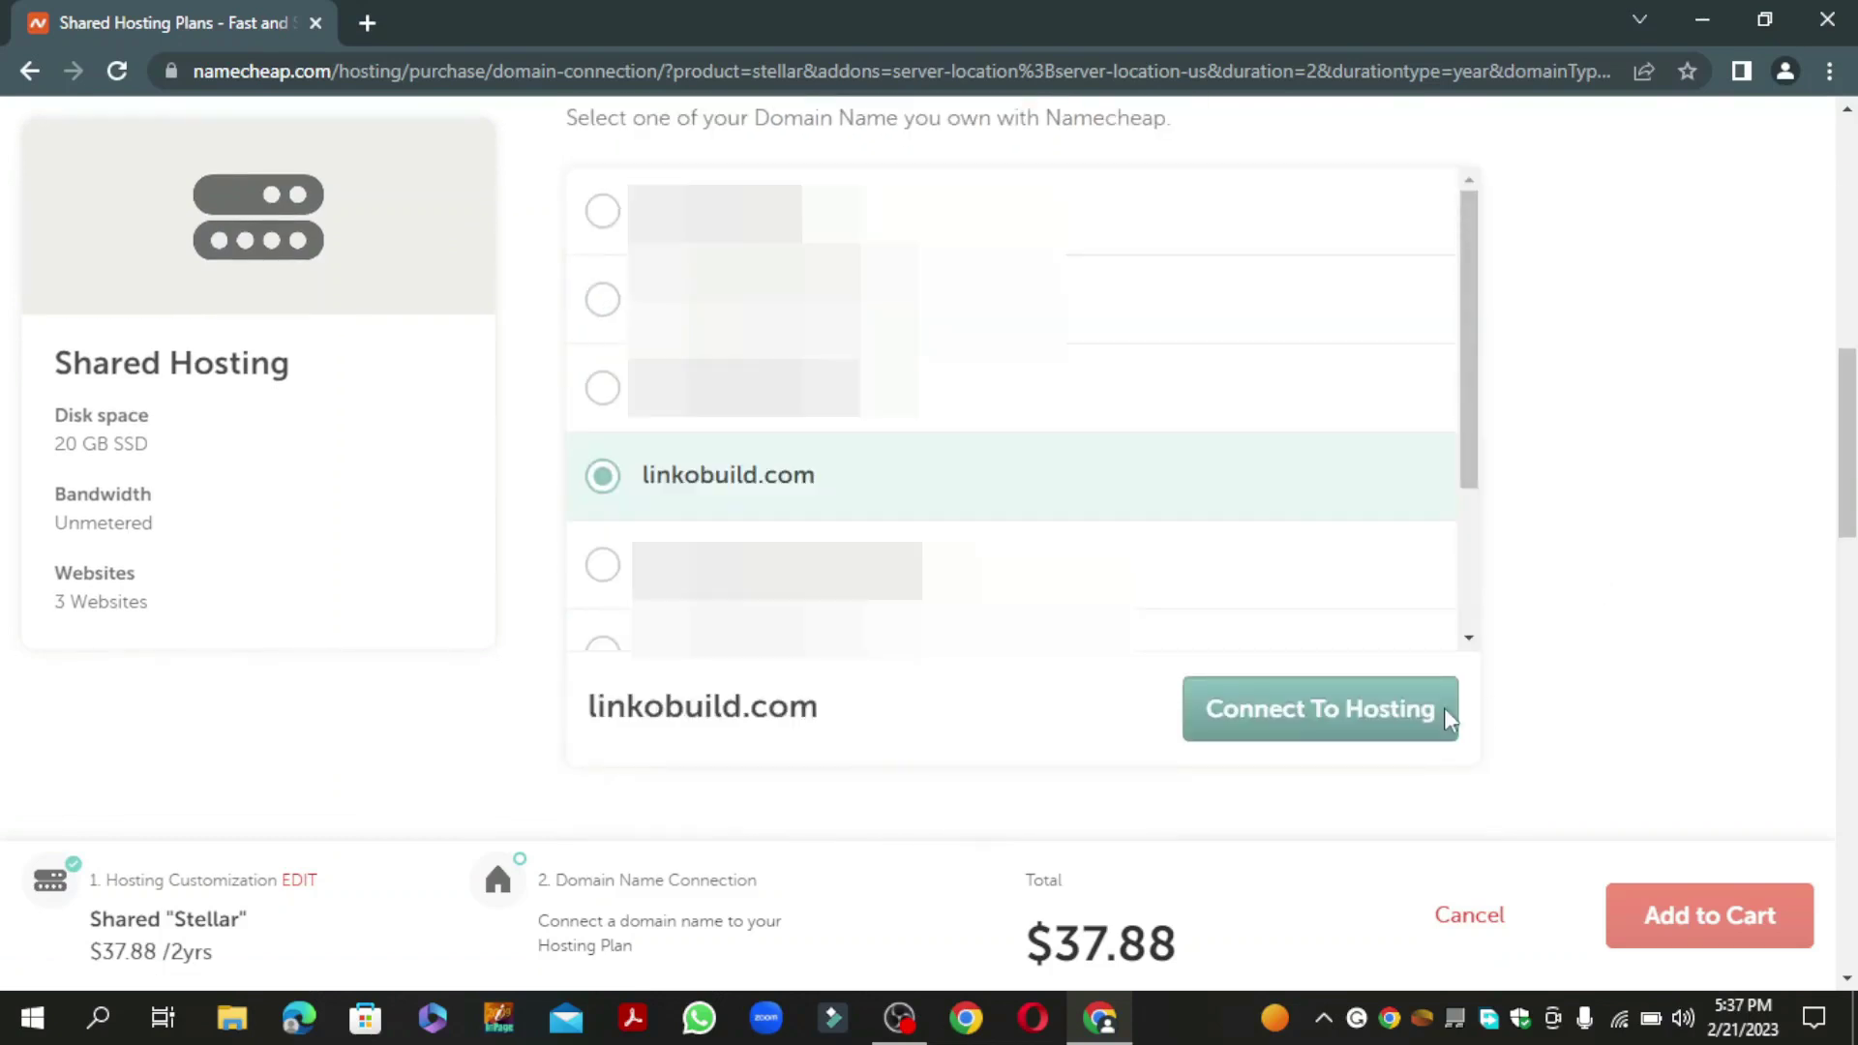
{"action": "left_click", "coordinate": [1312, 709]}
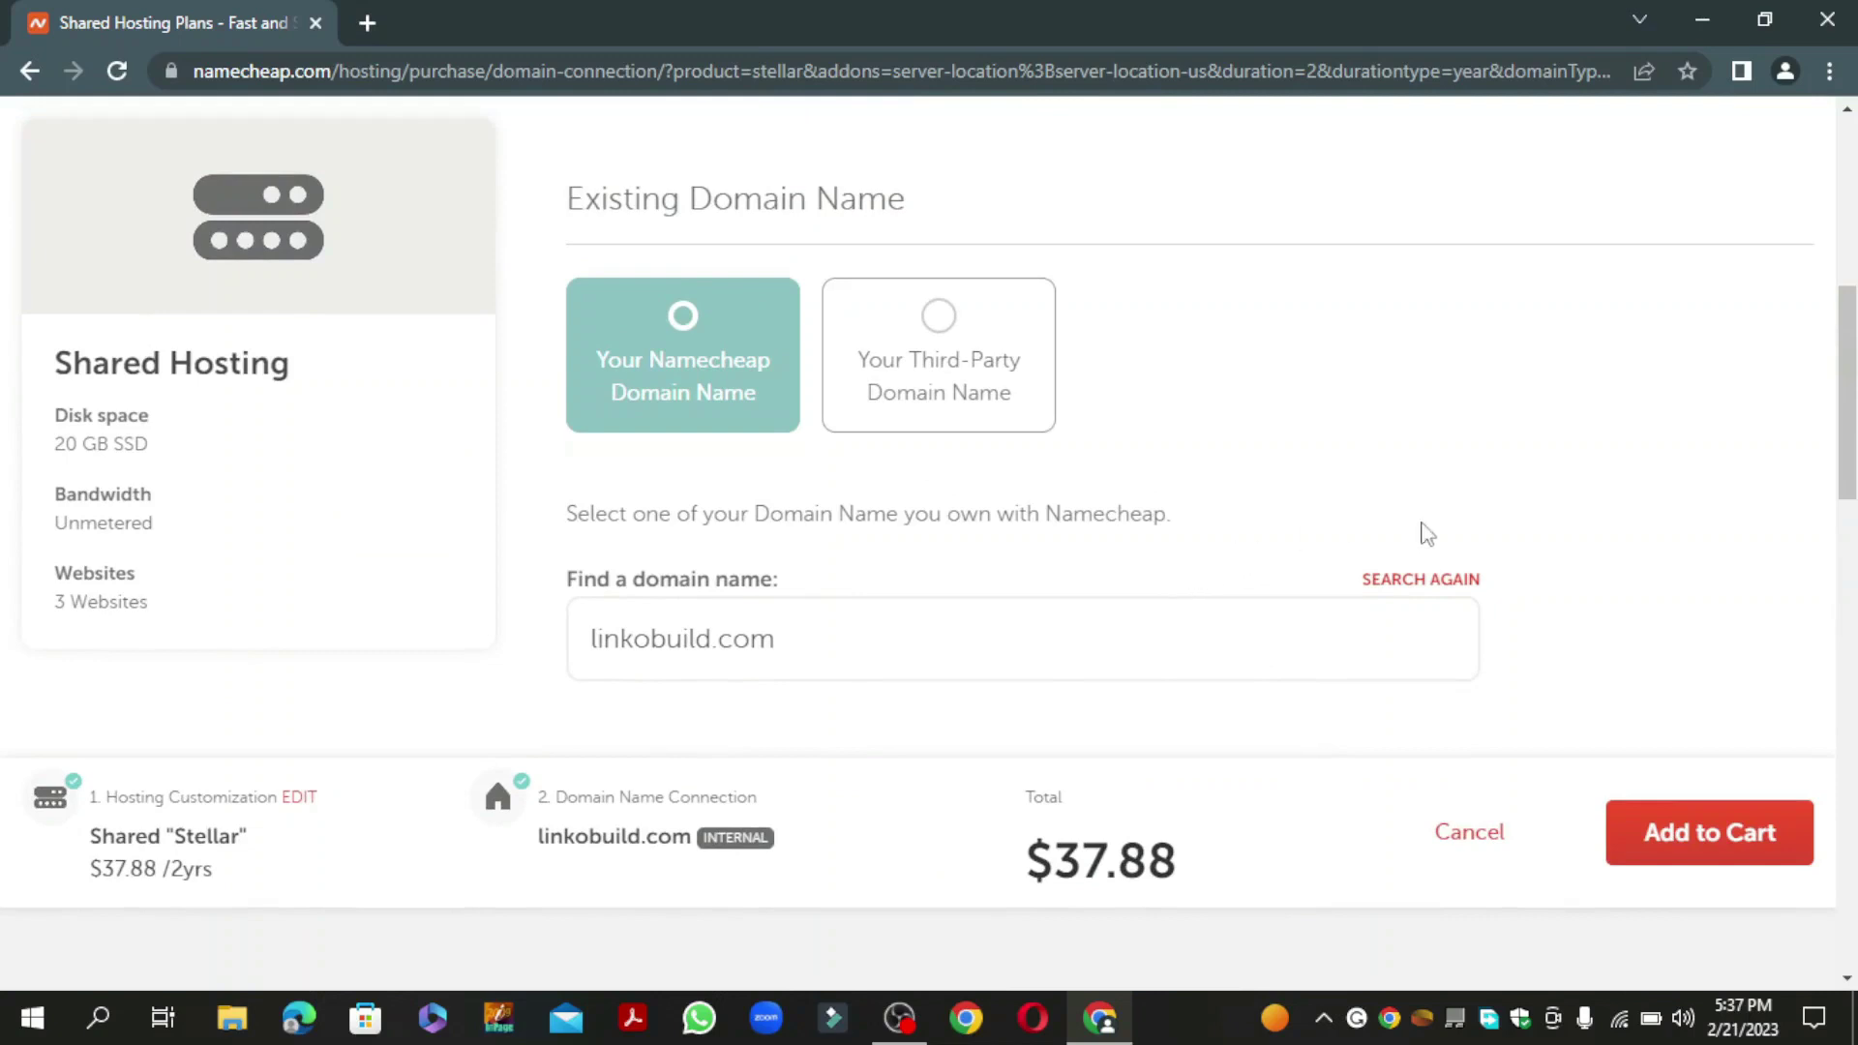
Add the Stellar plan for linkobuild.com to the cart and confirm the $37.88 order.
{"action": "left_click", "coordinate": [1711, 848]}
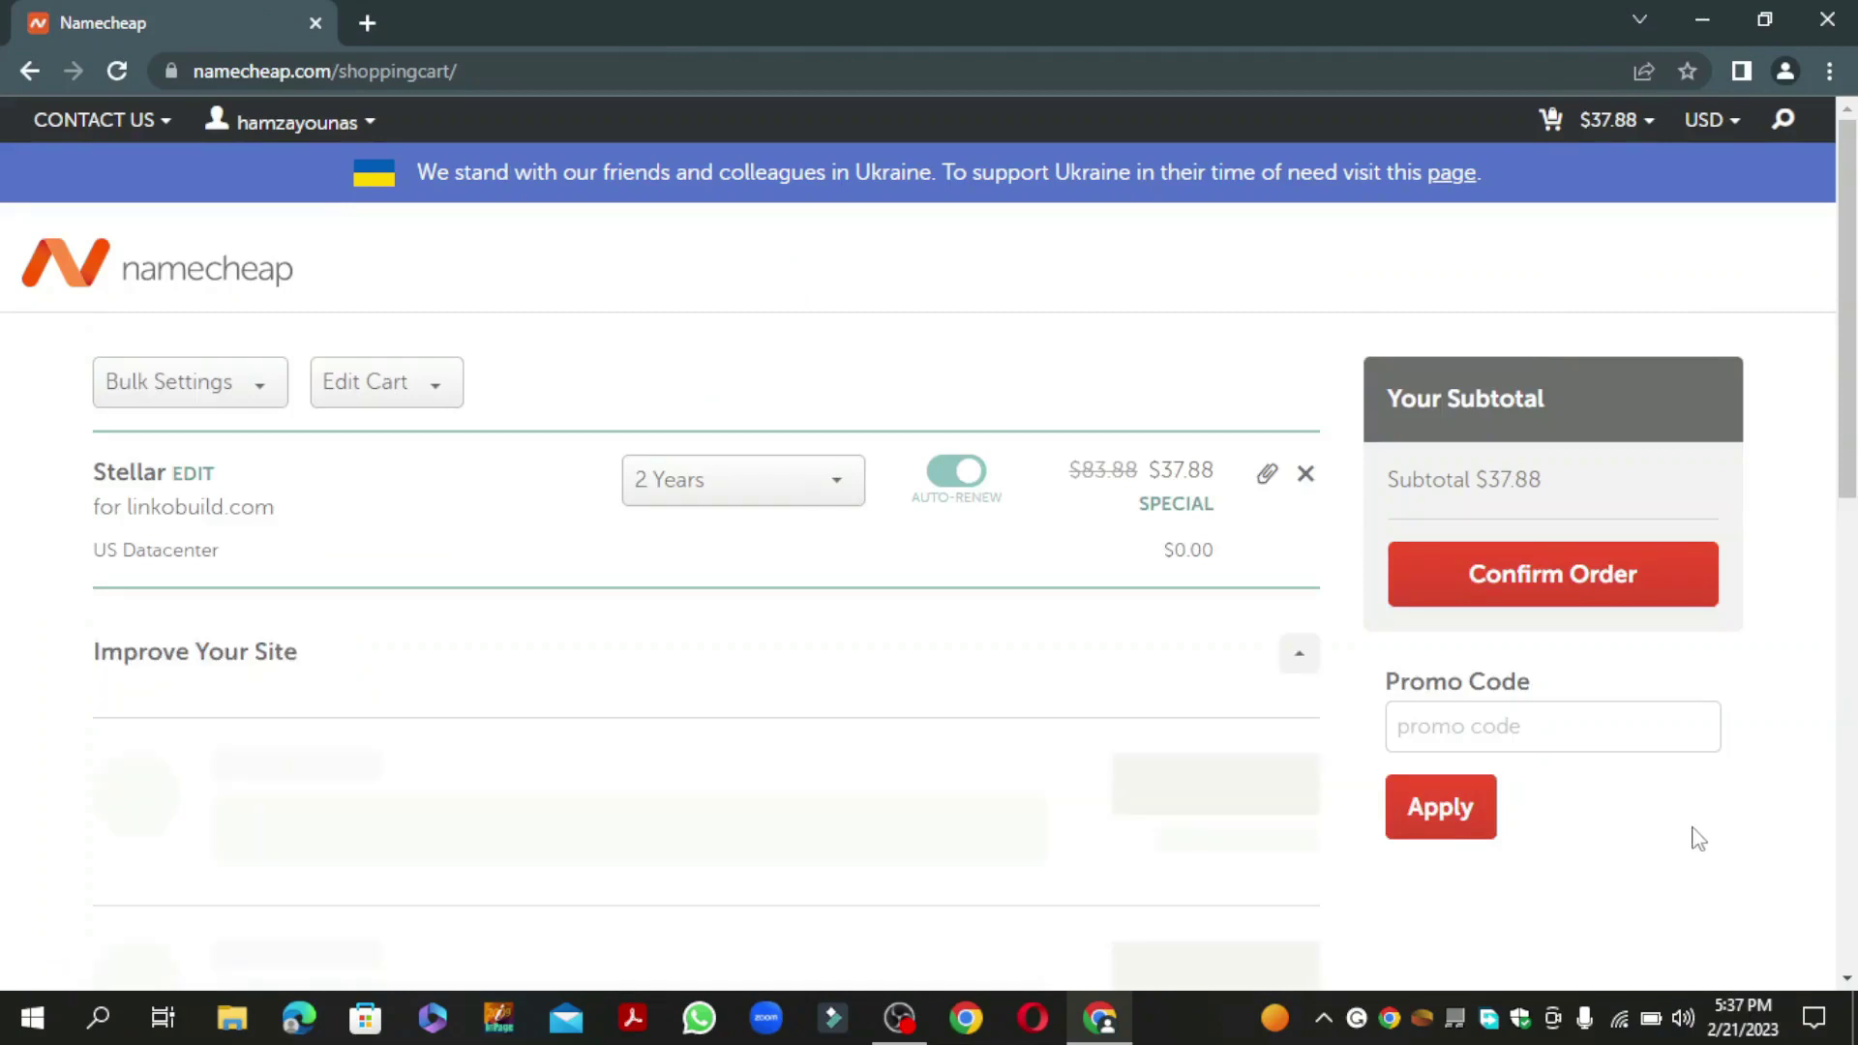
{"action": "scroll", "coordinate": [1171, 635], "scroll_direction": "down", "scroll_amount": 9}
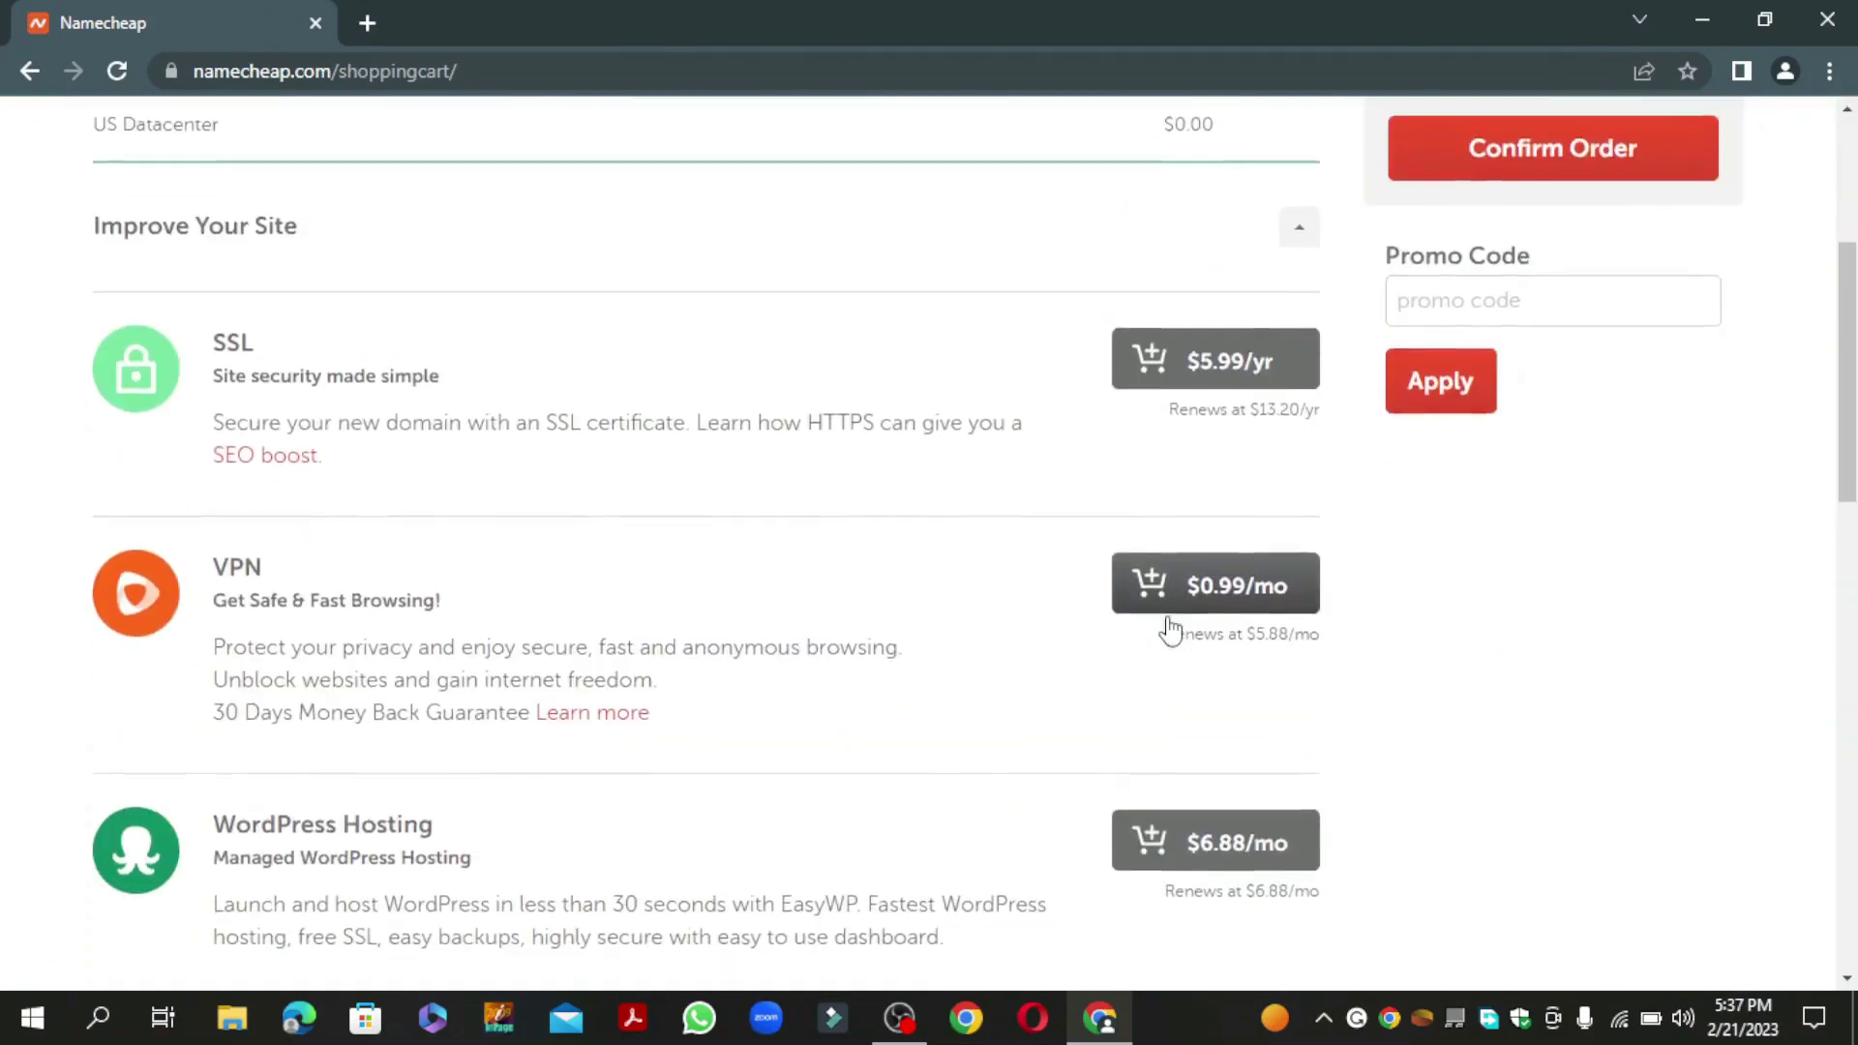
{"action": "scroll", "coordinate": [1171, 631], "scroll_direction": "down", "scroll_amount": 8}
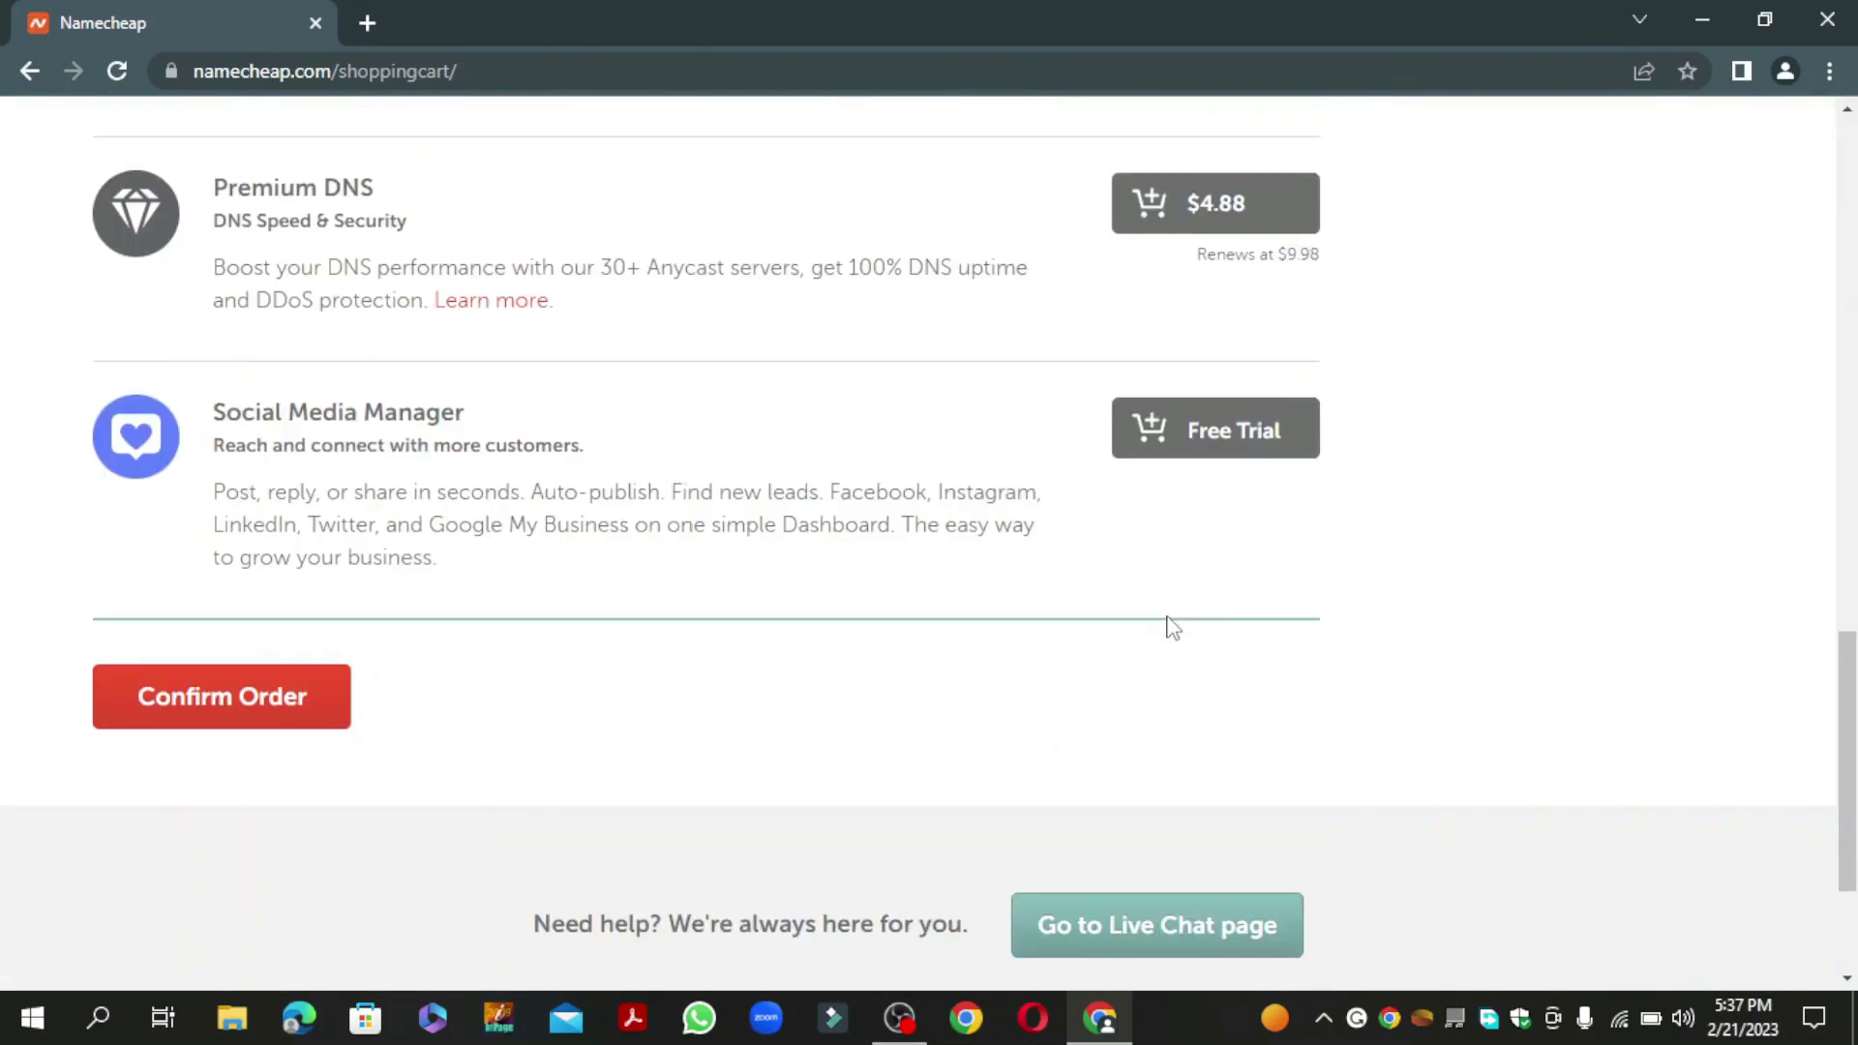
{"action": "left_click", "coordinate": [272, 693]}
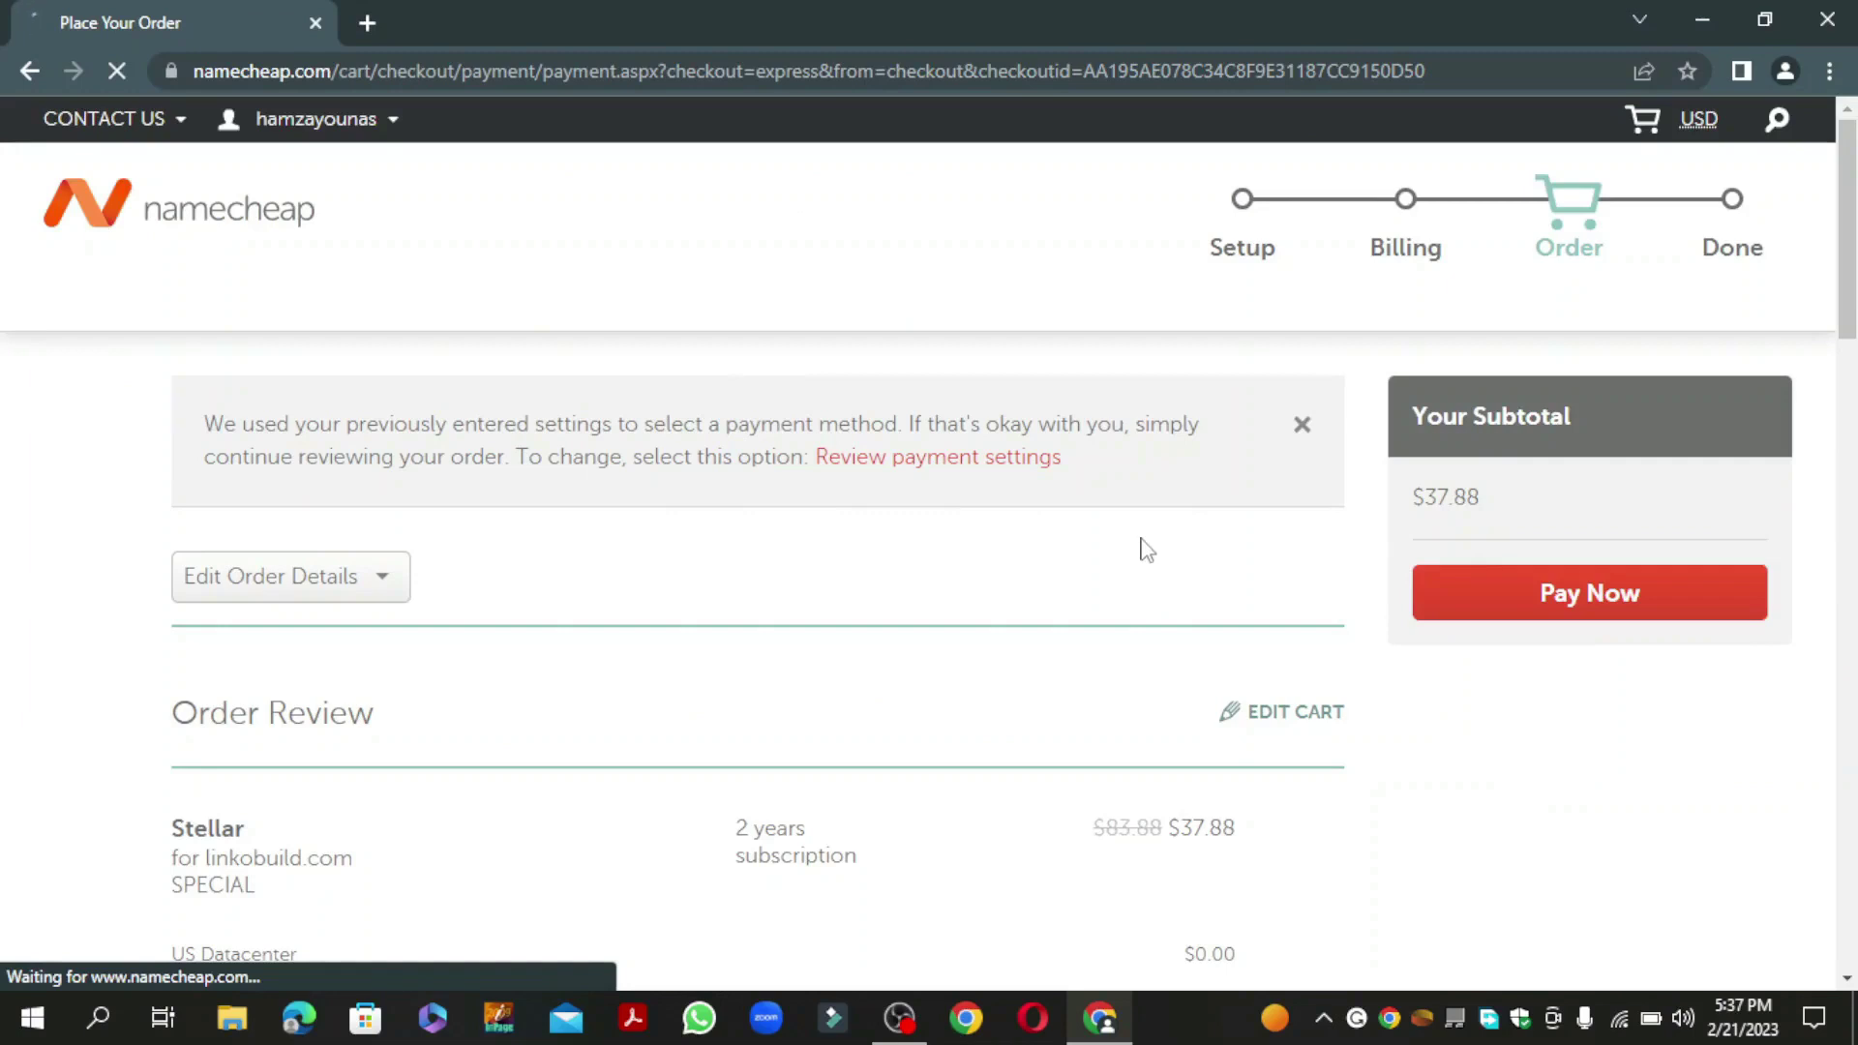
Switch payment to a new card, entering the cardholder's name and pasting the card number.
{"action": "scroll", "coordinate": [1146, 548], "scroll_direction": "down", "scroll_amount": 6}
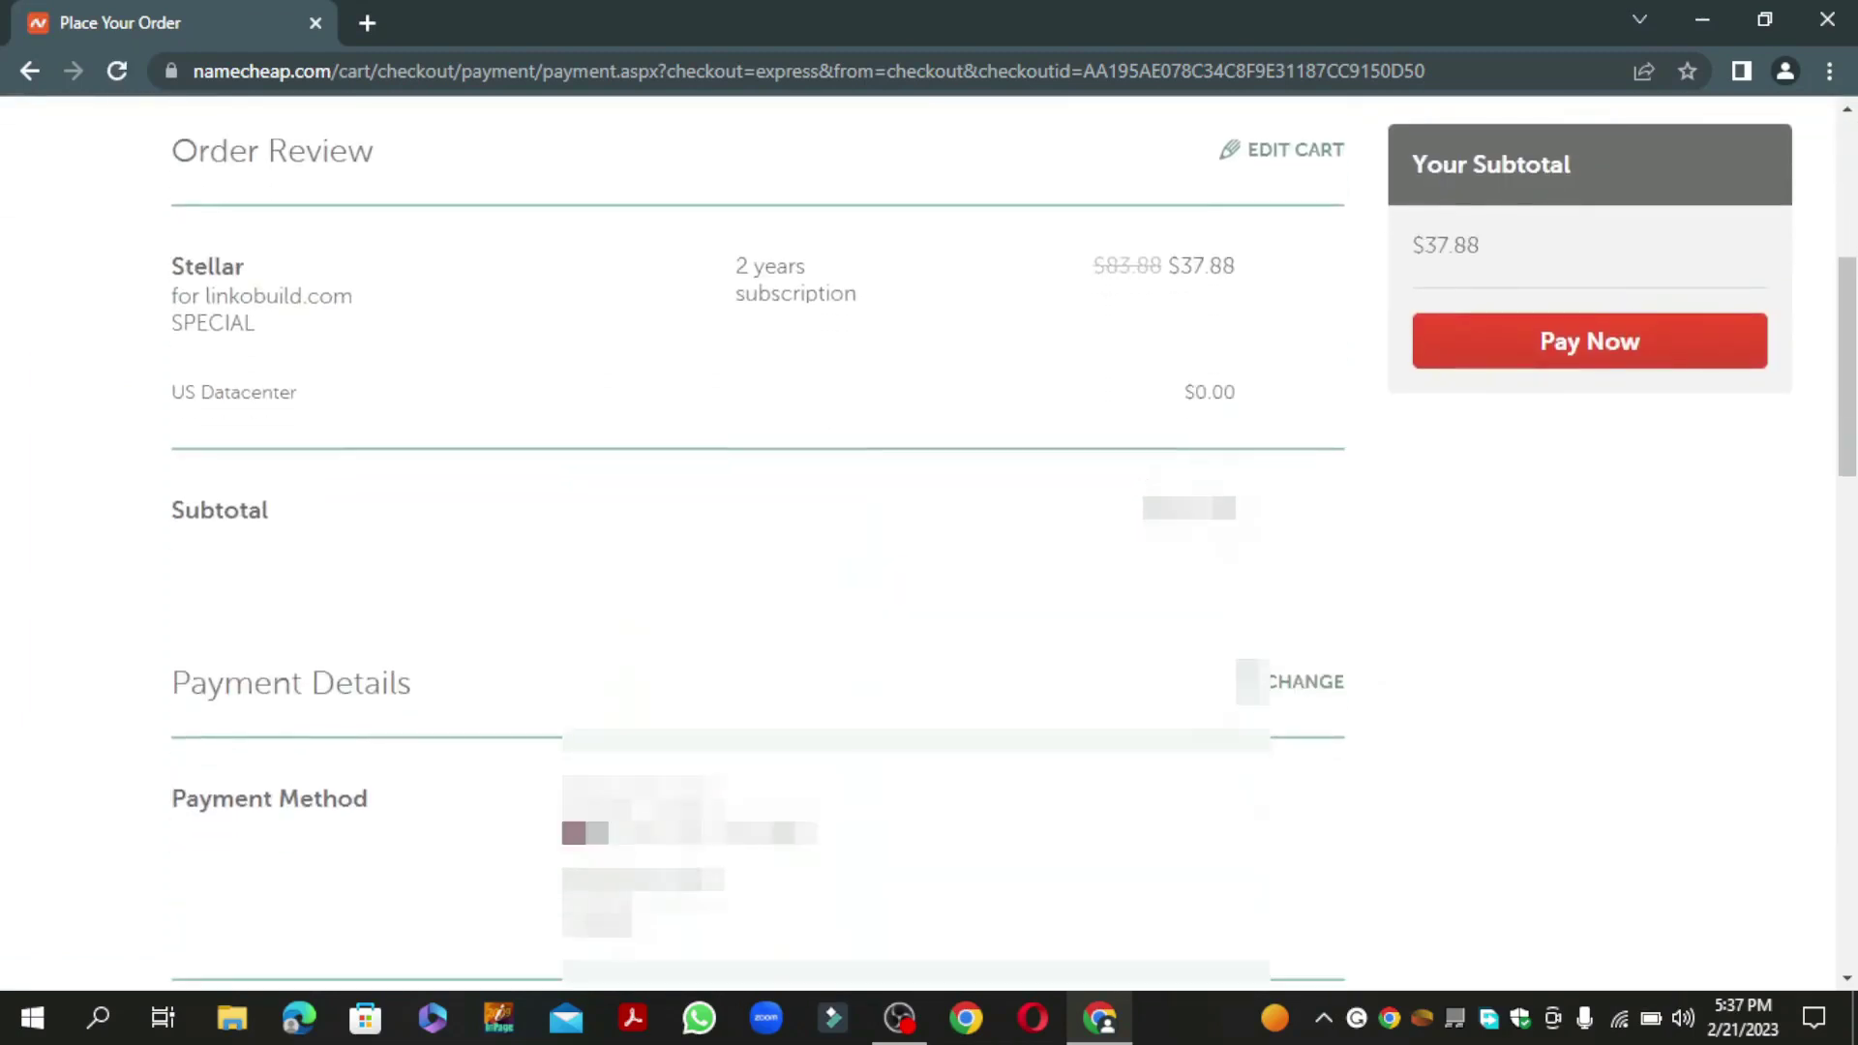
{"action": "scroll", "coordinate": [1154, 508], "scroll_direction": "down", "scroll_amount": 2}
{"action": "left_click", "coordinate": [1279, 429]}
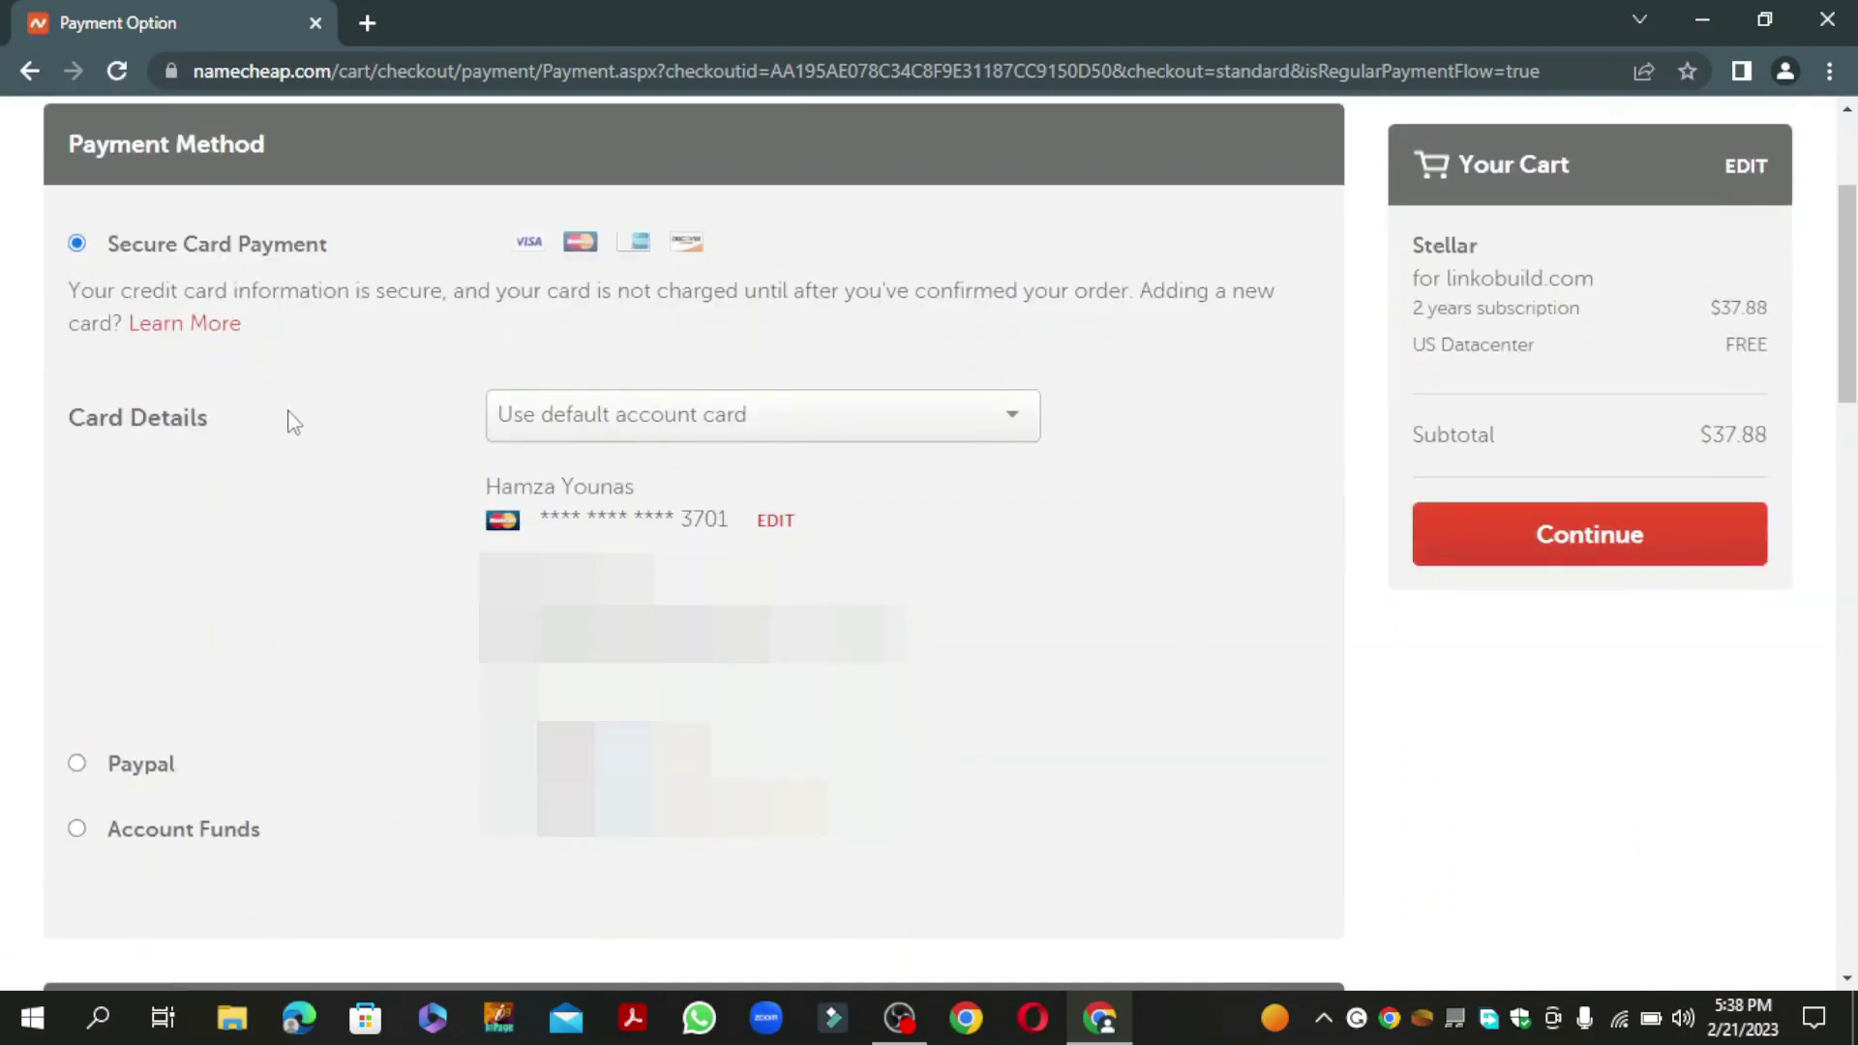
{"action": "left_click", "coordinate": [759, 418]}
{"action": "left_click", "coordinate": [503, 516]}
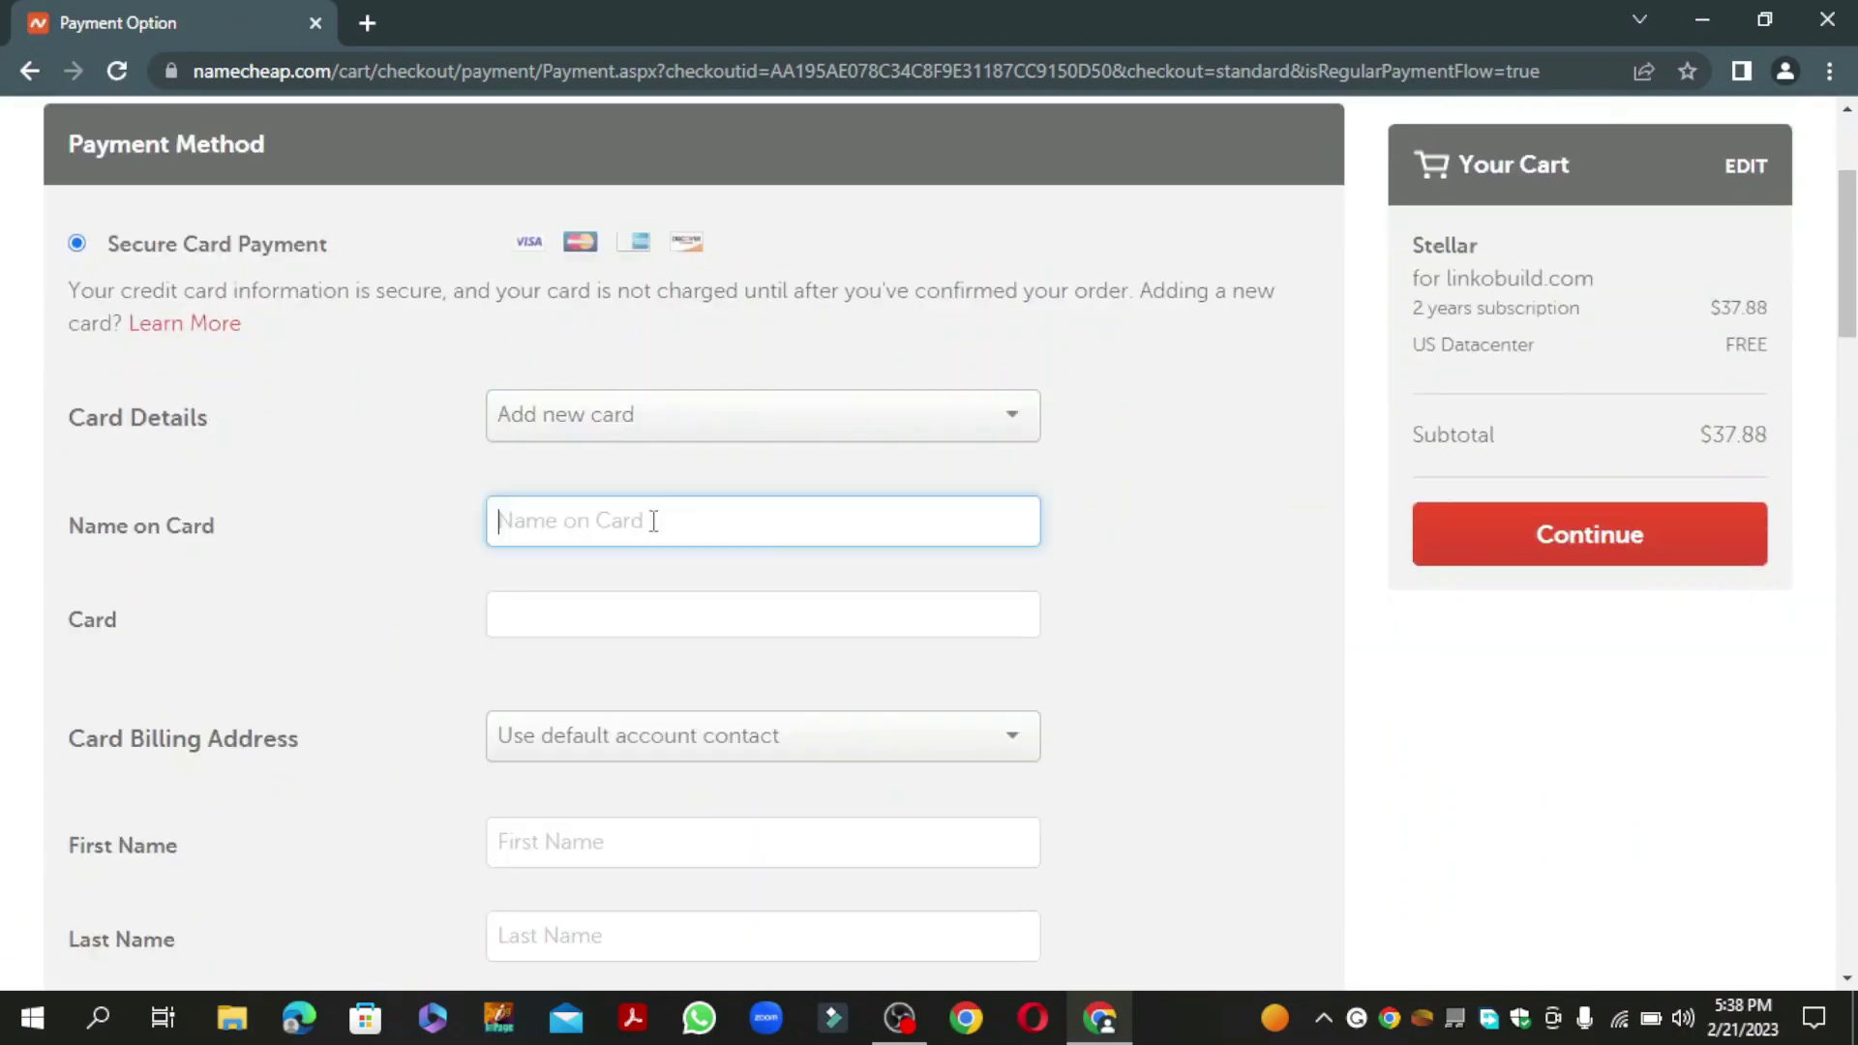
{"action": "key", "text": "Tab"}
{"action": "key", "text": "ctrl+v"}
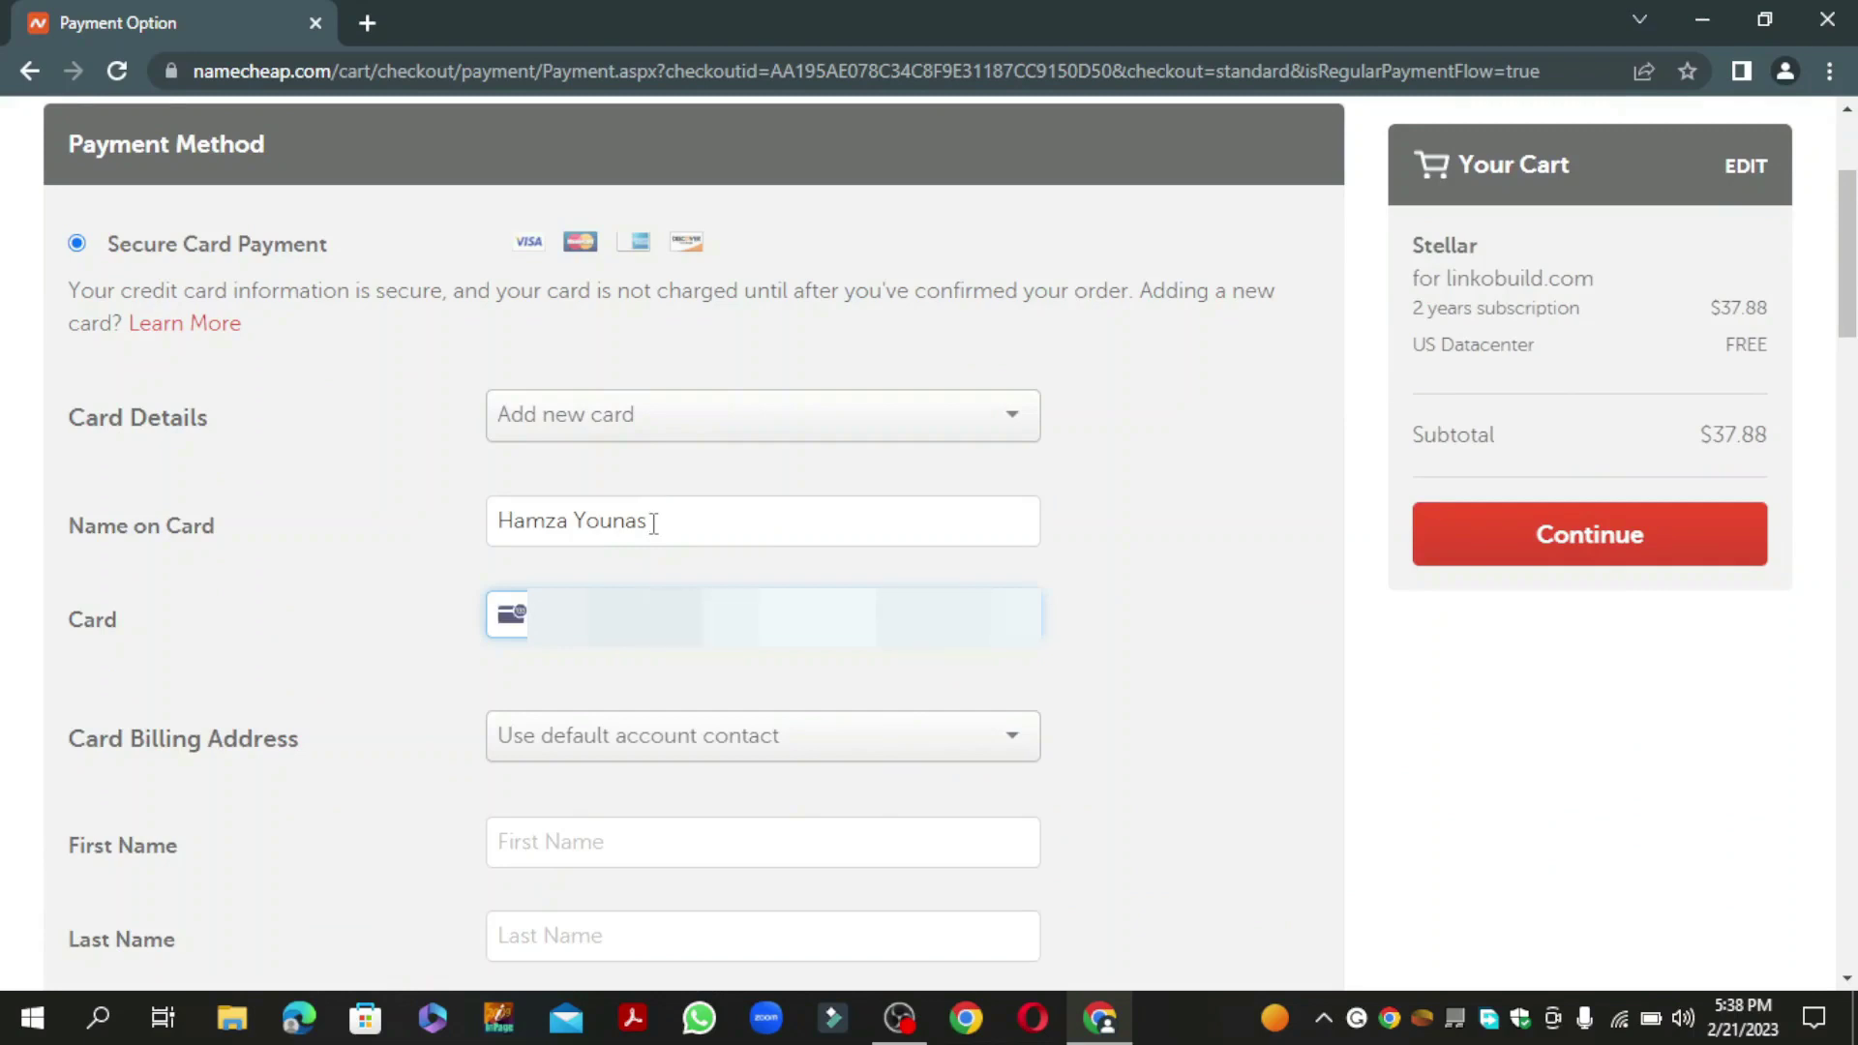
Fill in the billing contact's name, street address, city and state or province.
{"action": "left_click", "coordinate": [614, 825]}
{"action": "key", "text": "Tab"}
{"action": "key", "text": "Tab"}
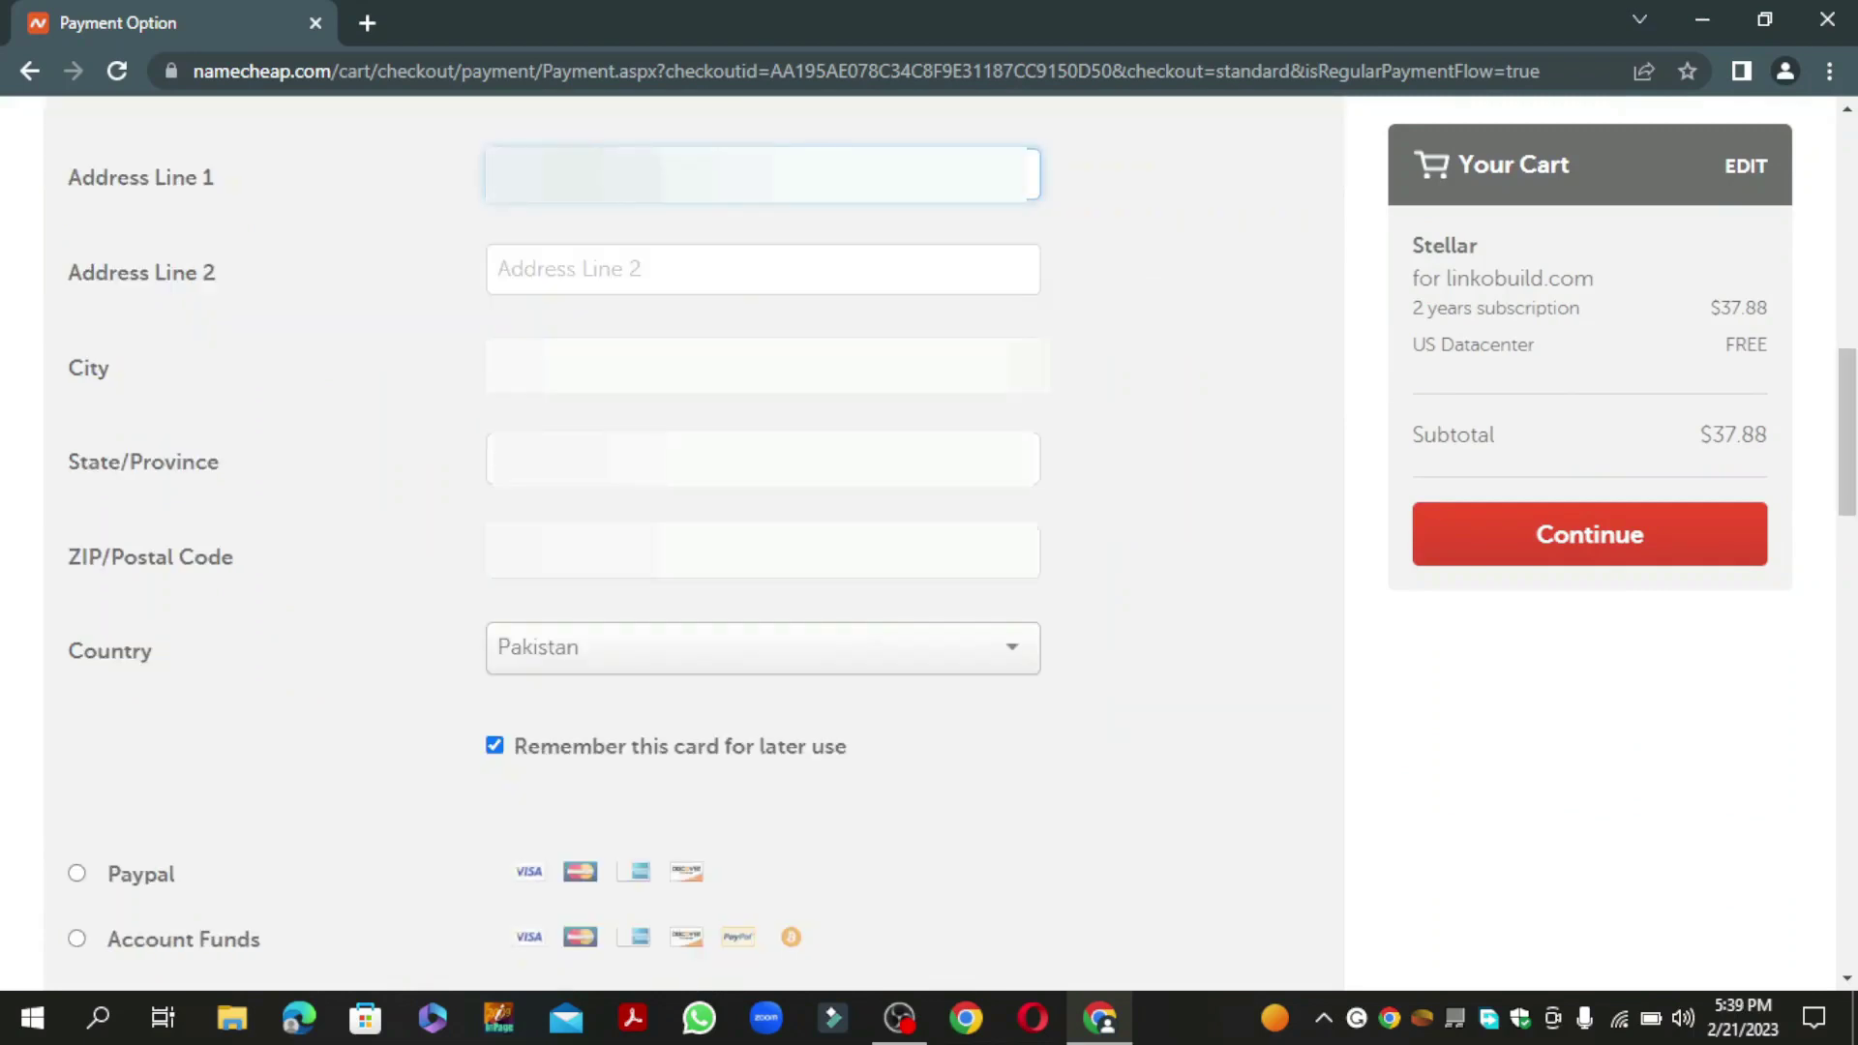
{"action": "left_click", "coordinate": [762, 366]}
{"action": "type", "text": "Lahore"}
{"action": "key", "text": "Tab"}
{"action": "type", "text": "Punjab"}
{"action": "key", "text": "Tab"}
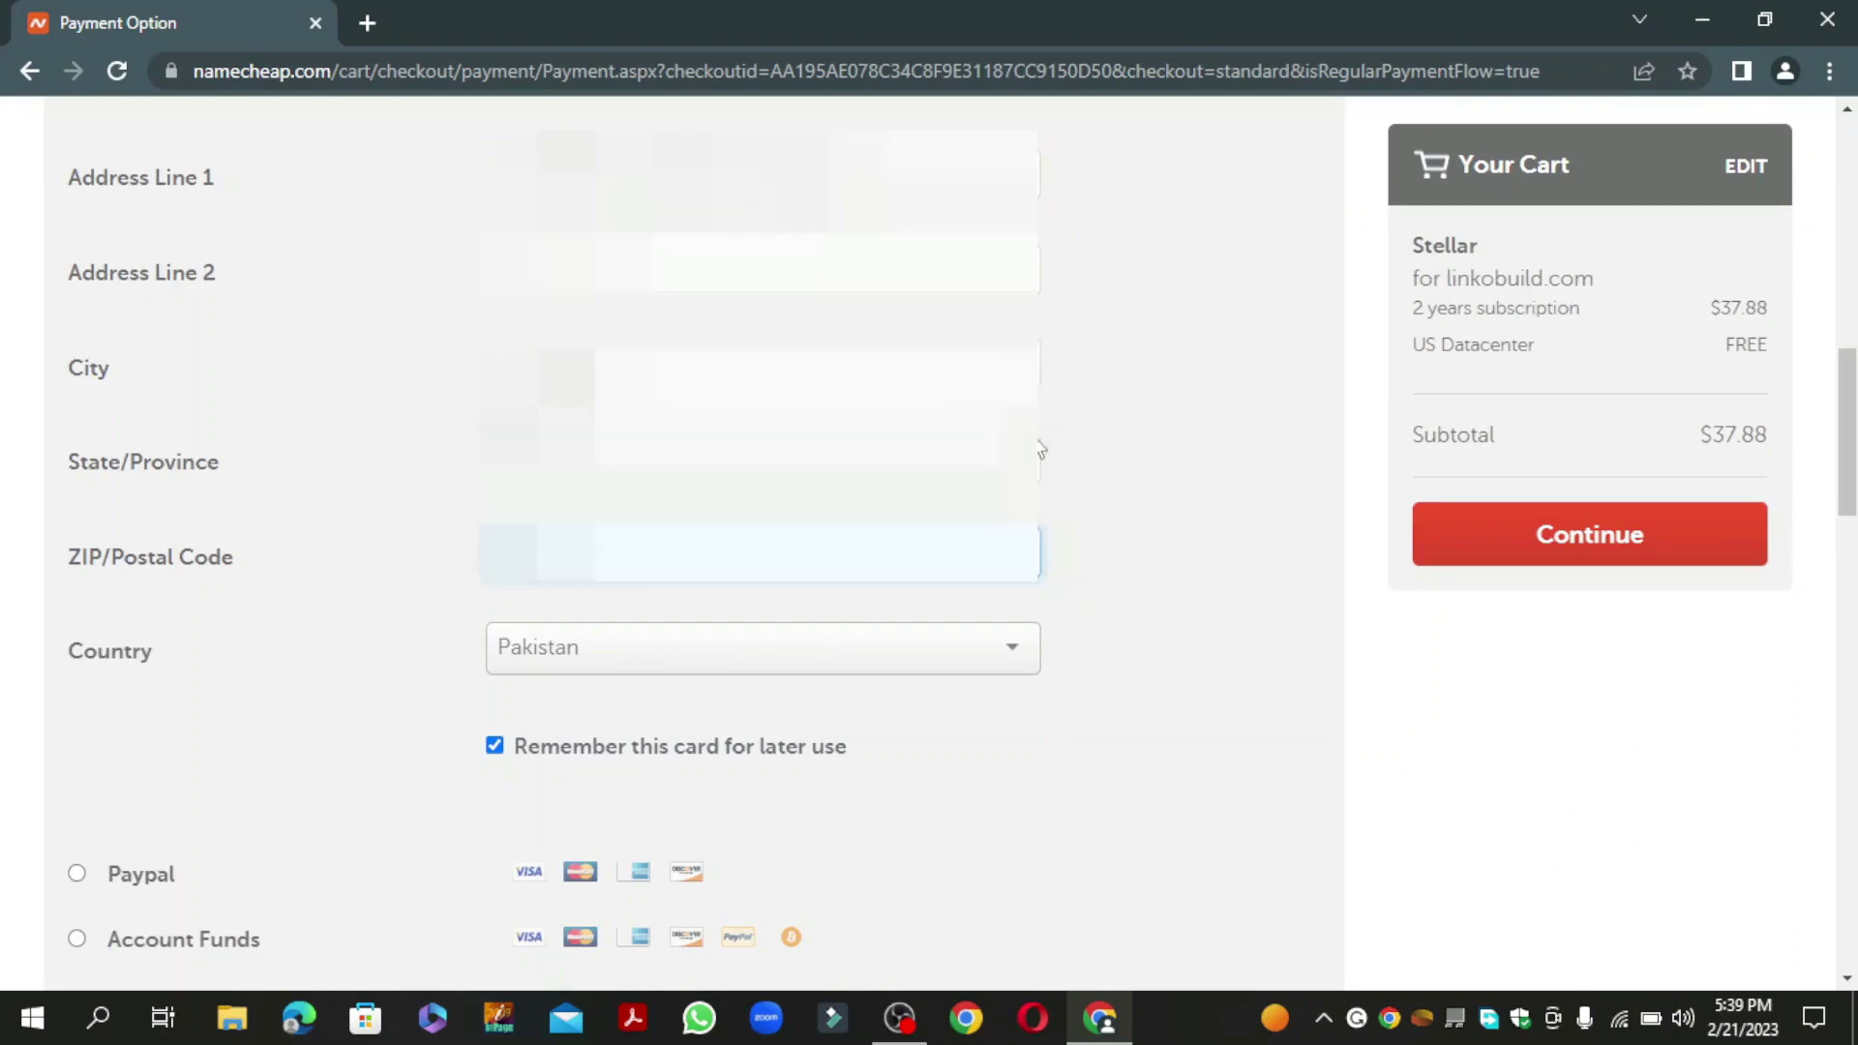
Save these payment details as the default configuration and continue.
{"action": "scroll", "coordinate": [1108, 505], "scroll_direction": "down", "scroll_amount": 15}
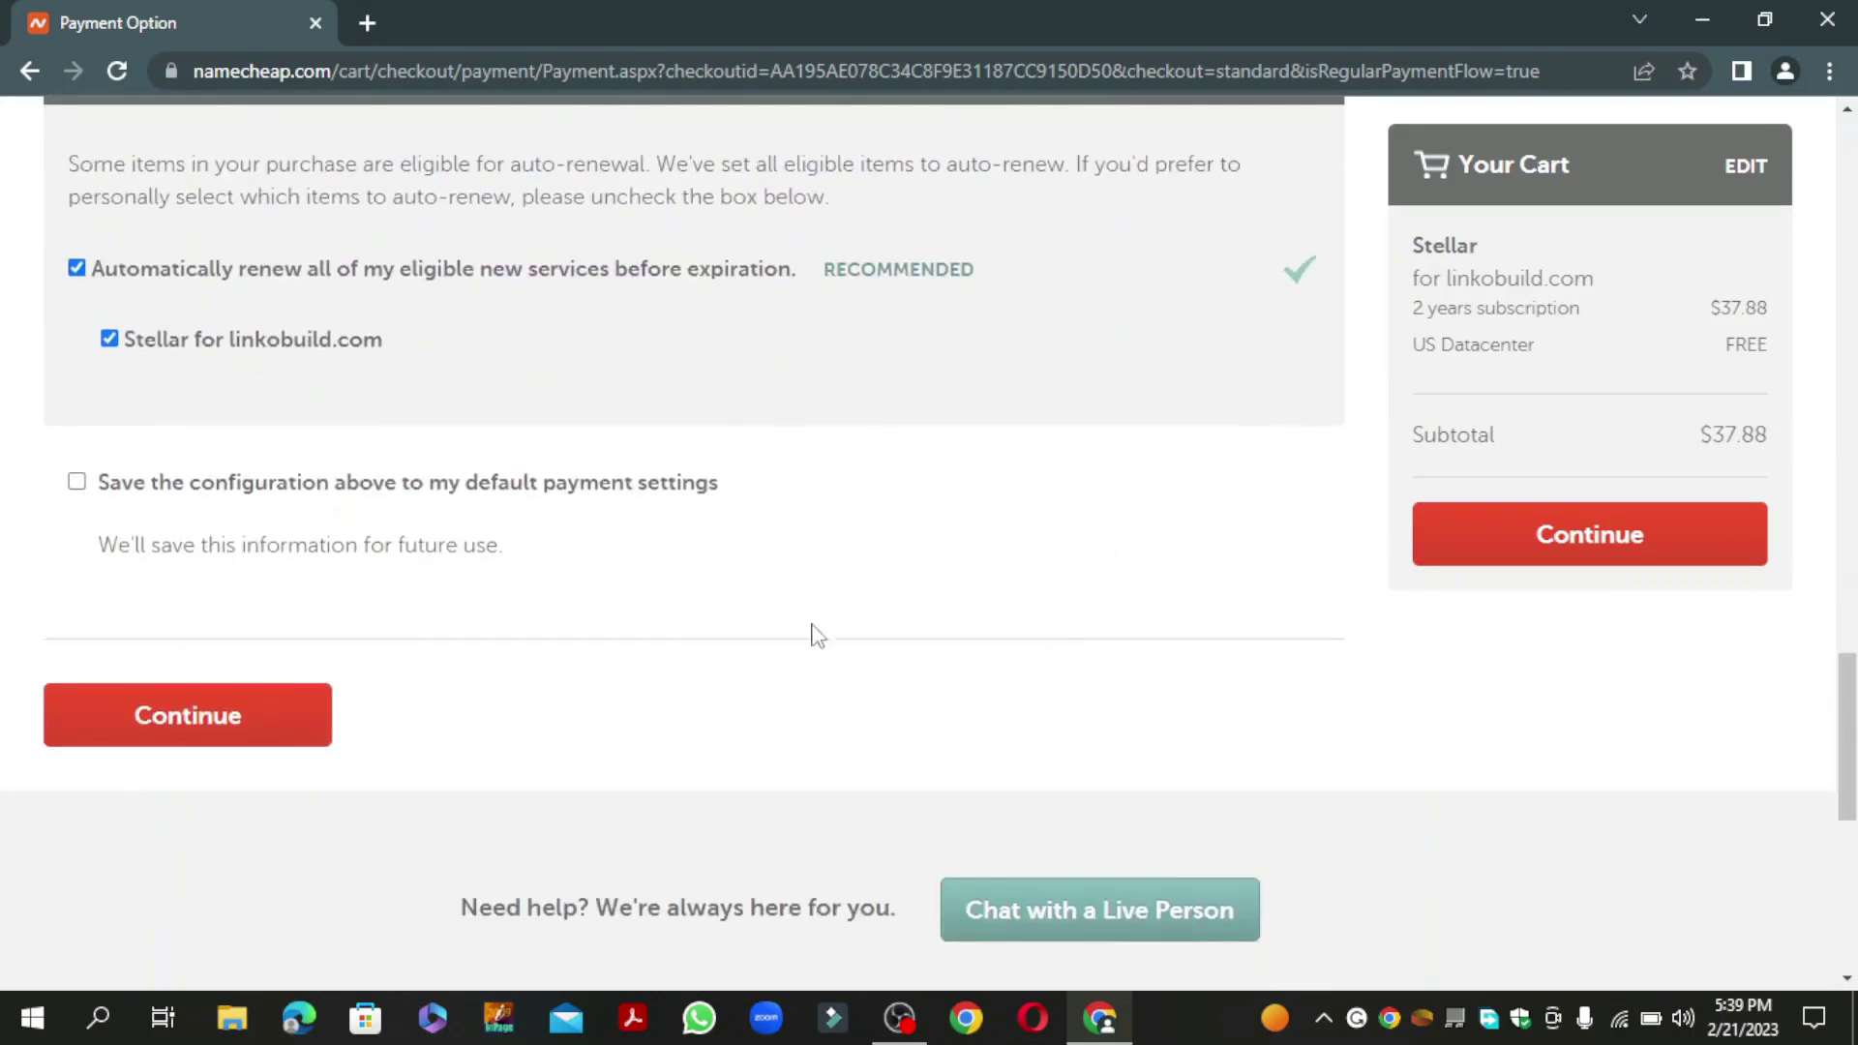
{"action": "left_click", "coordinate": [77, 493]}
{"action": "left_click", "coordinate": [226, 713]}
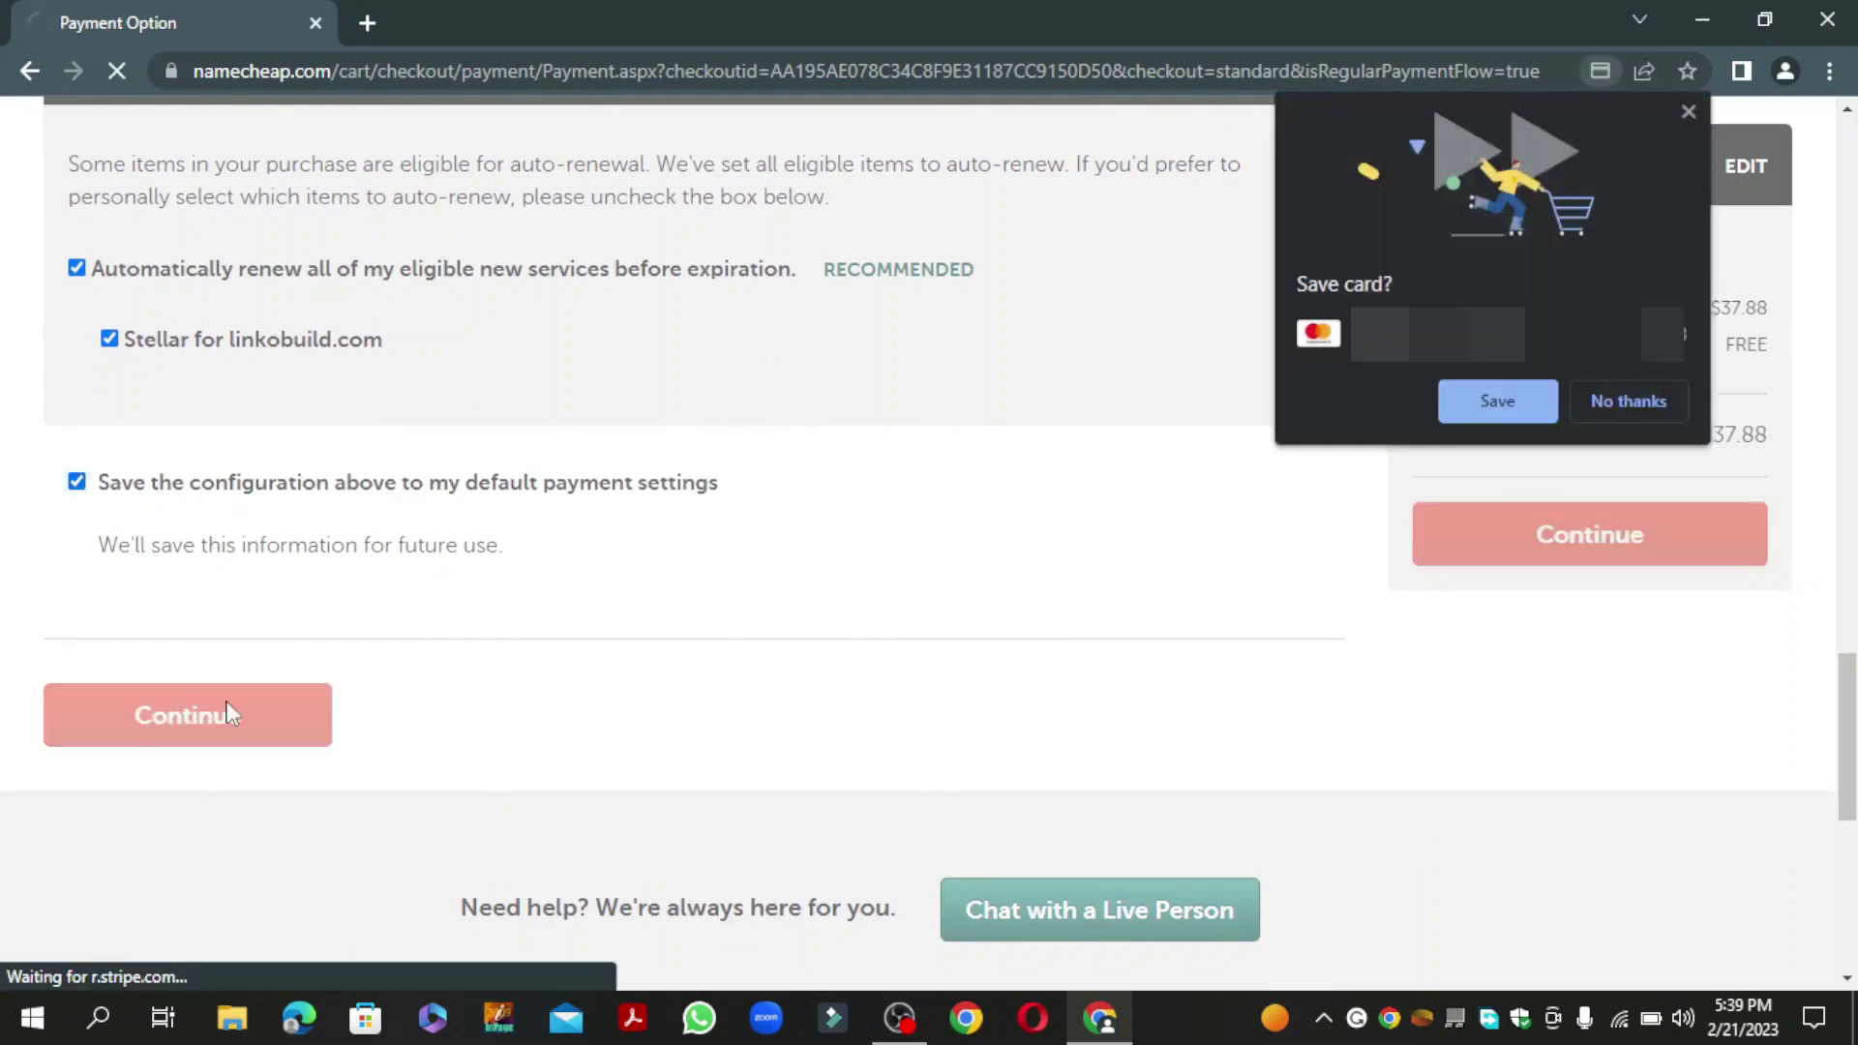
Decline saving the card in Chrome, accept the Terms and Agreements, and pay for the order.
{"action": "left_click", "coordinate": [1629, 403]}
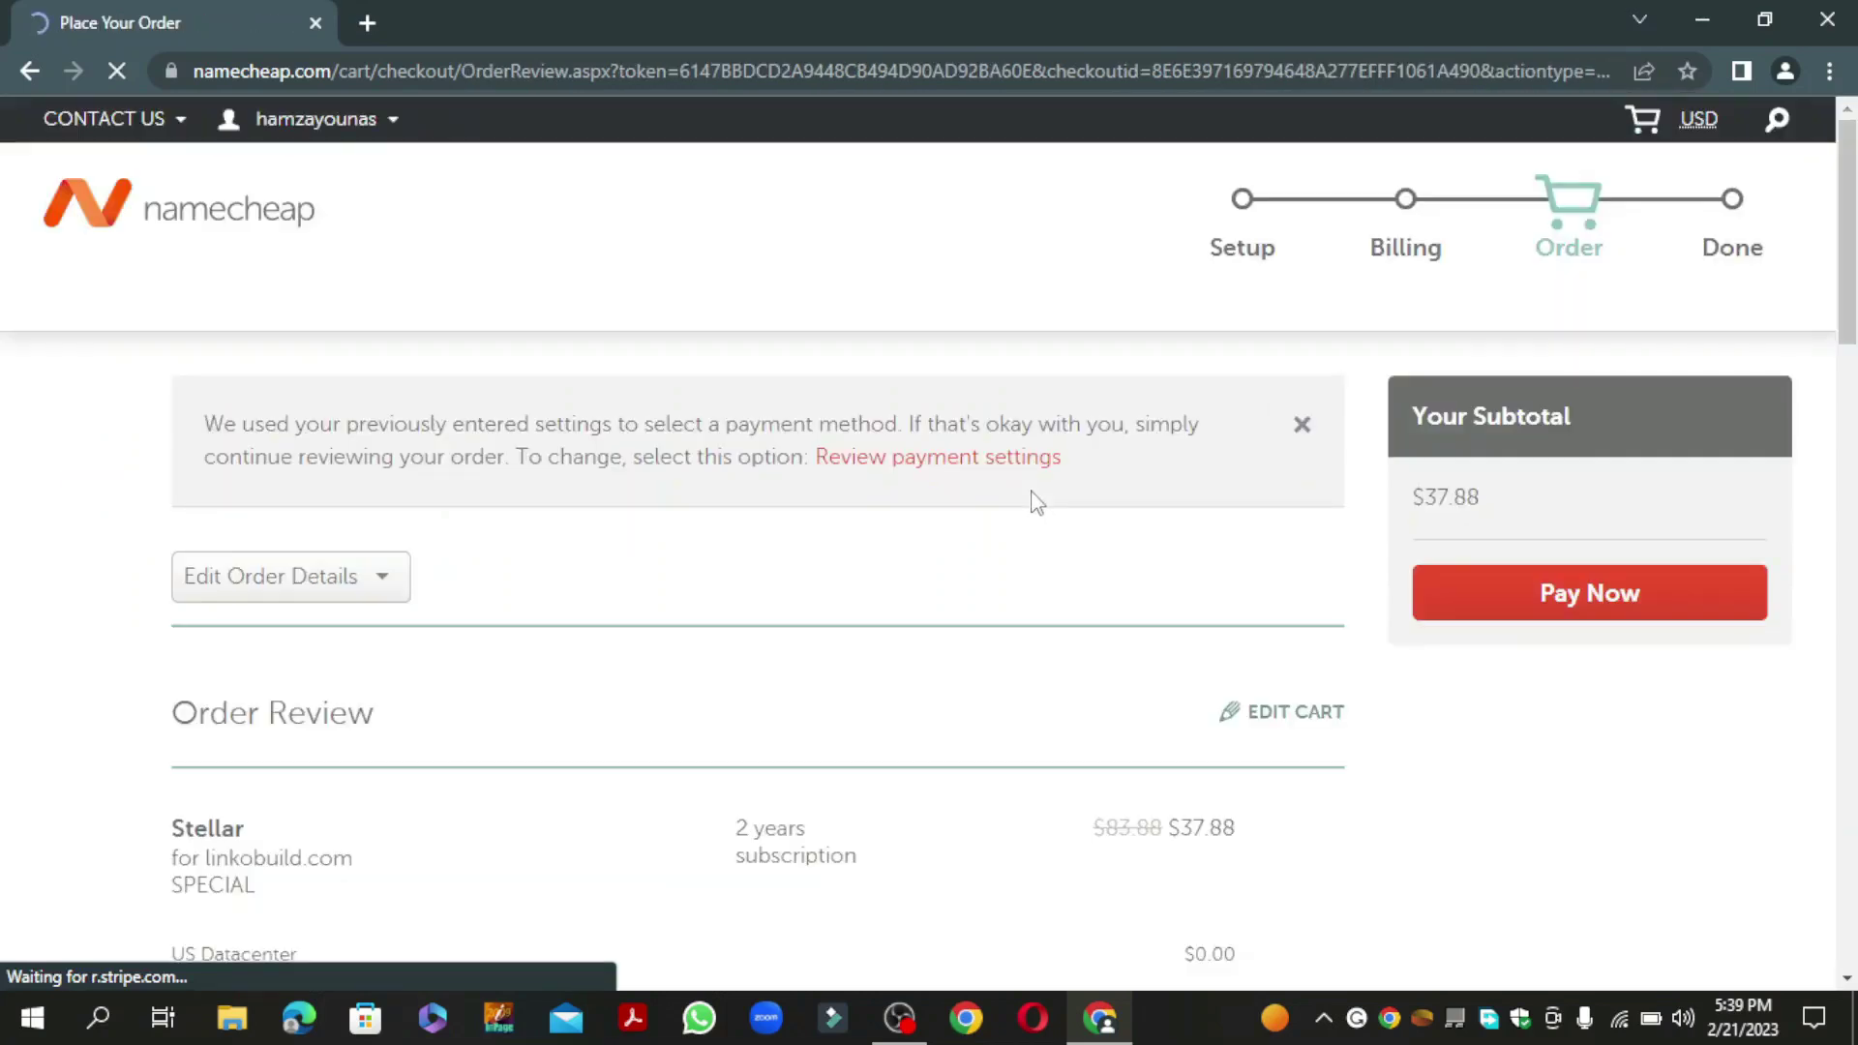
{"action": "scroll", "coordinate": [1033, 505], "scroll_direction": "down", "scroll_amount": 1}
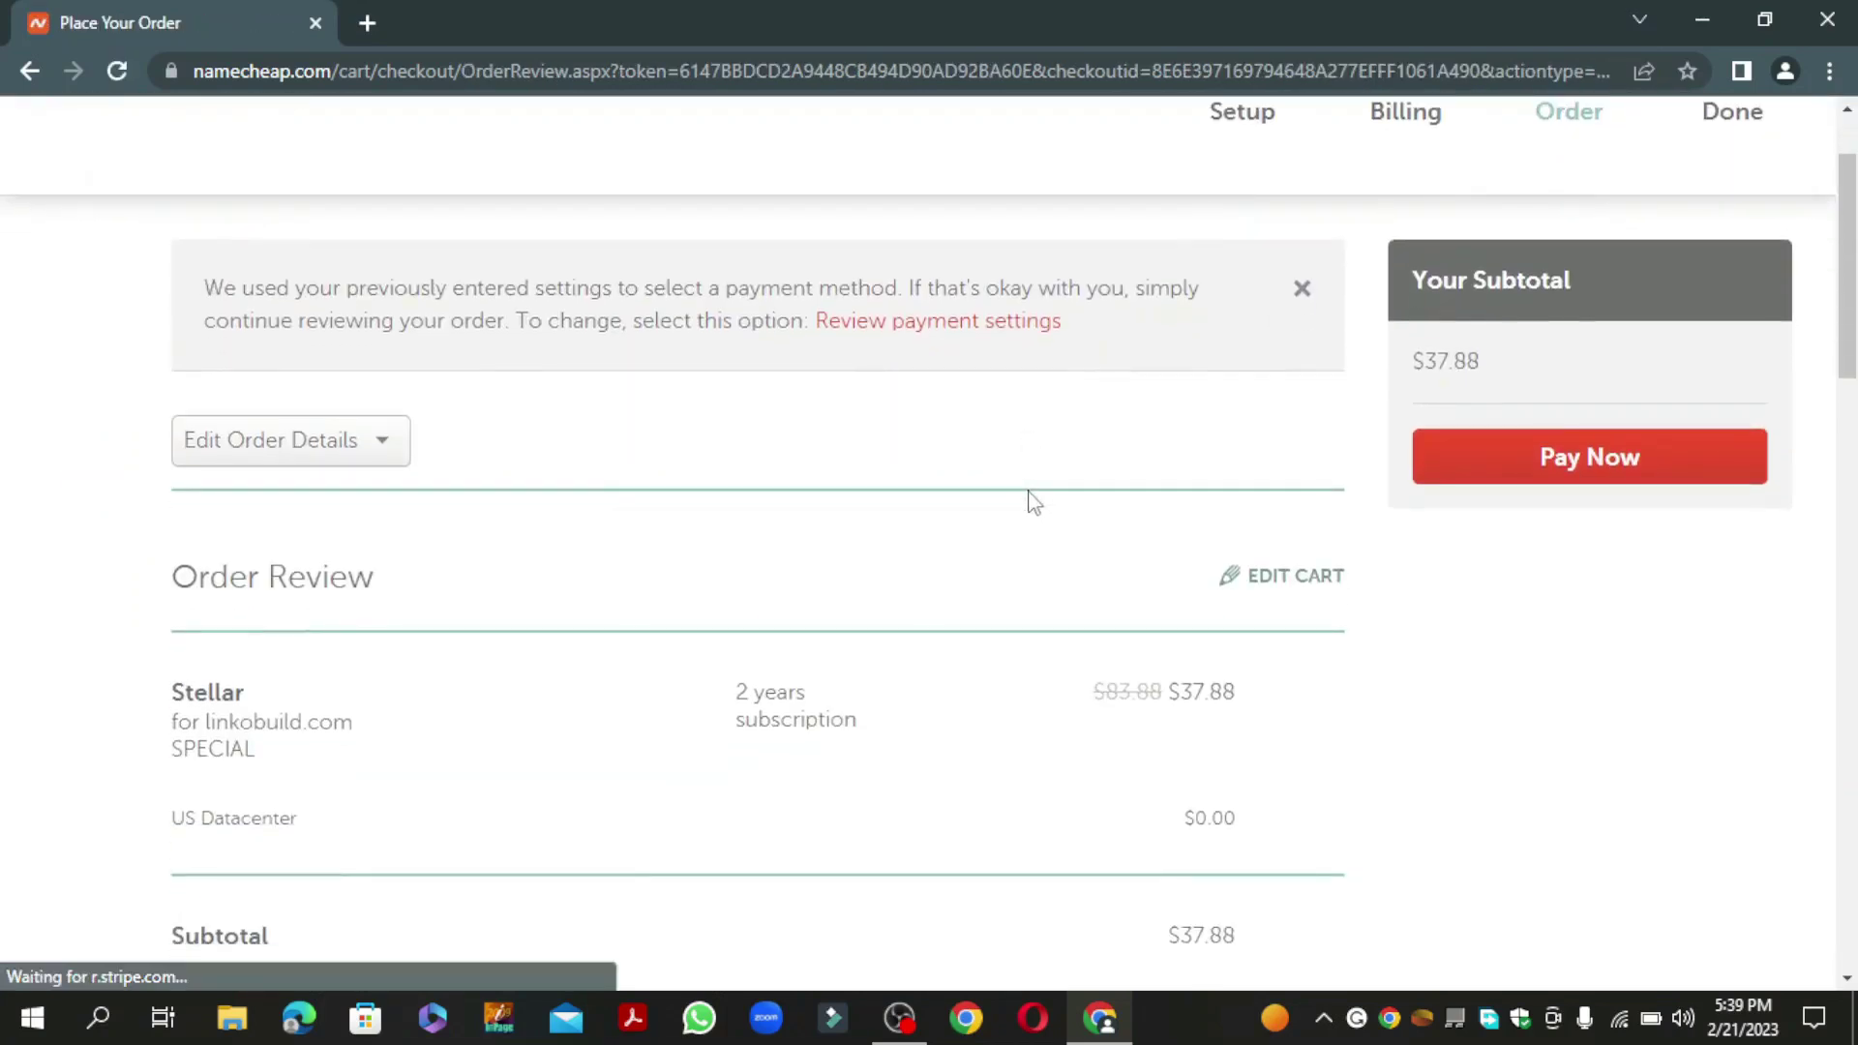
{"action": "left_click", "coordinate": [1420, 467]}
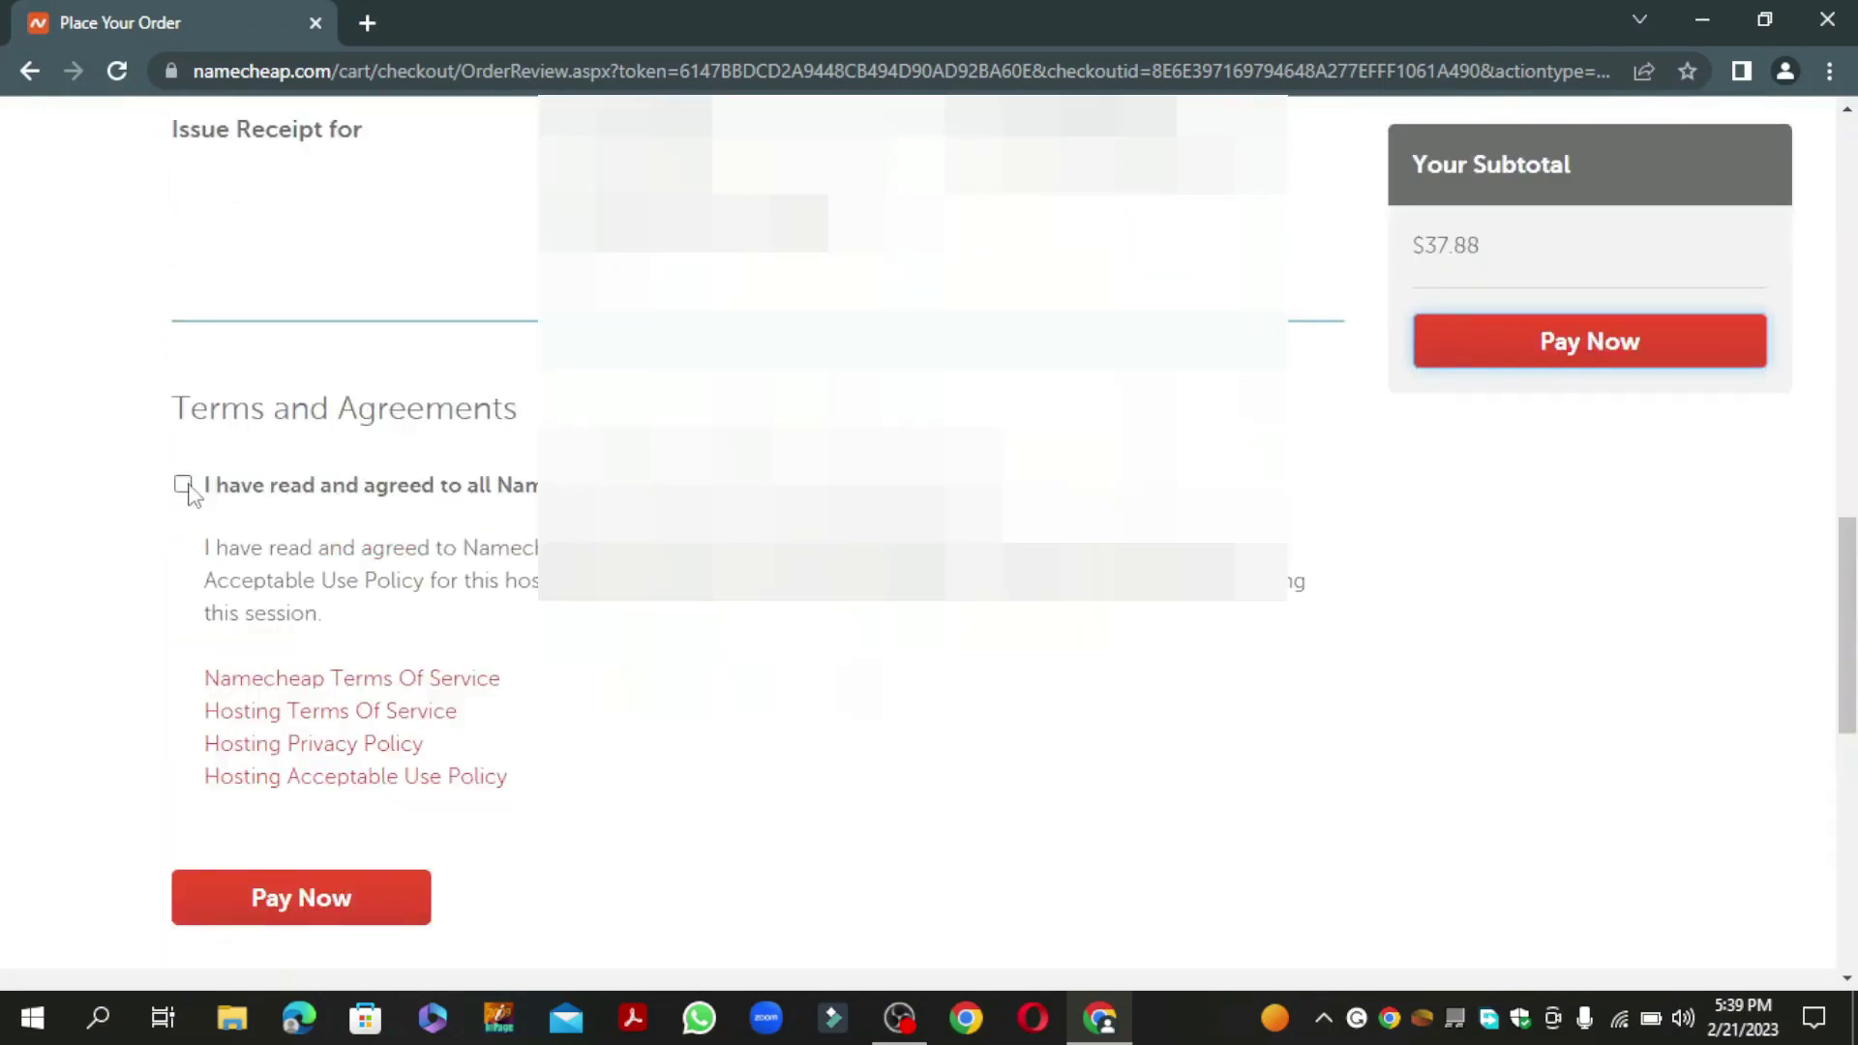
{"action": "left_click", "coordinate": [186, 487]}
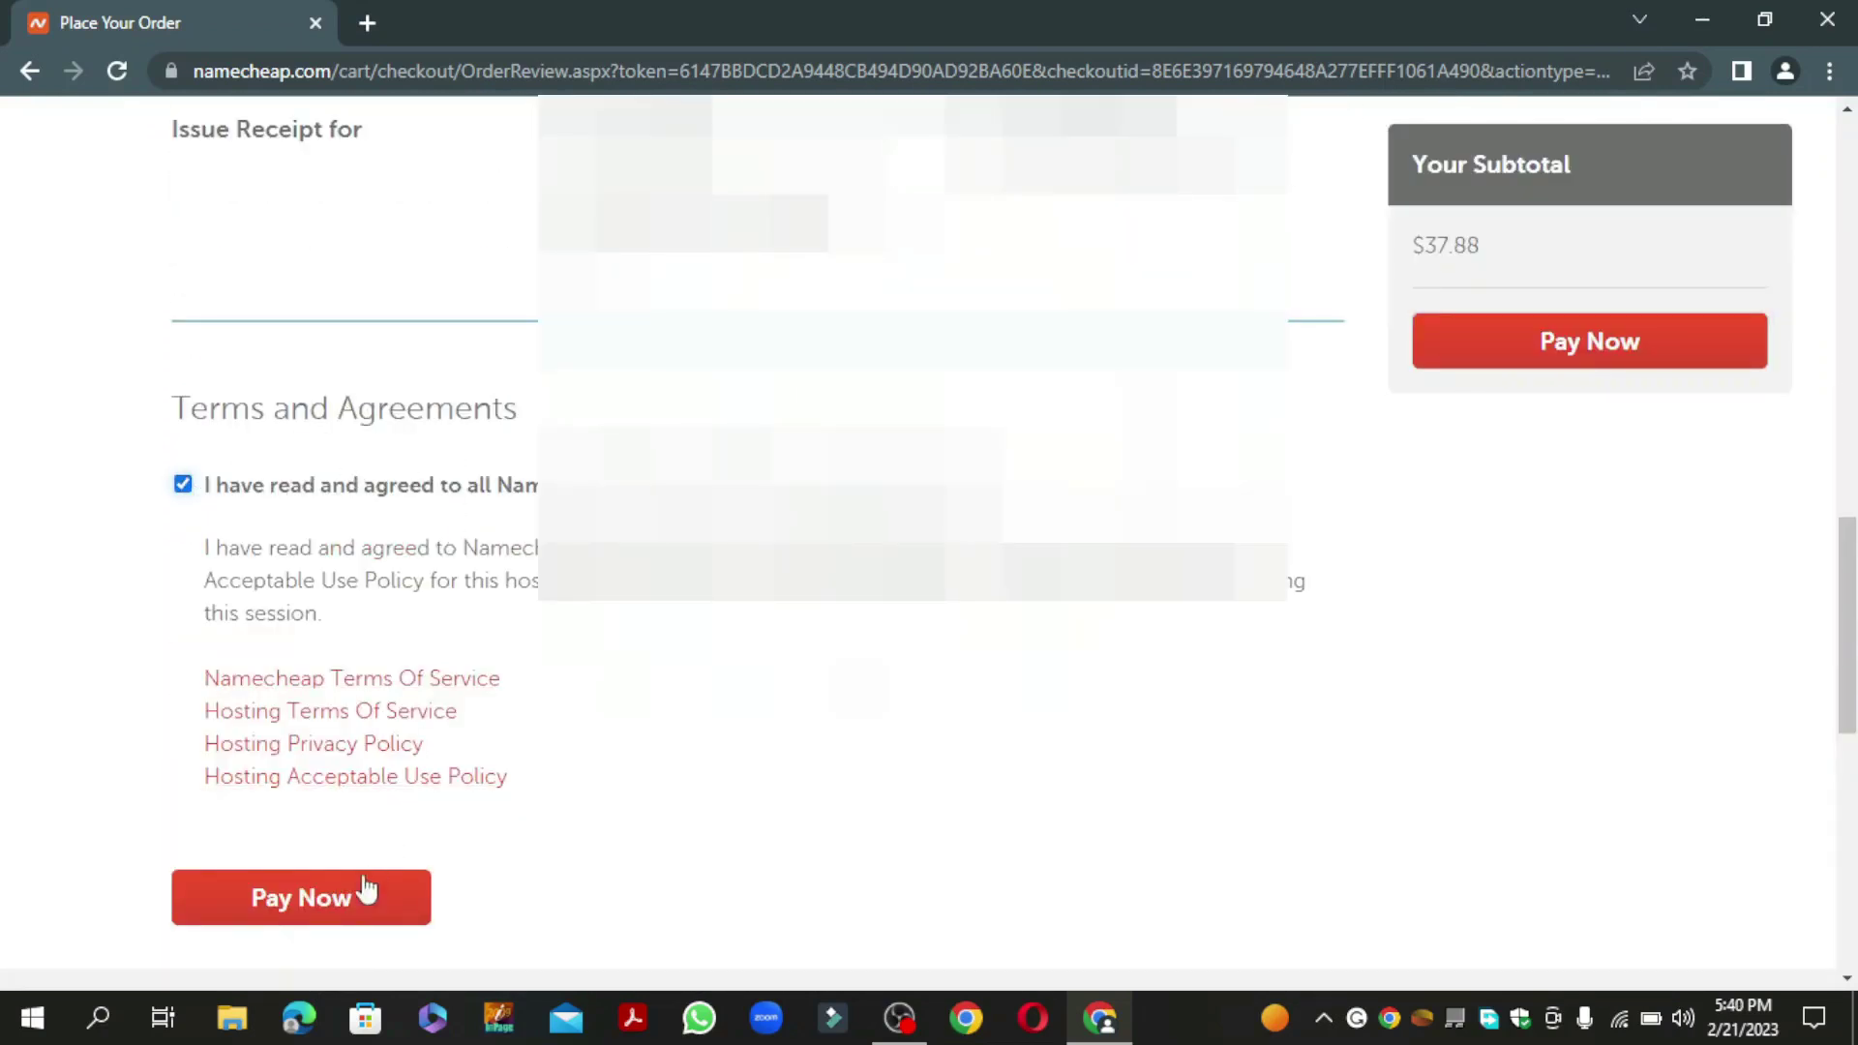
{"action": "left_click", "coordinate": [349, 907]}
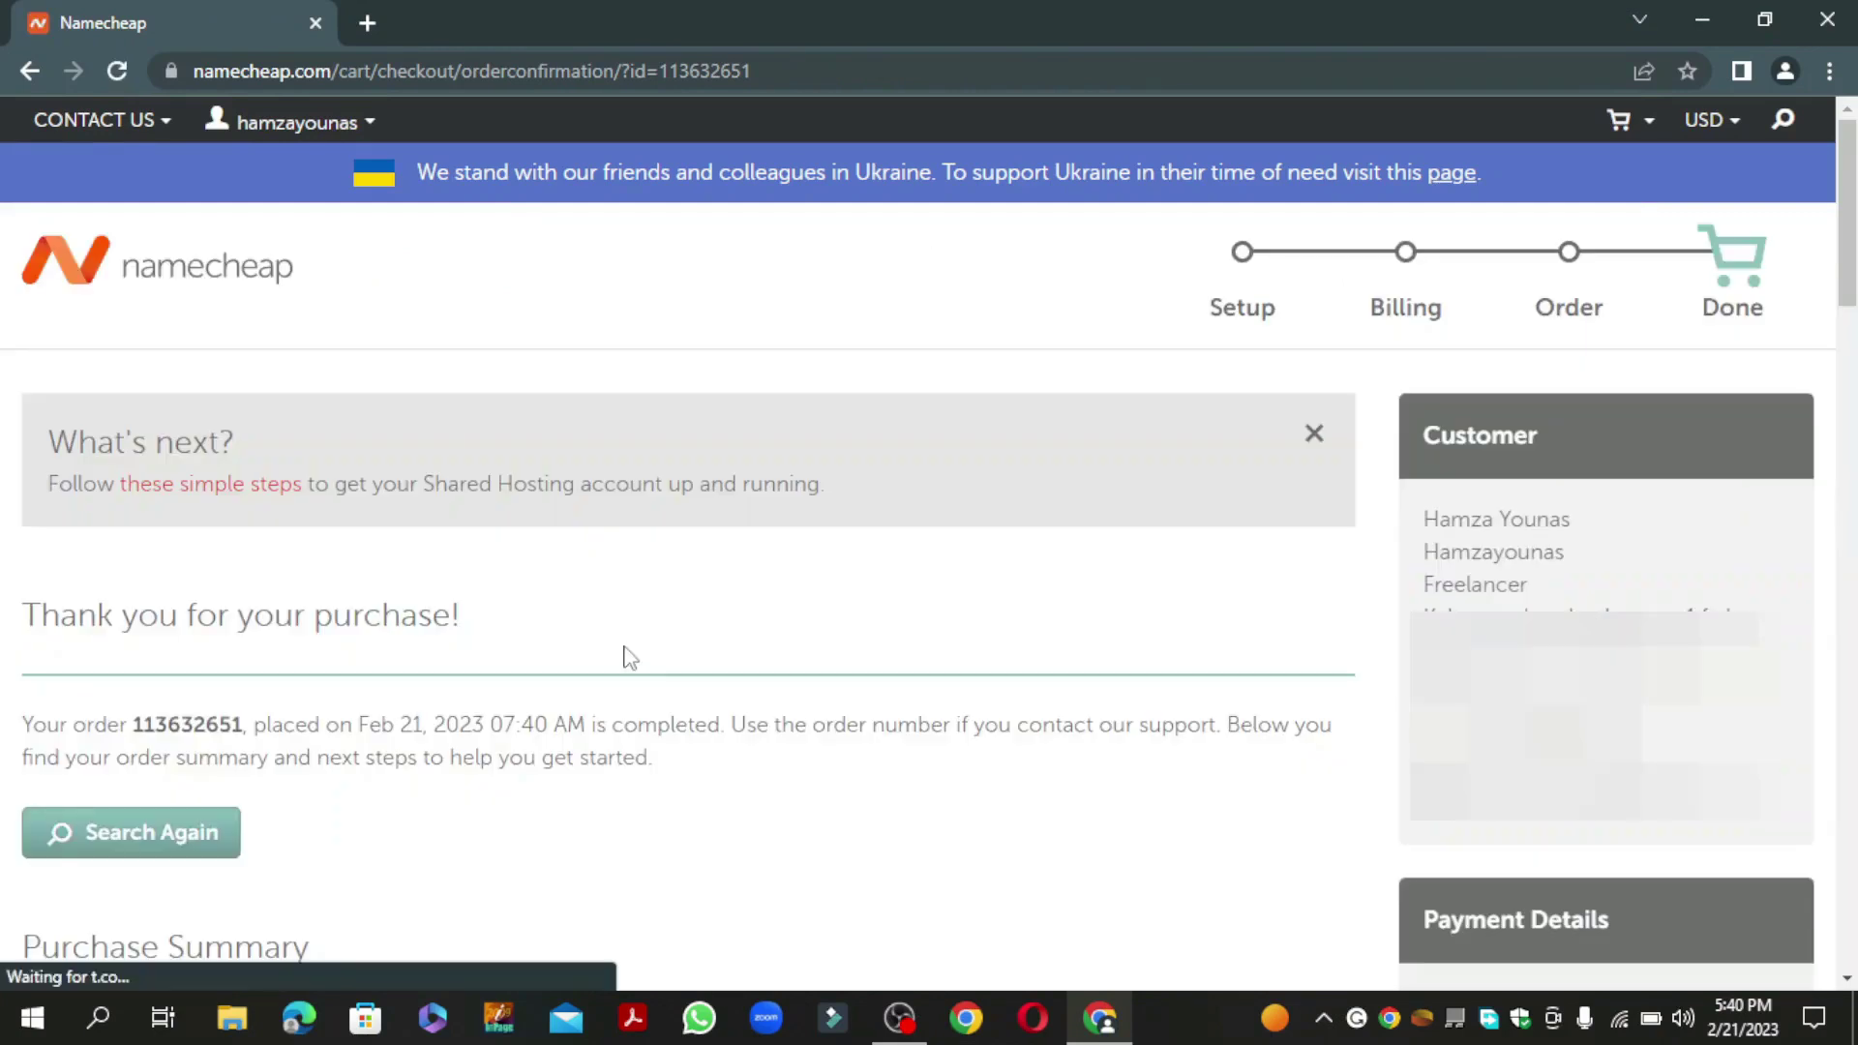
{"action": "left_click_drag", "start_coordinate": [25, 620], "coordinate": [474, 607]}
{"action": "left_click_drag", "start_coordinate": [693, 763], "coordinate": [29, 724]}
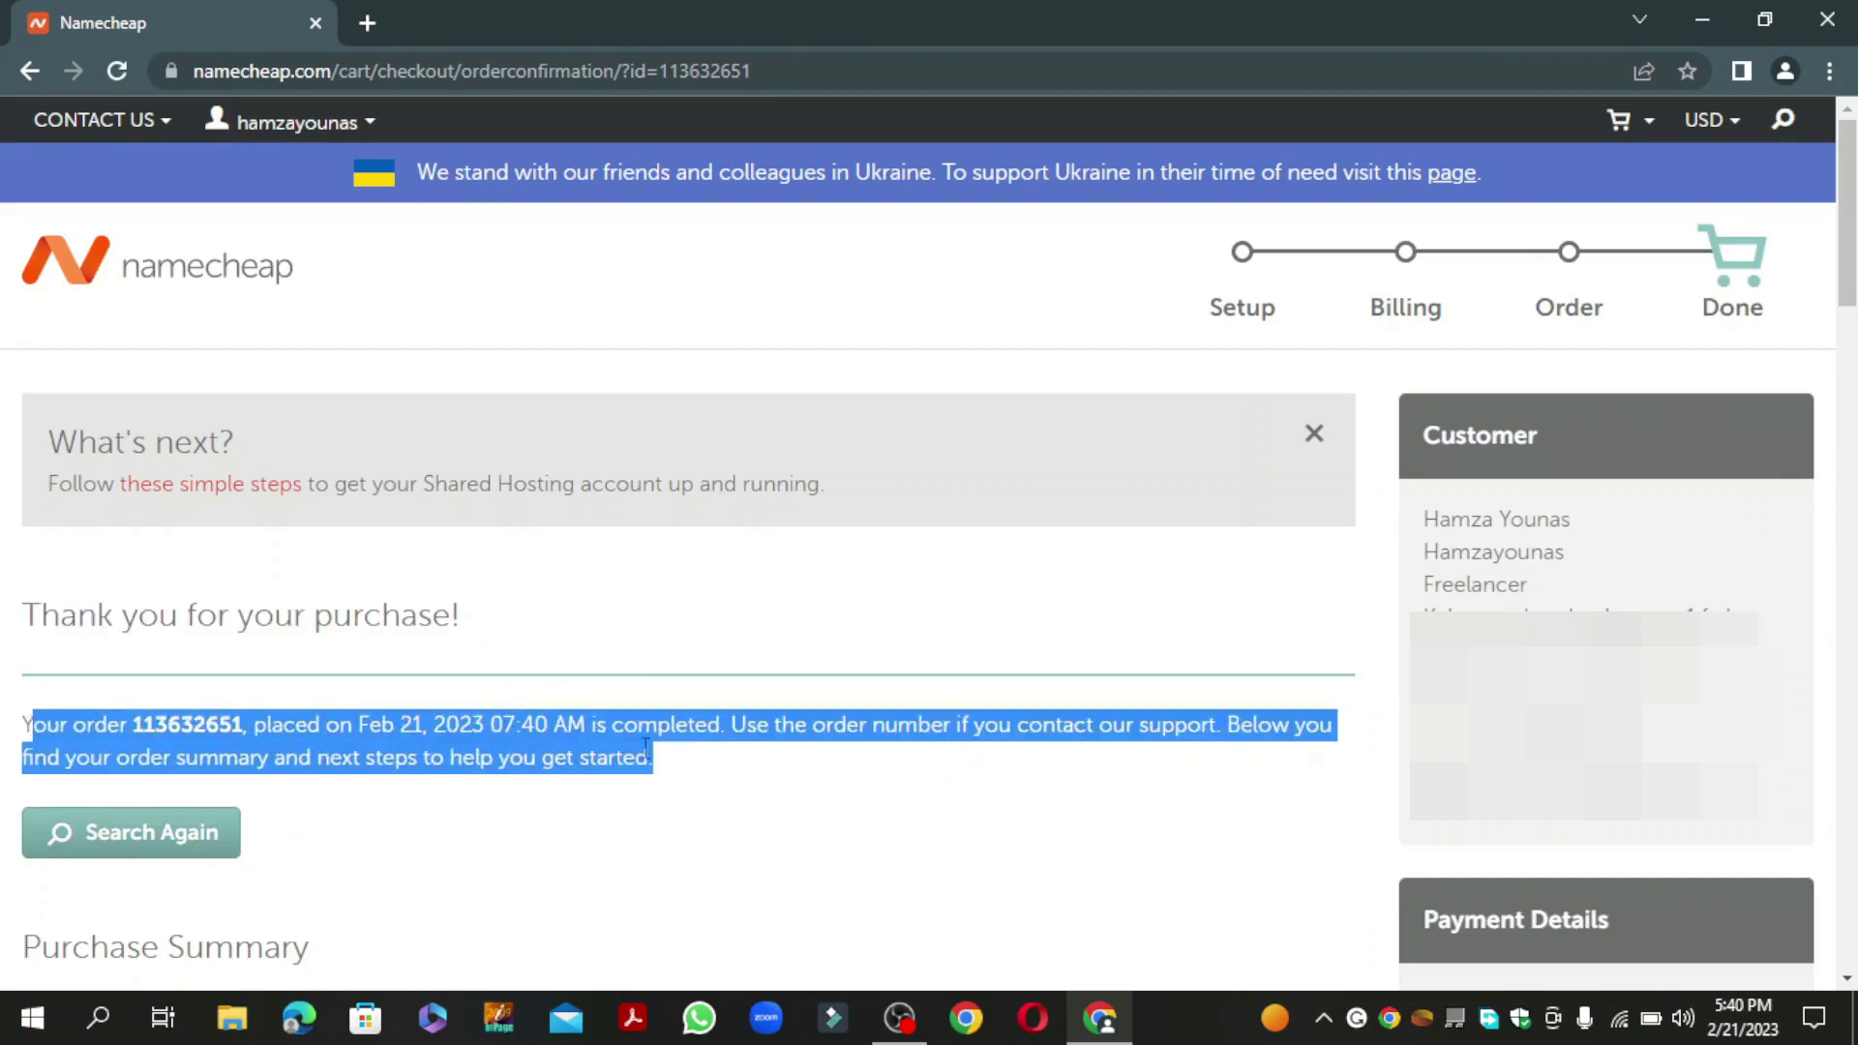
{"action": "left_click", "coordinate": [762, 774]}
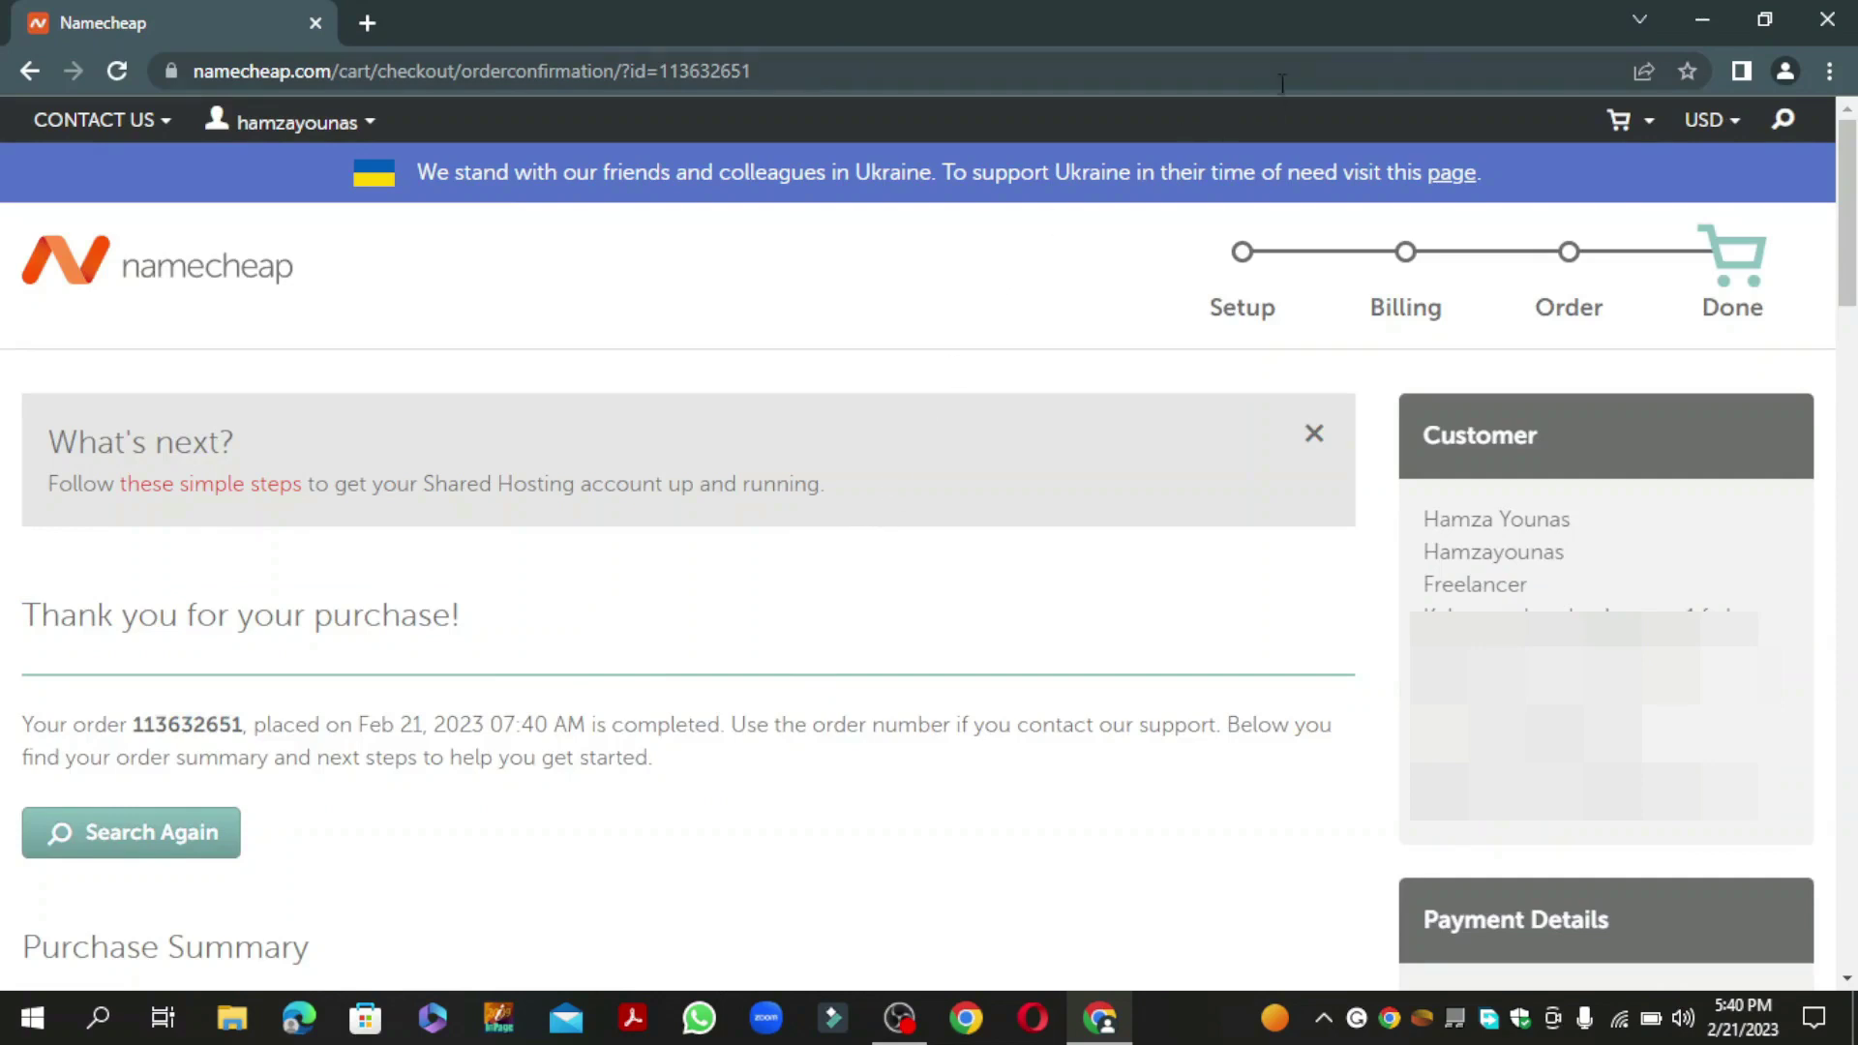
Minimize Chrome to reveal the Windows desktop.
{"action": "left_click", "coordinate": [1695, 6]}
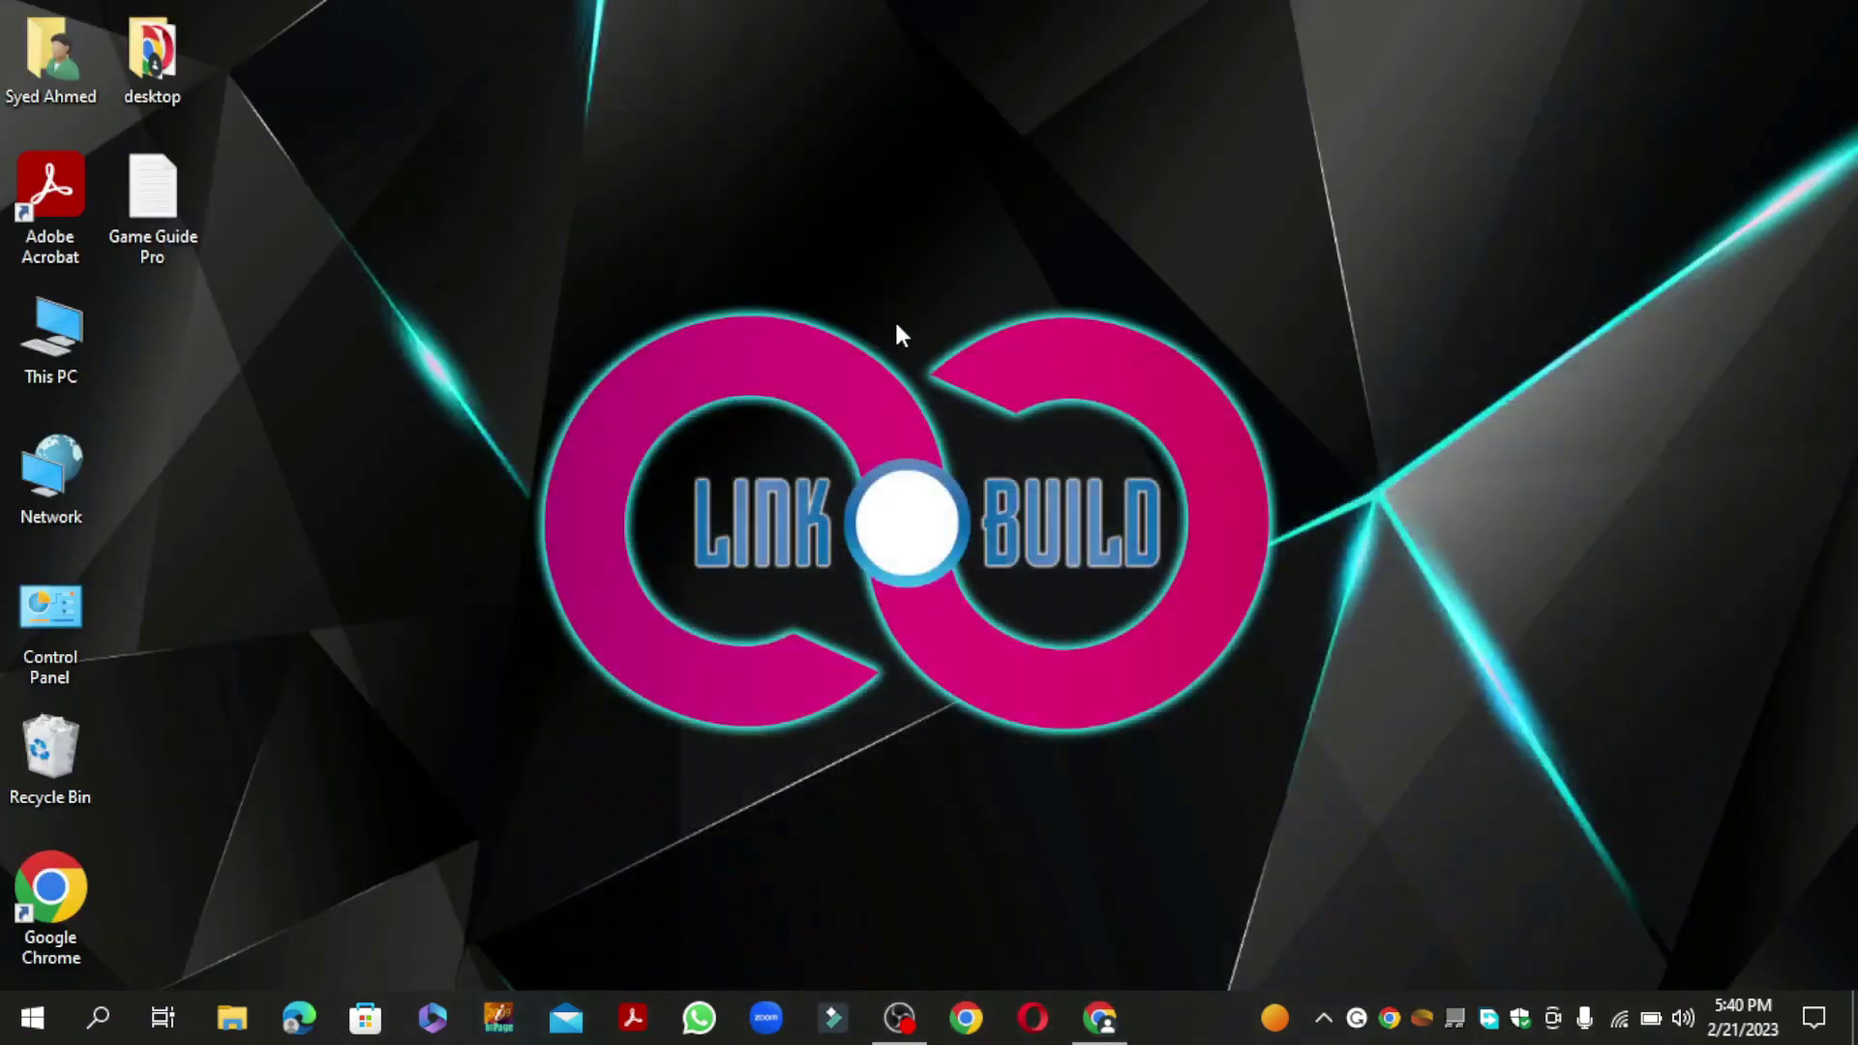